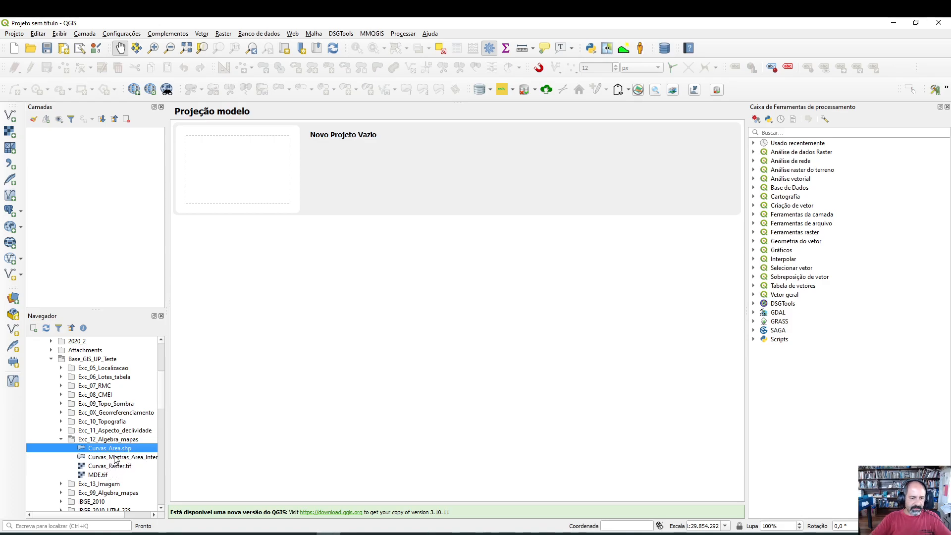
# Step: Load Curvas_Area, Curvas_Mestras_Area_Interv and MDE.tif from the Exc_12_Algebra_mapas folder, with the MDE raster beneath both contour layers
pyautogui.keyDown('ctrl'); pyautogui.click(111, 457); pyautogui.keyUp('ctrl')
pyautogui.moveTo(109, 449)
pyautogui.mouseDown()
pyautogui.moveTo(127, 232)
pyautogui.moveTo(115, 194)
pyautogui.mouseUp()
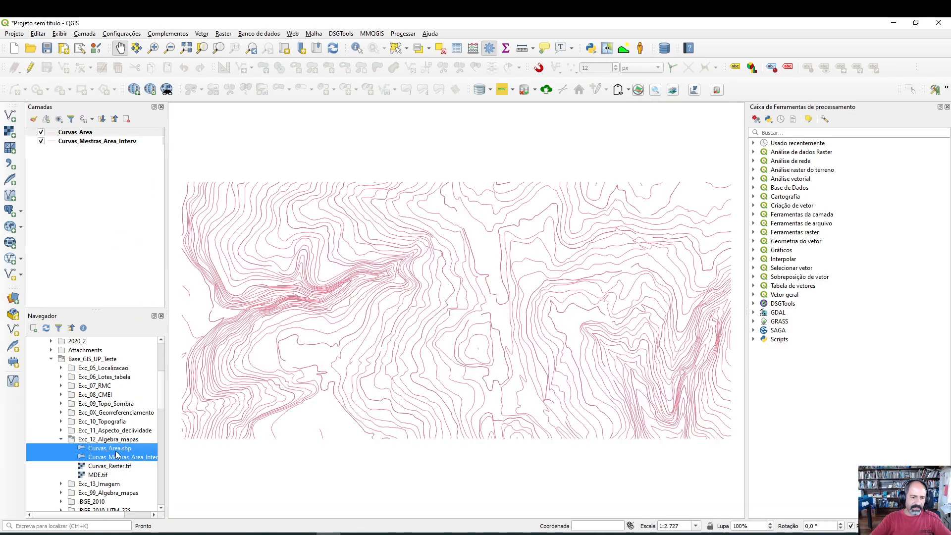
pyautogui.moveTo(90, 474); pyautogui.dragTo(100, 224)
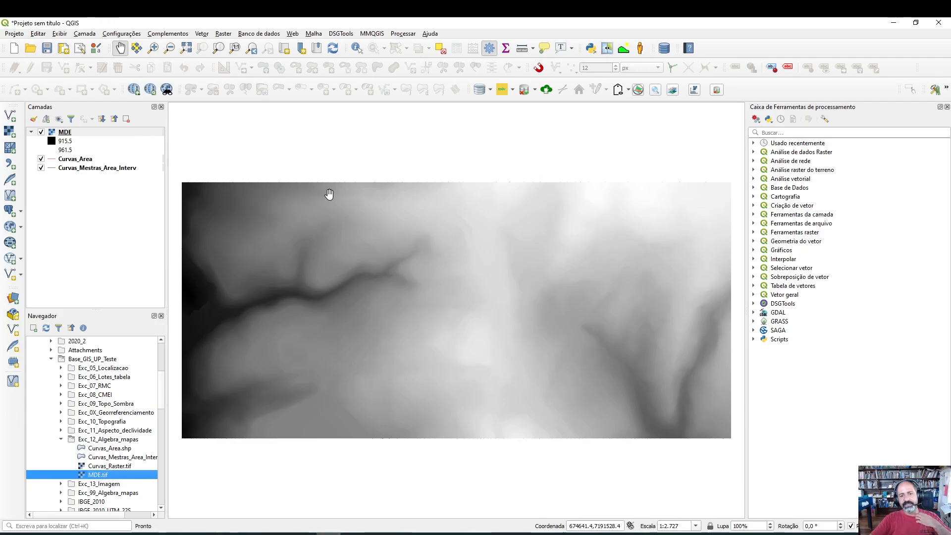
pyautogui.moveTo(74, 138)
pyautogui.mouseDown()
pyautogui.moveTo(74, 171)
pyautogui.moveTo(89, 187)
pyautogui.moveTo(84, 175)
pyautogui.mouseUp()
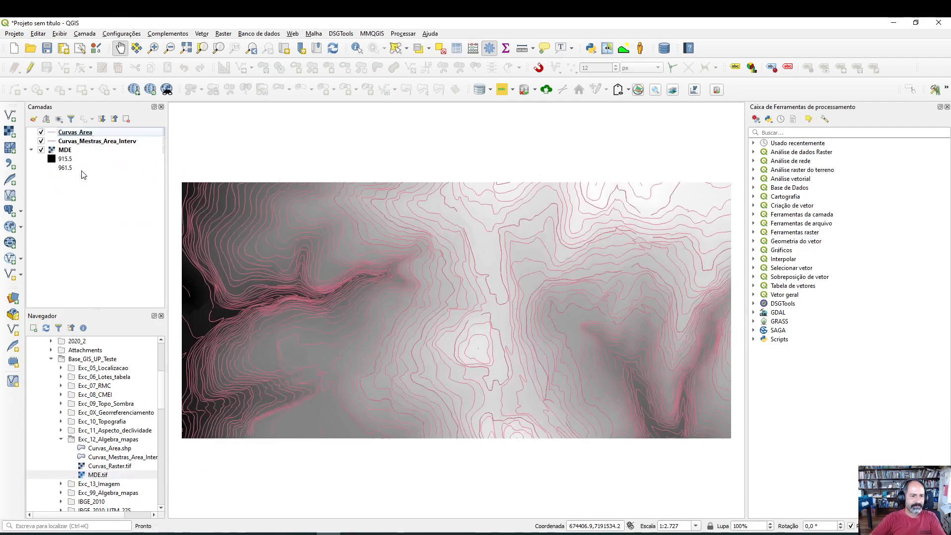
# Step: Style the Curvas_Mestras_Area_Interv layer with a dark red simple line and a stroke width of 0.7 mm
pyautogui.click(51, 141)
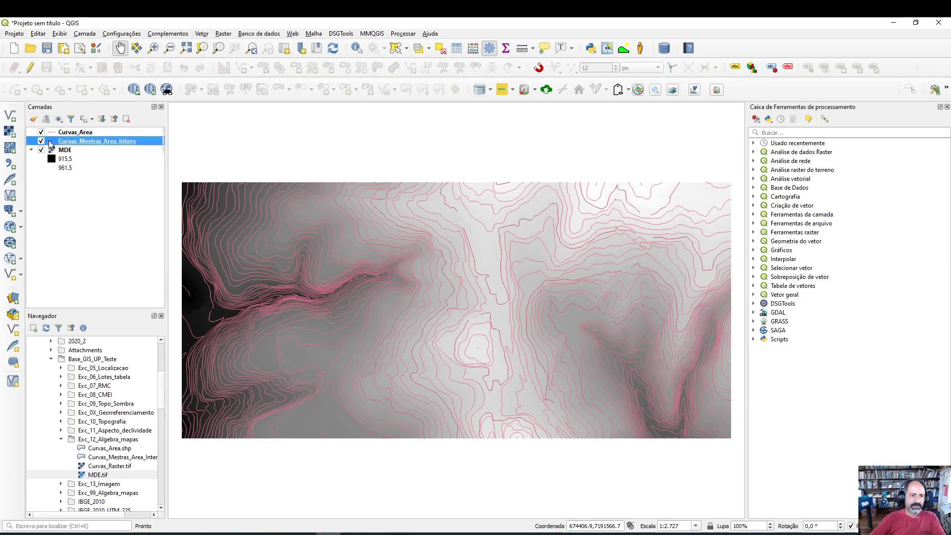
pyautogui.doubleClick(124, 142)
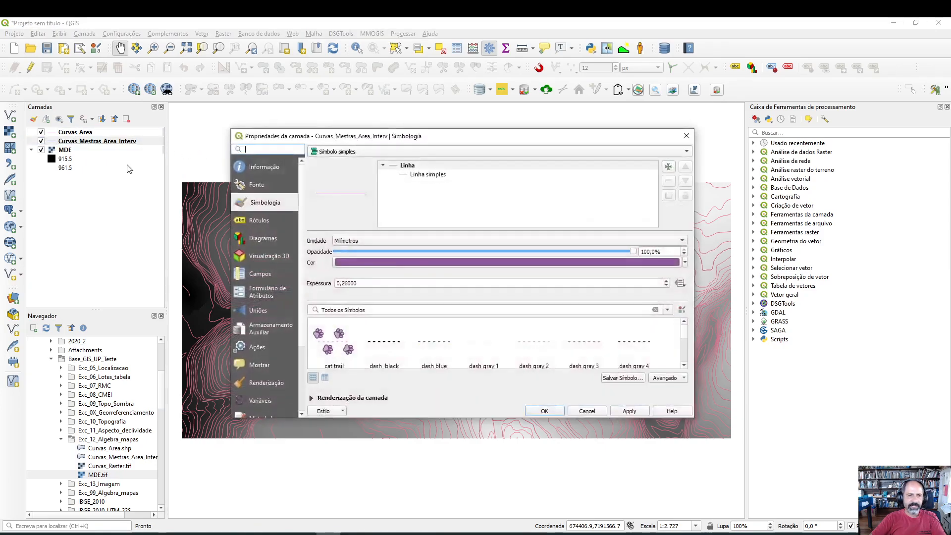
pyautogui.click(423, 175)
pyautogui.click(656, 259)
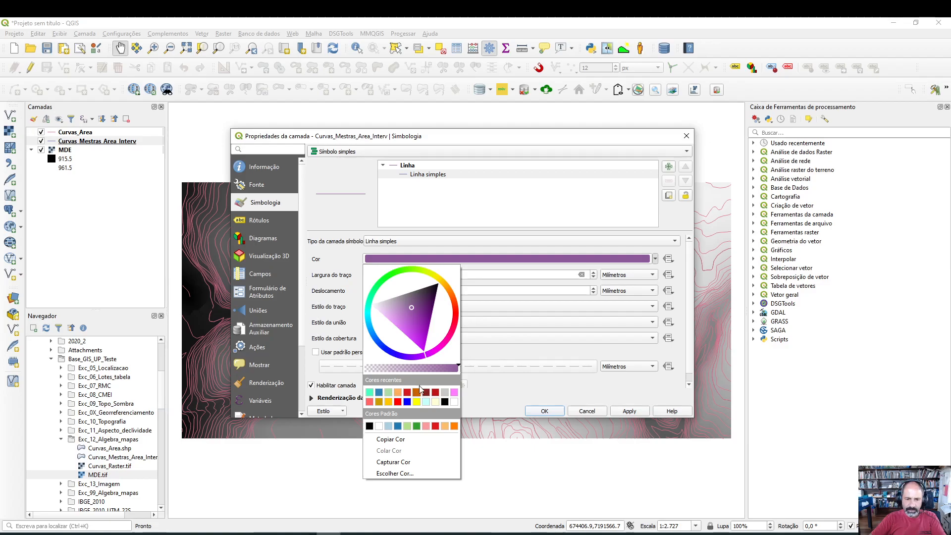
pyautogui.click(429, 394)
pyautogui.moveTo(412, 275); pyautogui.dragTo(320, 217)
pyautogui.write('0,7')
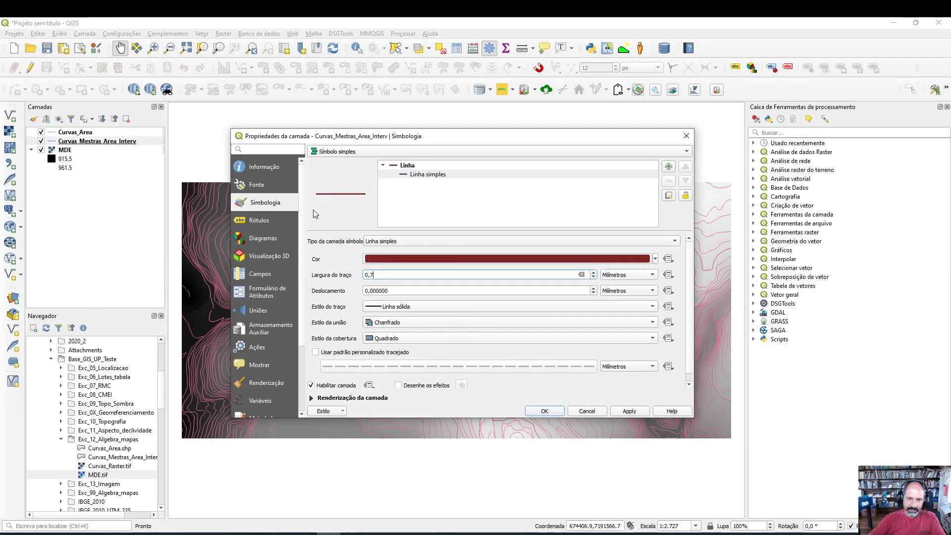
pyautogui.click(639, 414)
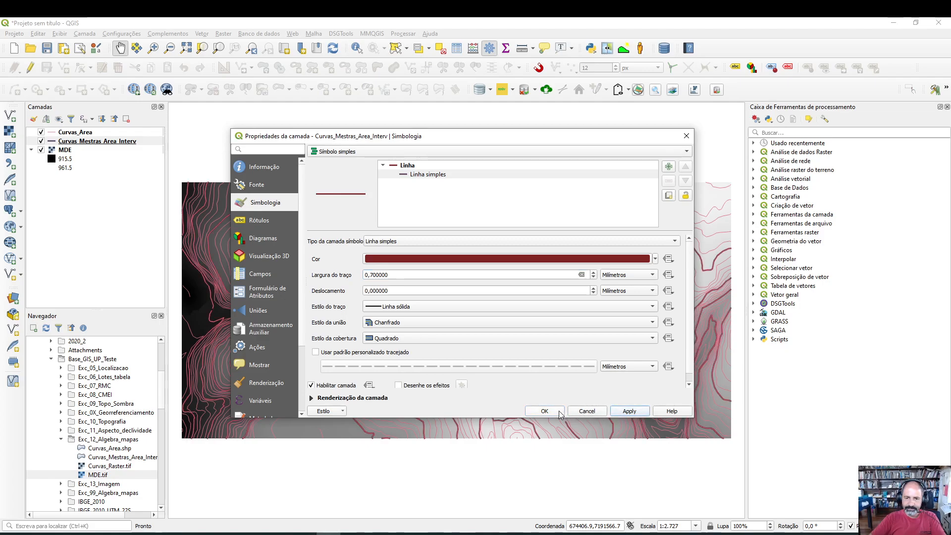
pyautogui.click(560, 415)
# Step: Style the Curvas_Area layer with an orange simple line and a stroke width of 0.3 mm
pyautogui.doubleClick(53, 133)
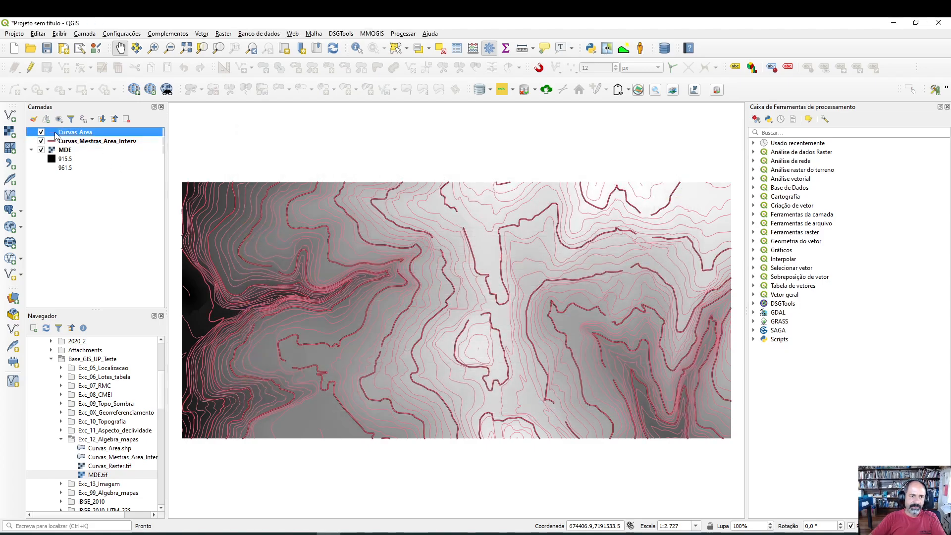
pyautogui.click(429, 174)
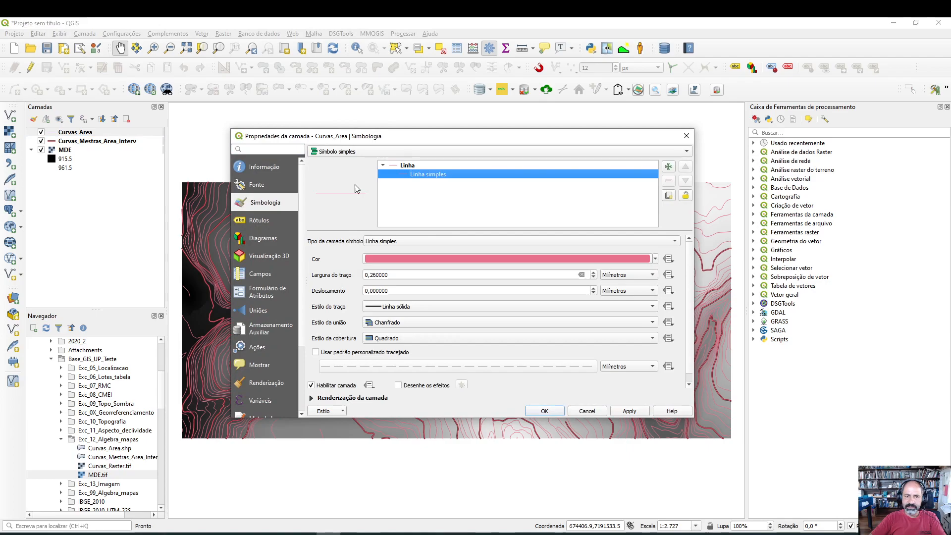
pyautogui.click(655, 260)
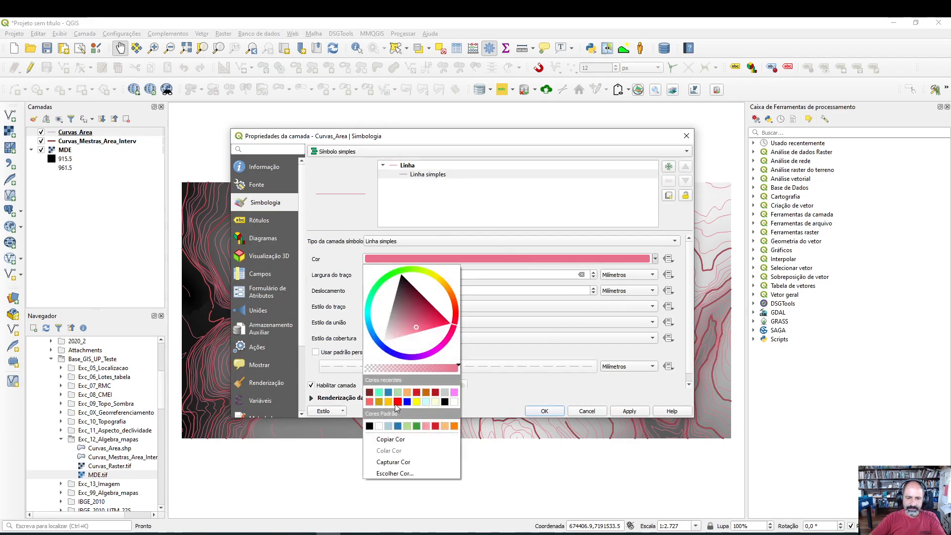
pyautogui.click(426, 392)
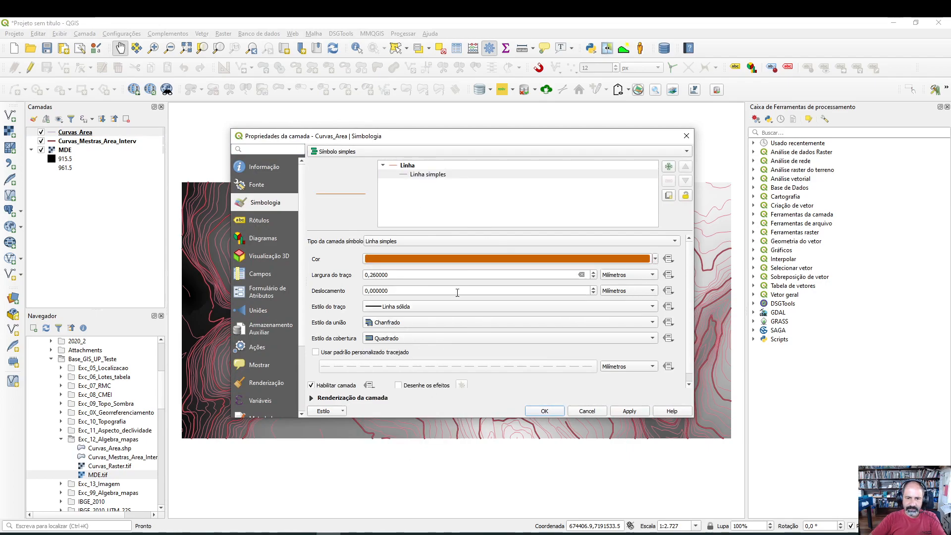
pyautogui.moveTo(399, 275); pyautogui.dragTo(325, 271)
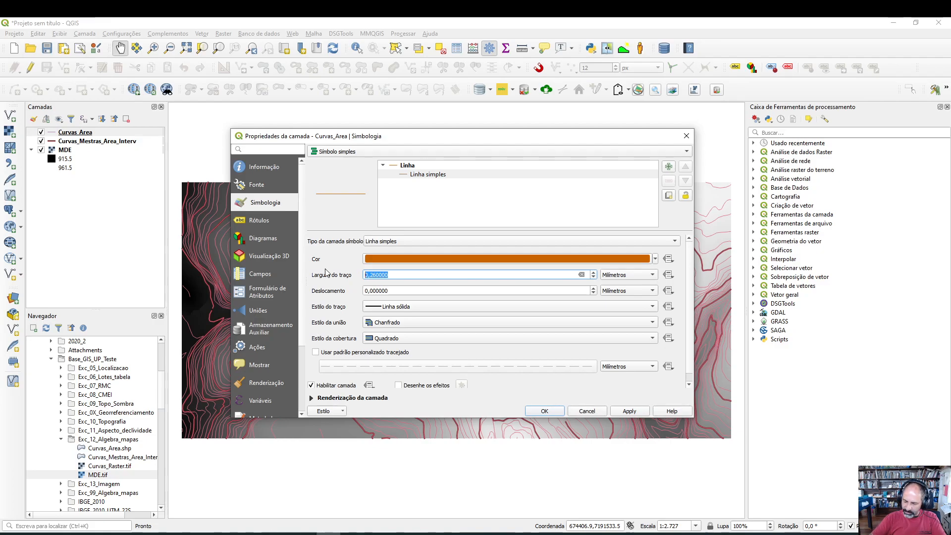
pyautogui.write('0,3')
pyautogui.click(627, 414)
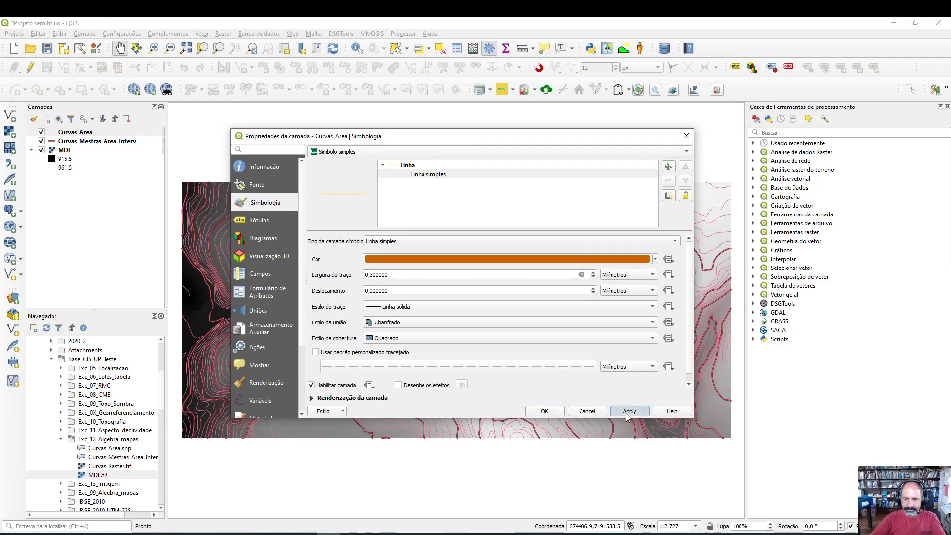
pyautogui.click(543, 412)
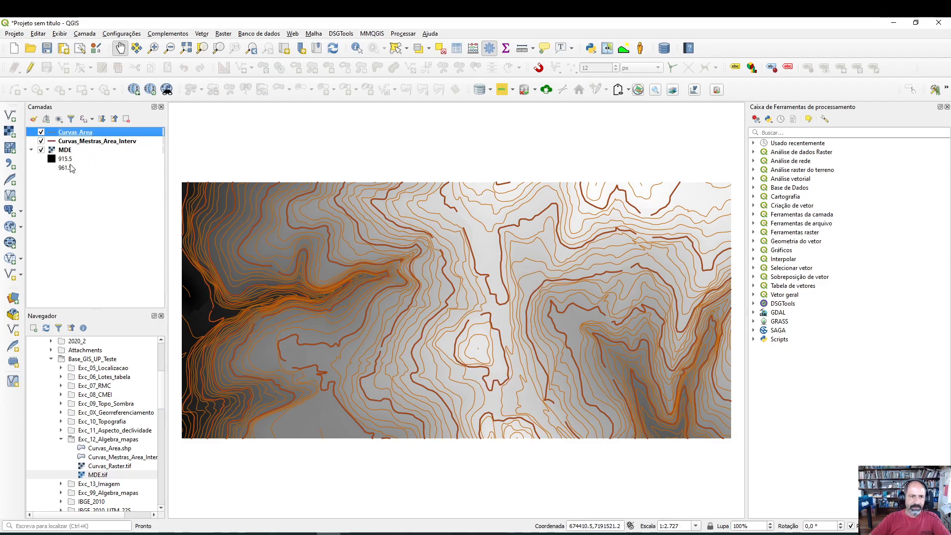
# Step: Place Curvas_Area below Curvas_Mestras_Area_Interv in the layer order and collapse the MDE legend
pyautogui.moveTo(83, 135); pyautogui.dragTo(77, 155)
pyautogui.click(65, 150)
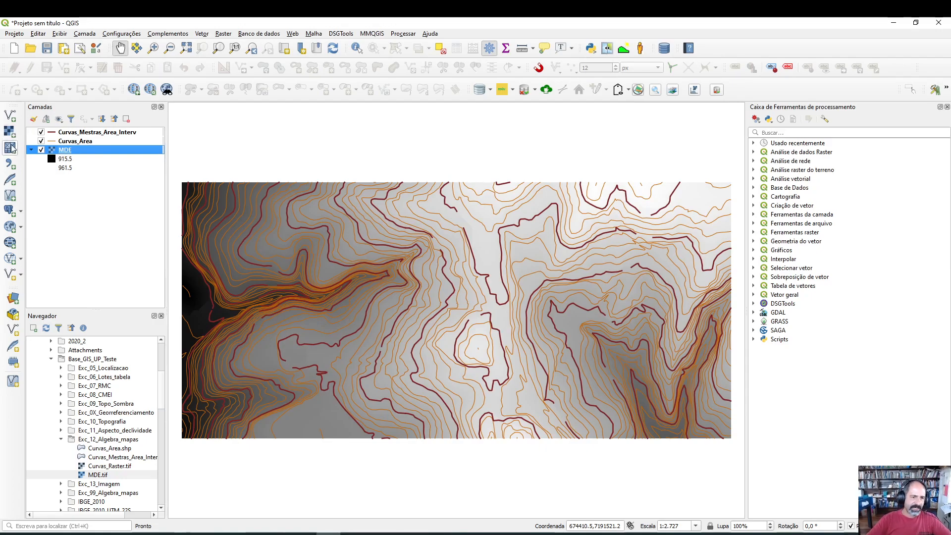
pyautogui.click(31, 149)
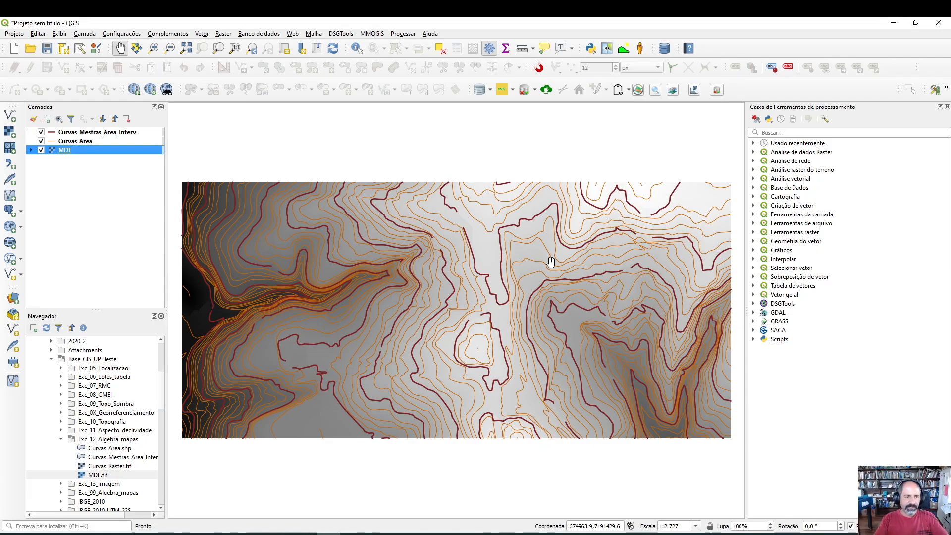
# Step: Inspect the MDE layer's minimum and maximum elevations in its symbology, with the statistics accuracy set to Real (mais lento)
pyautogui.doubleClick(67, 151)
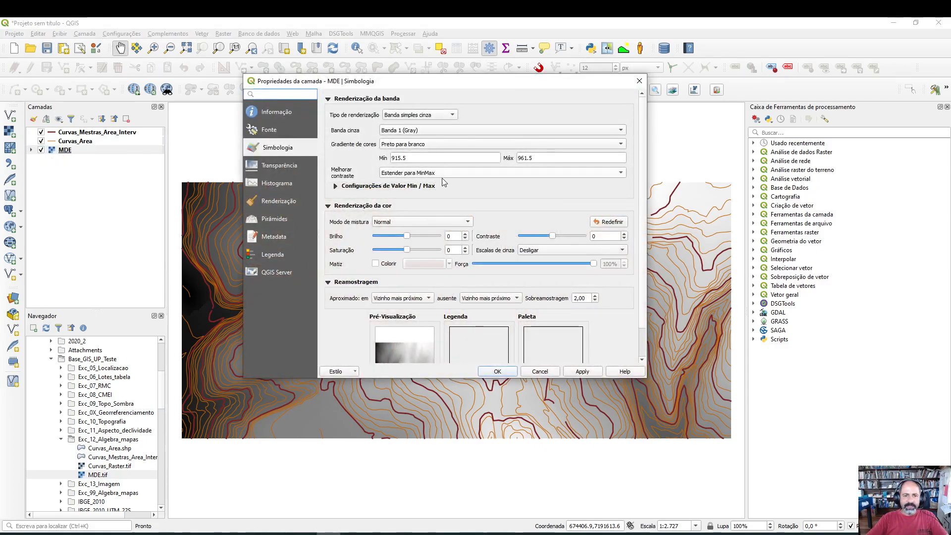
pyautogui.click(365, 187)
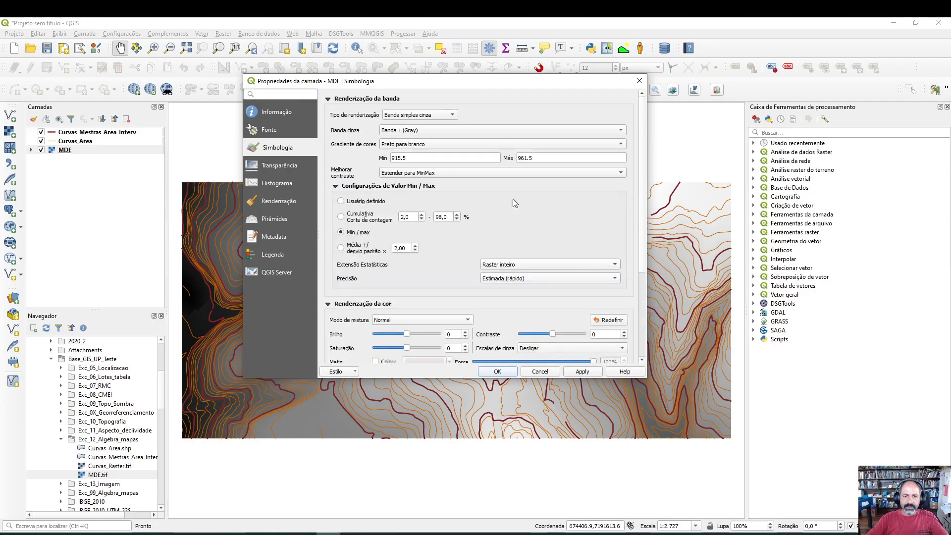
pyautogui.click(554, 278)
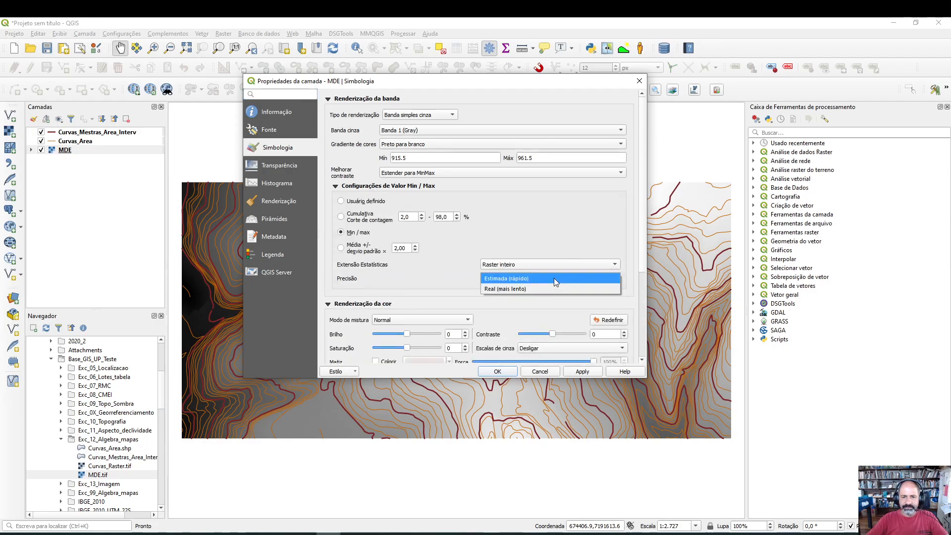
pyautogui.click(518, 290)
pyautogui.click(448, 157)
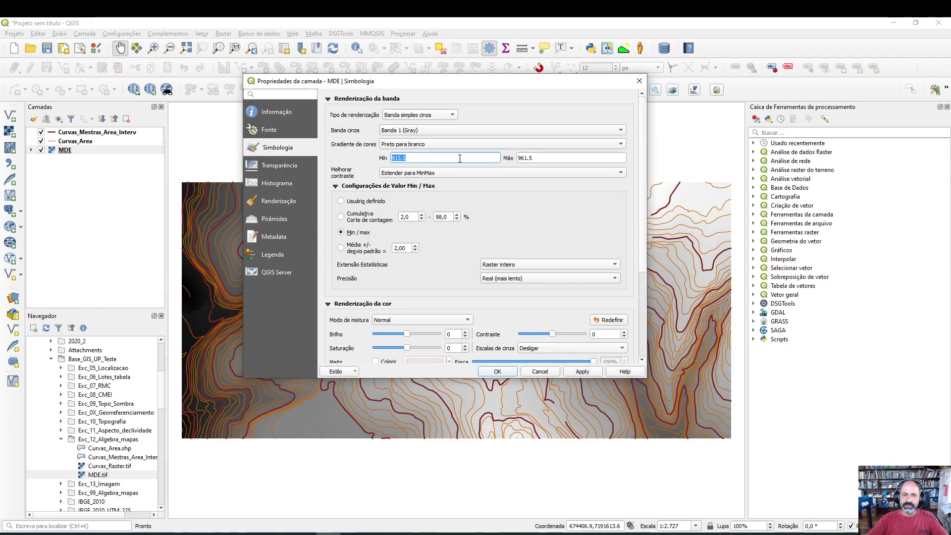
pyautogui.moveTo(552, 159); pyautogui.dragTo(505, 158)
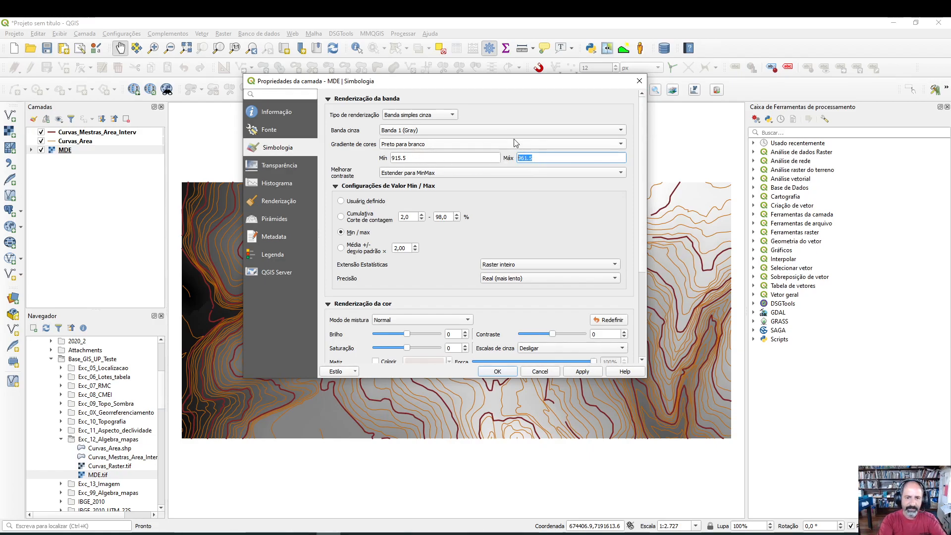
# Step: Switch to the PowerPoint presentation to read the Hipsometria class ranges, return to QGIS and dismiss the MDE properties without applying
pyautogui.click(353, 534)
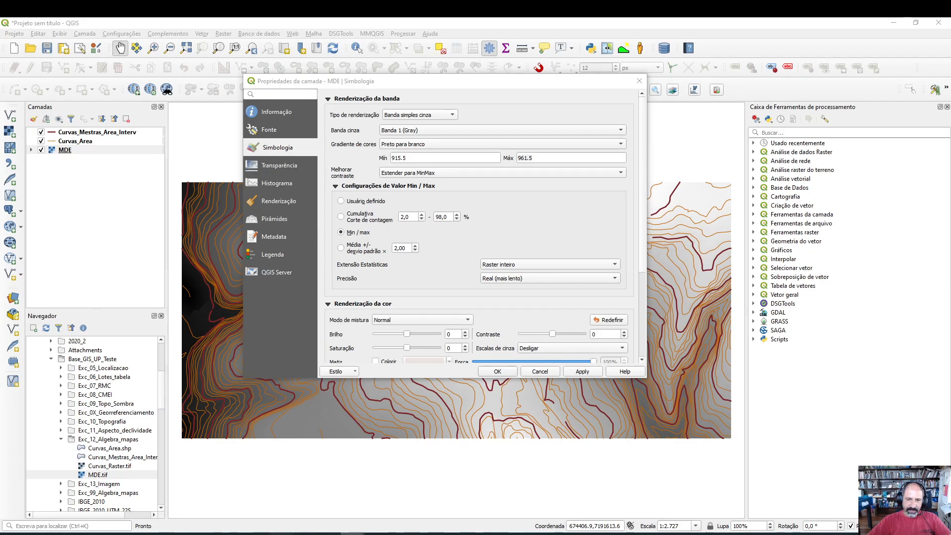
pyautogui.click(281, 534)
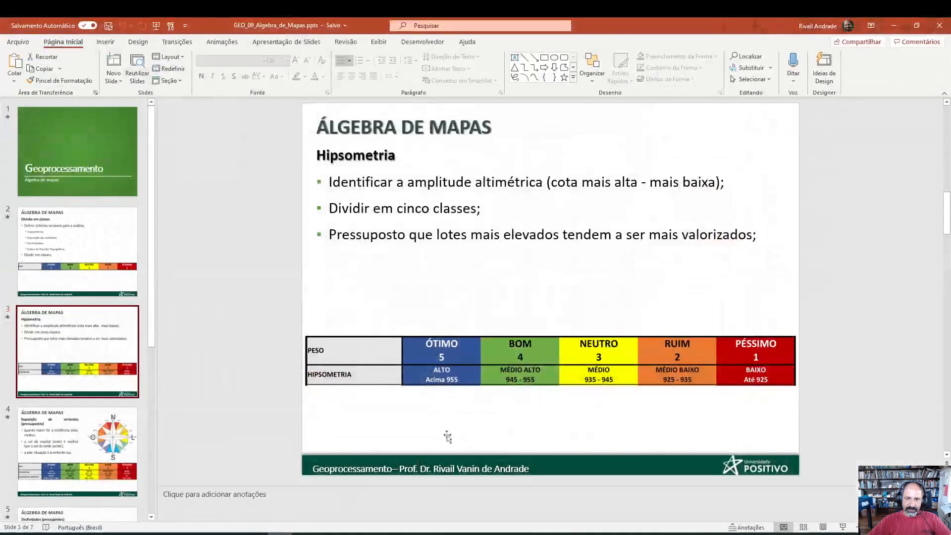
pyautogui.click(897, 24)
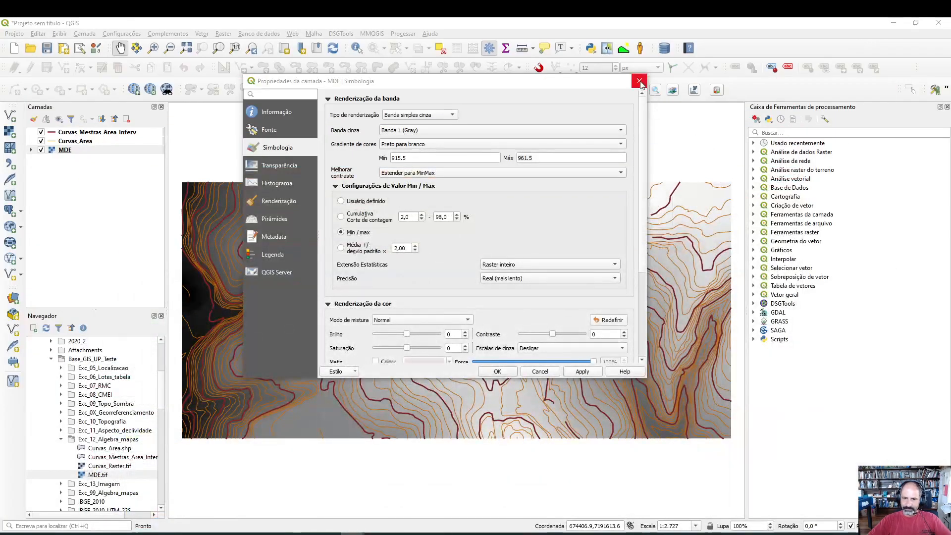
pyautogui.click(639, 85)
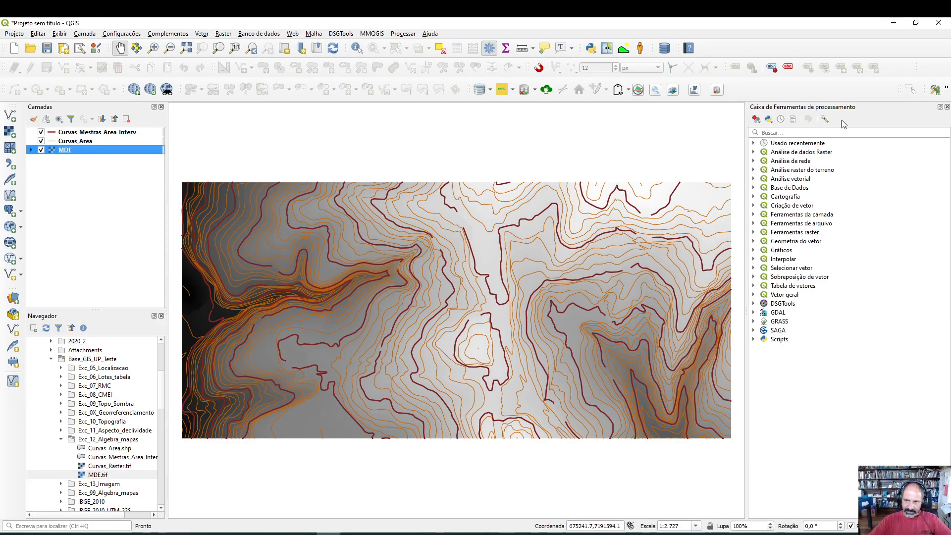
# Step: Close the processing toolbox and show it again
pyautogui.click(891, 132)
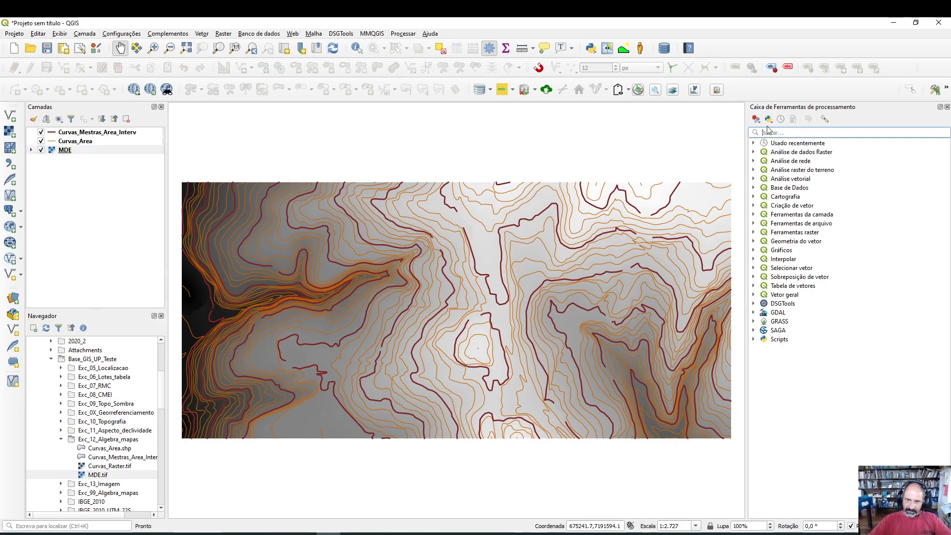
pyautogui.click(946, 107)
pyautogui.click(490, 49)
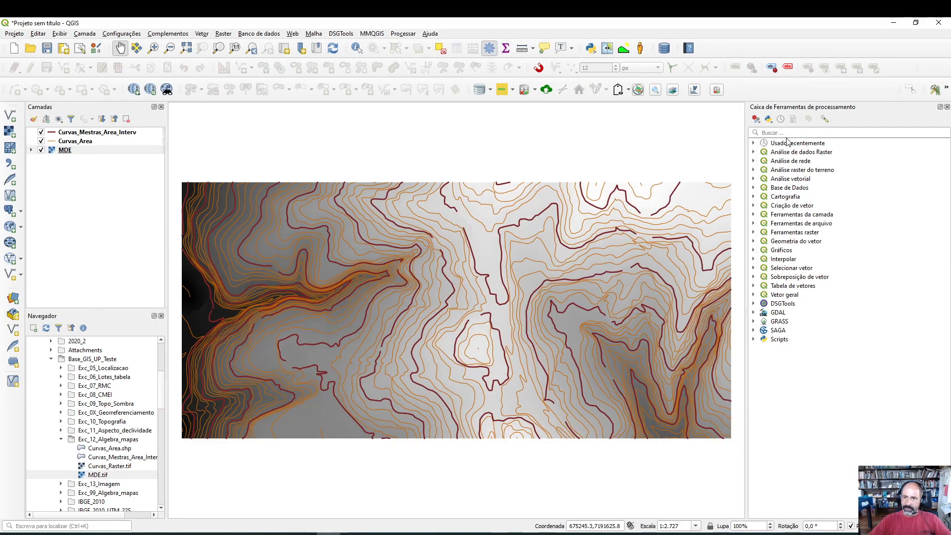
# Step: Search the processing tools for "reclass" and open Reclassificar por tabela with MDE as the raster layer
pyautogui.click(791, 133)
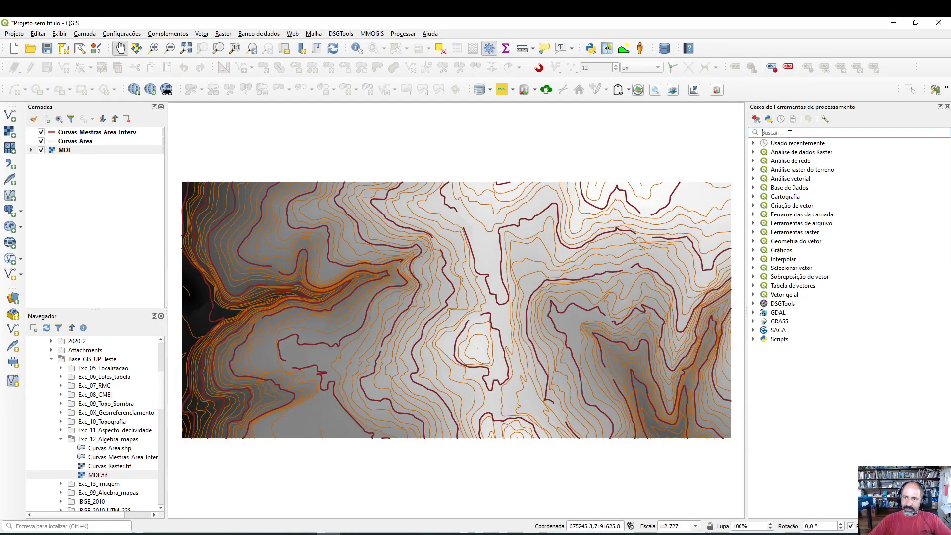
pyautogui.write('reclass')
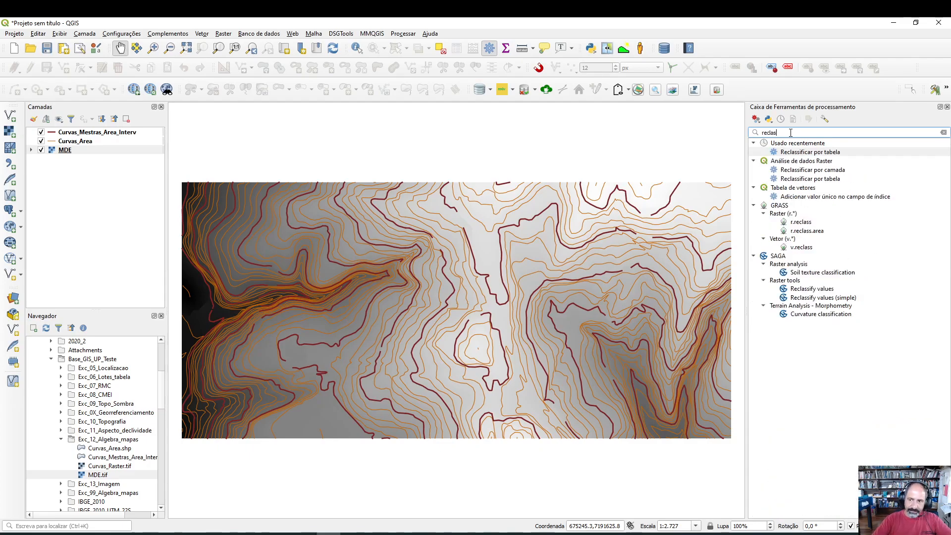
pyautogui.click(826, 179)
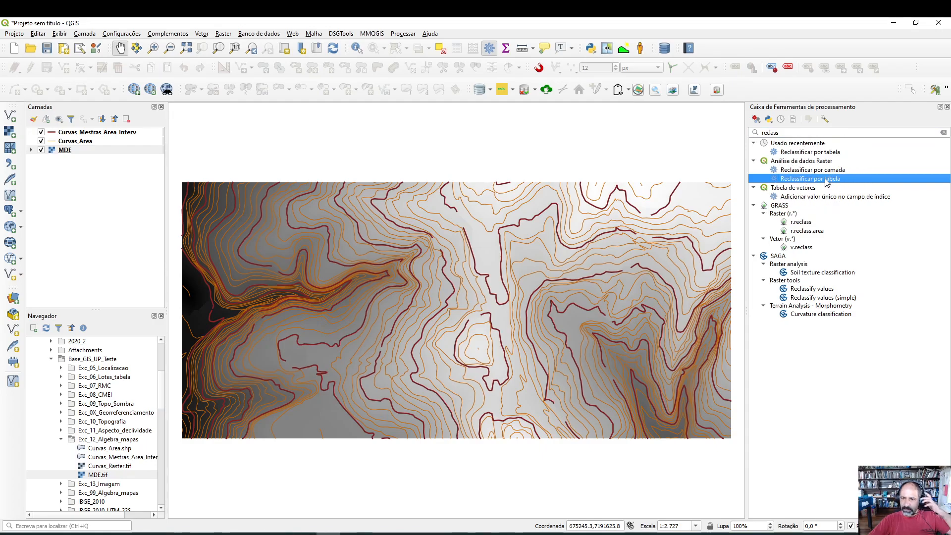
pyautogui.doubleClick(826, 180)
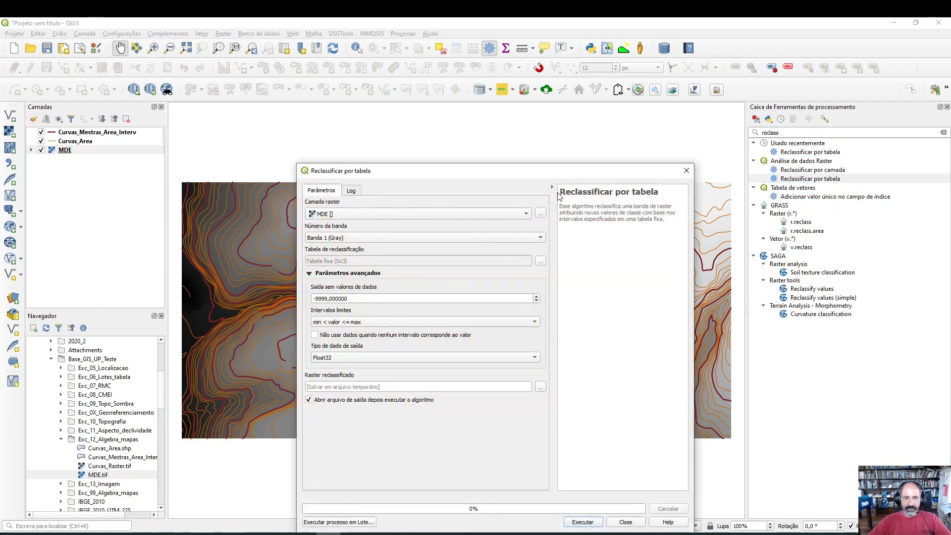
pyautogui.moveTo(512, 171); pyautogui.dragTo(572, 113)
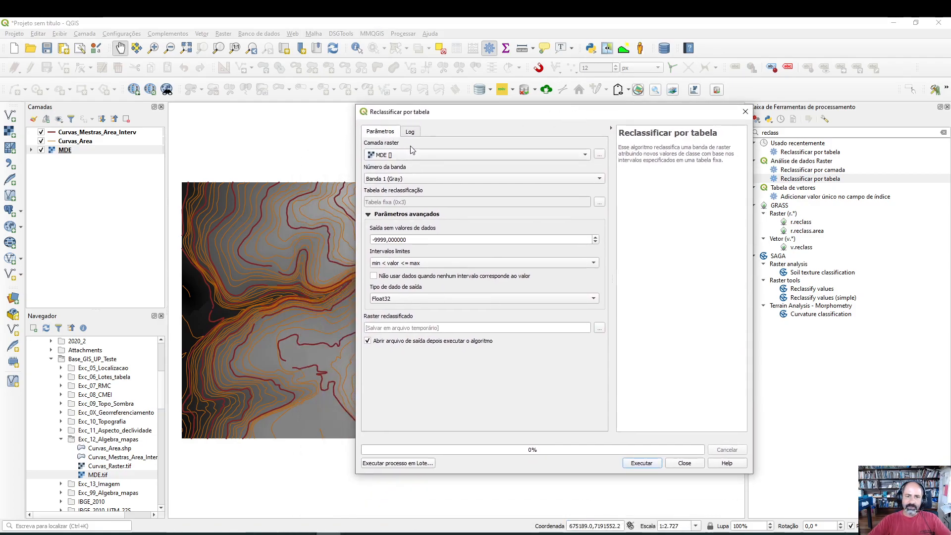
pyautogui.click(425, 157)
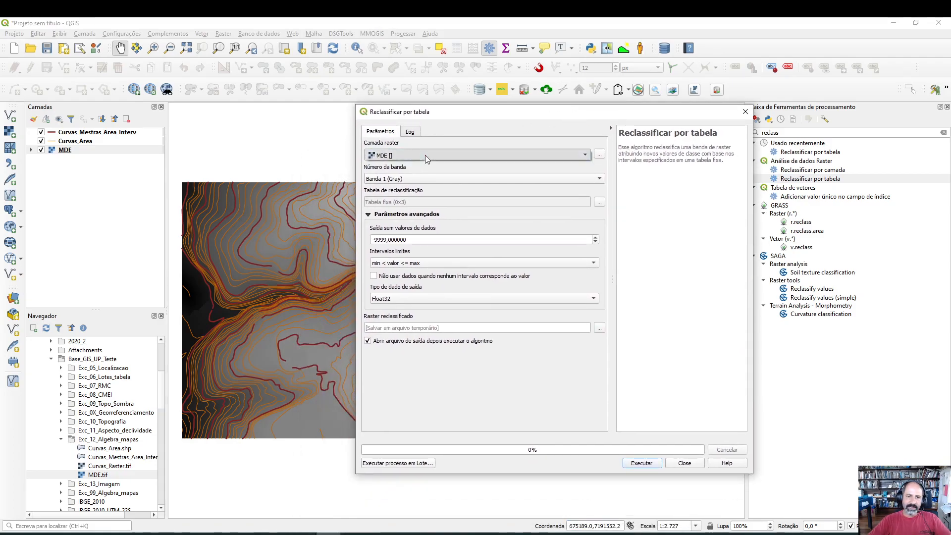
pyautogui.click(425, 156)
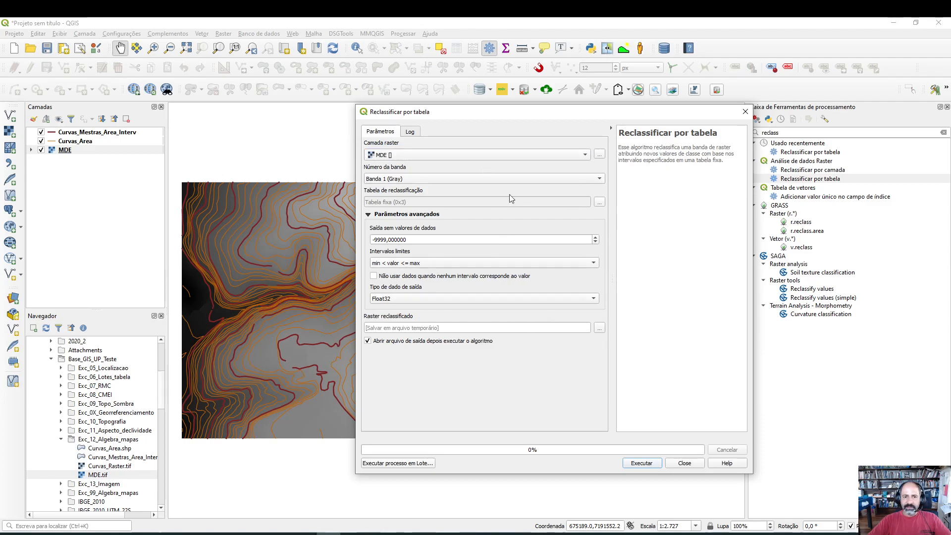
# Step: Add a first row to the reclassification table, check the Hipsometria class ranges in the PowerPoint presentation and return to QGIS
pyautogui.click(599, 202)
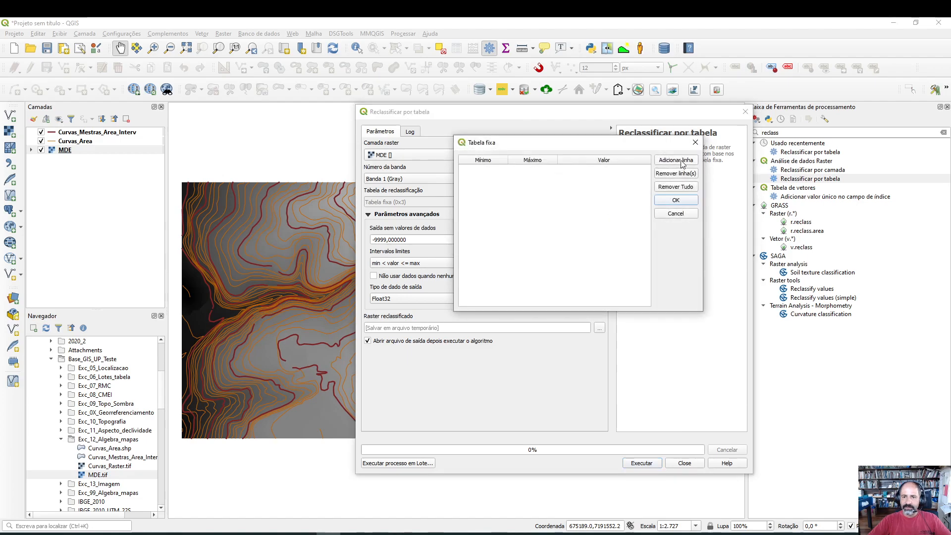
pyautogui.click(682, 163)
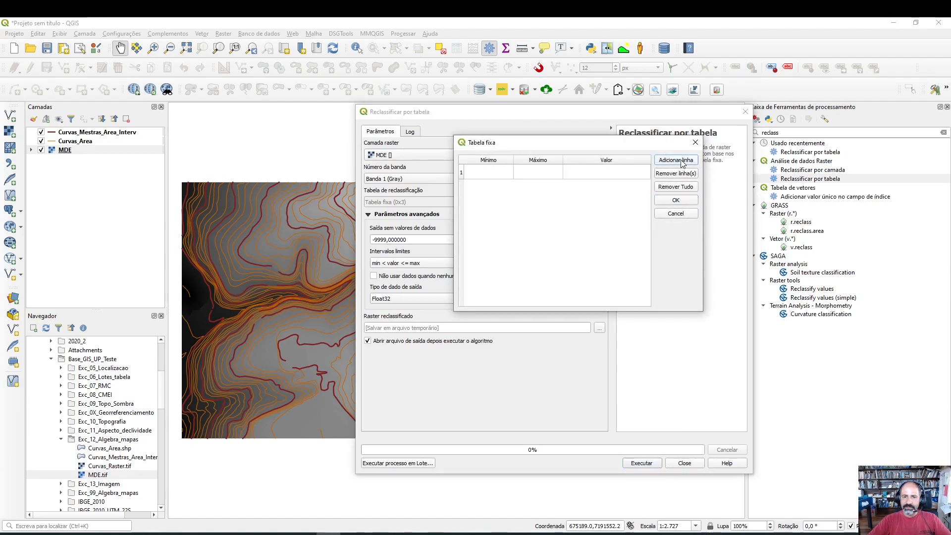
pyautogui.click(489, 174)
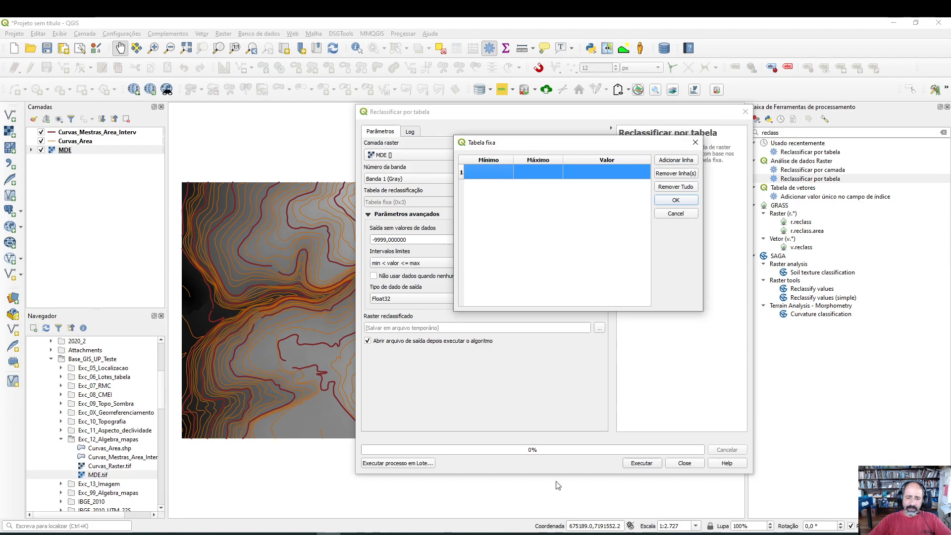
pyautogui.click(279, 534)
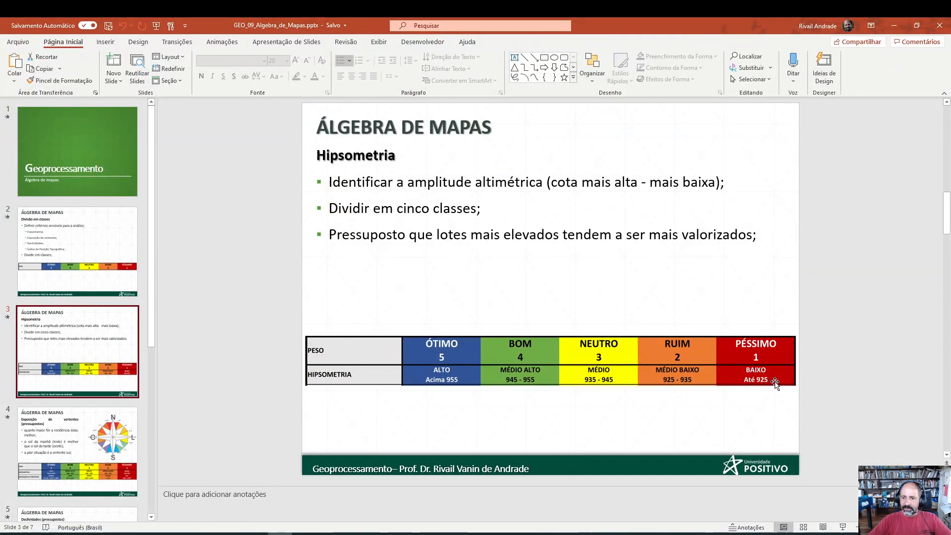
pyautogui.click(894, 26)
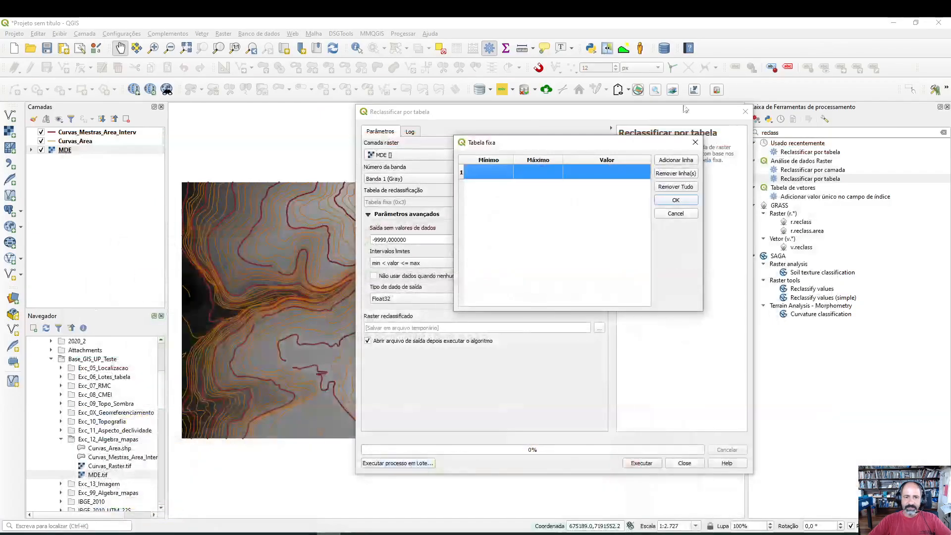
# Step: Fill the first row of the reclassification table with minimum 0, maximum 925 and value 1
pyautogui.doubleClick(487, 176)
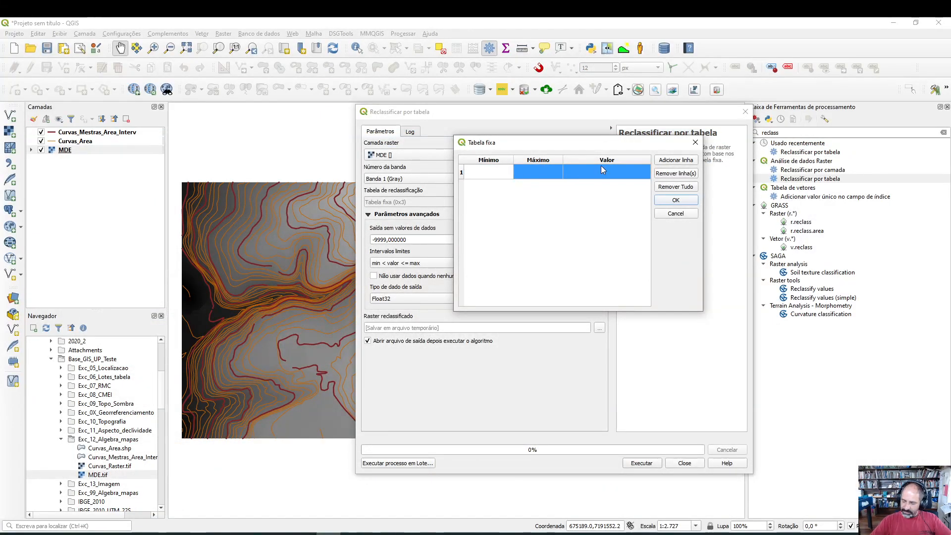
pyautogui.write('0')
pyautogui.doubleClick(539, 171)
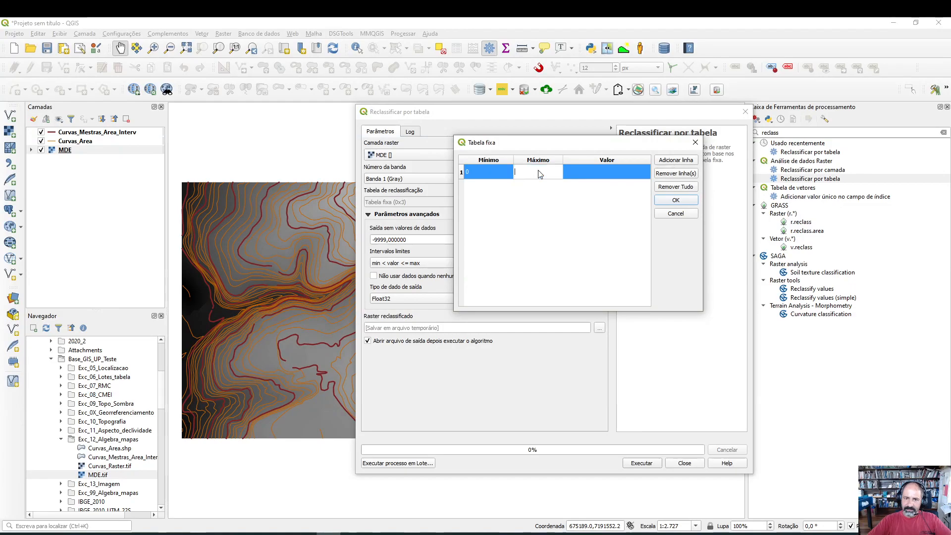
pyautogui.write('92')
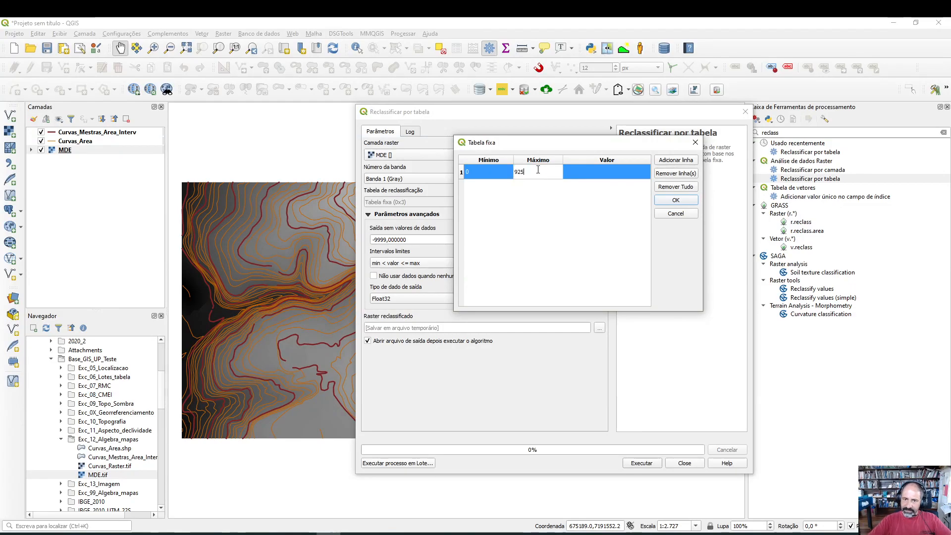
pyautogui.write('5')
pyautogui.doubleClick(612, 171)
pyautogui.write('1')
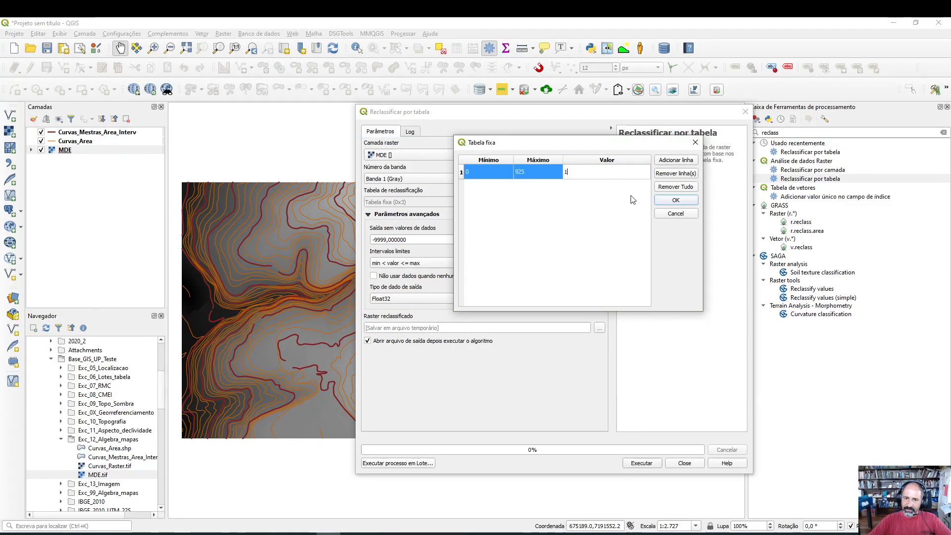
# Step: Add a second class with minimum 925, maximum 935 and value 2, checking its range in the PowerPoint presentation
pyautogui.click(681, 161)
pyautogui.click(502, 190)
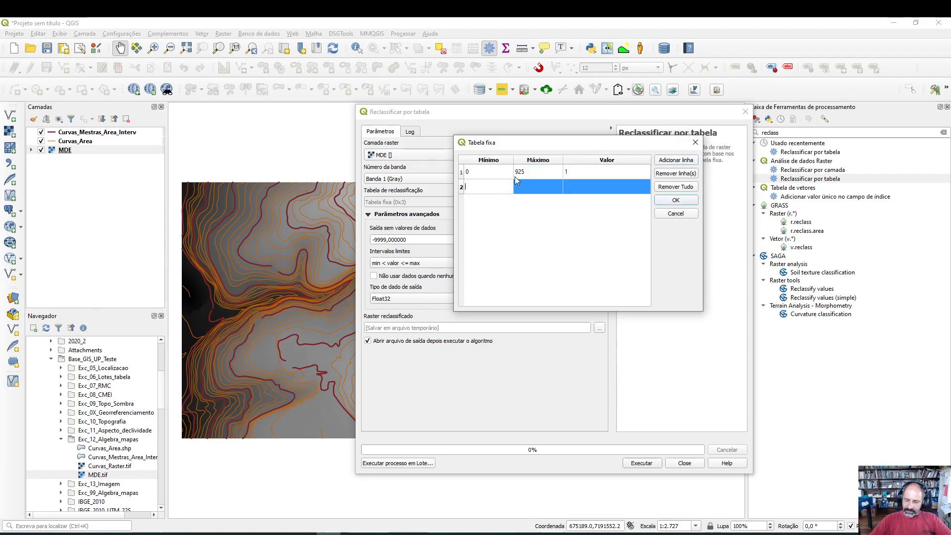
pyautogui.write('925')
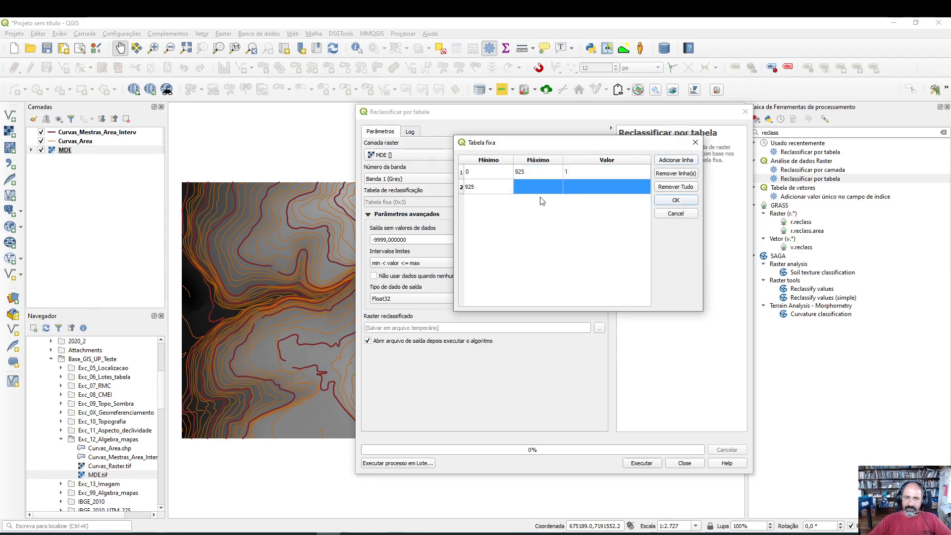
pyautogui.press('Tab')
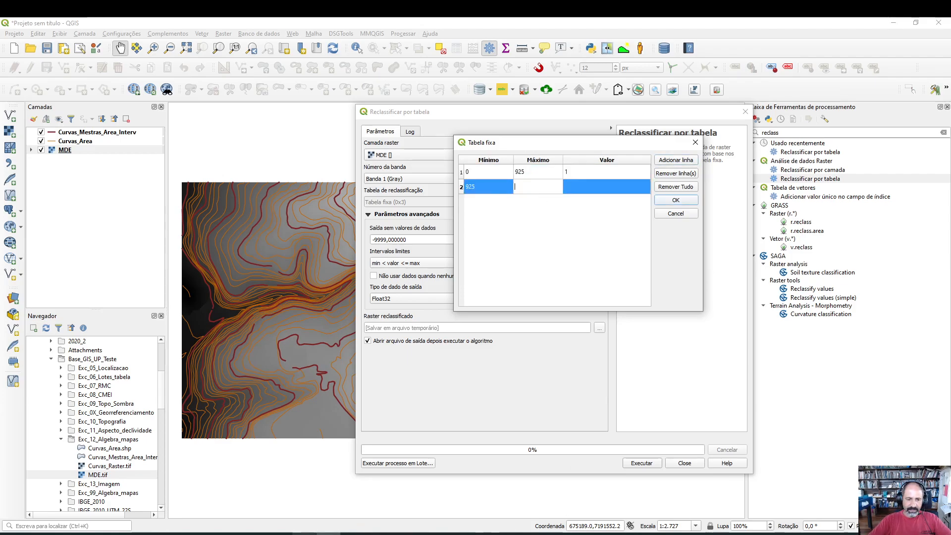
pyautogui.click(280, 533)
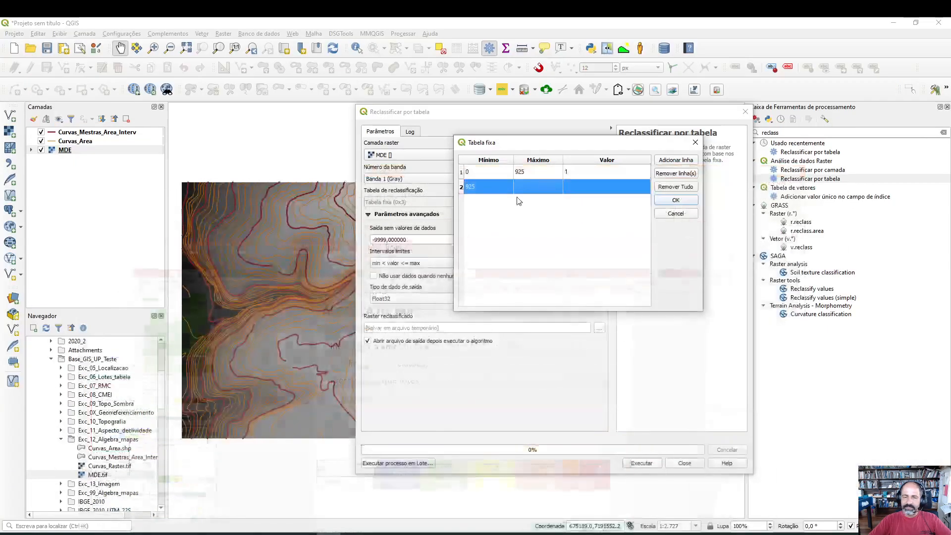
pyautogui.click(894, 25)
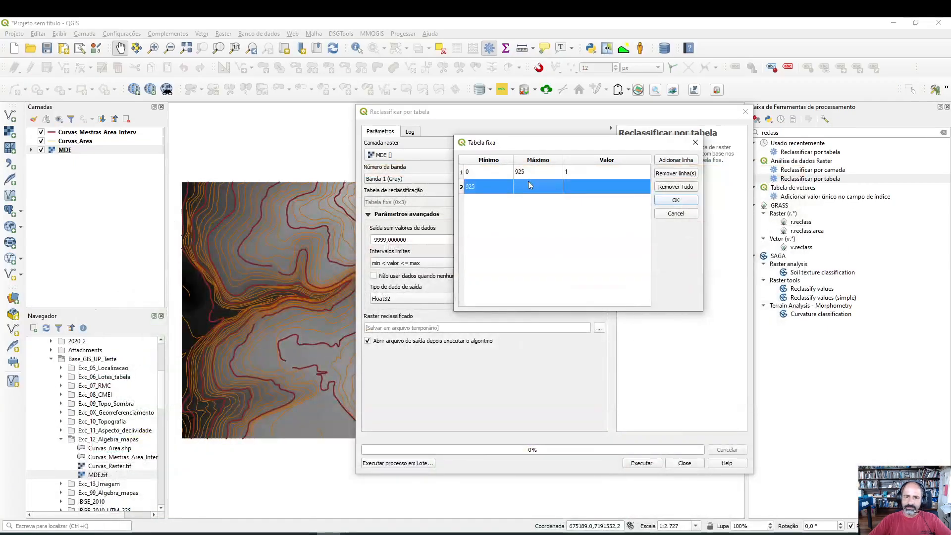
pyautogui.click(528, 186)
pyautogui.write('935')
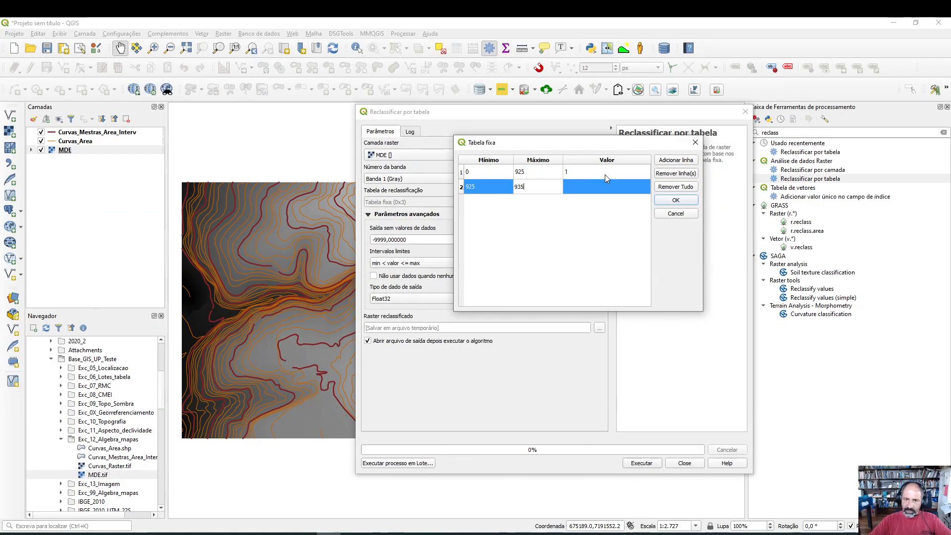
pyautogui.press('Return')
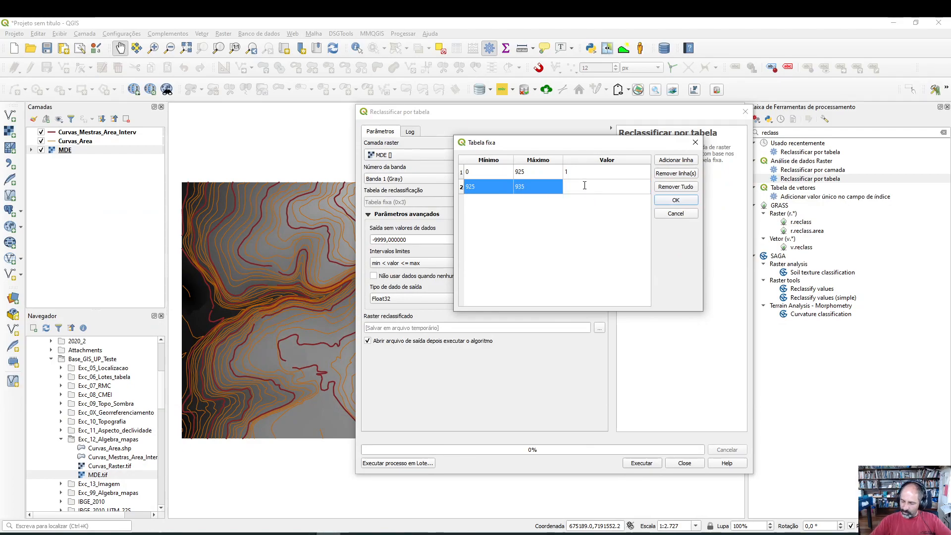
# Step: Add a third class to the reclassification table with minimum 935, maximum 945 and value 3
pyautogui.click(664, 160)
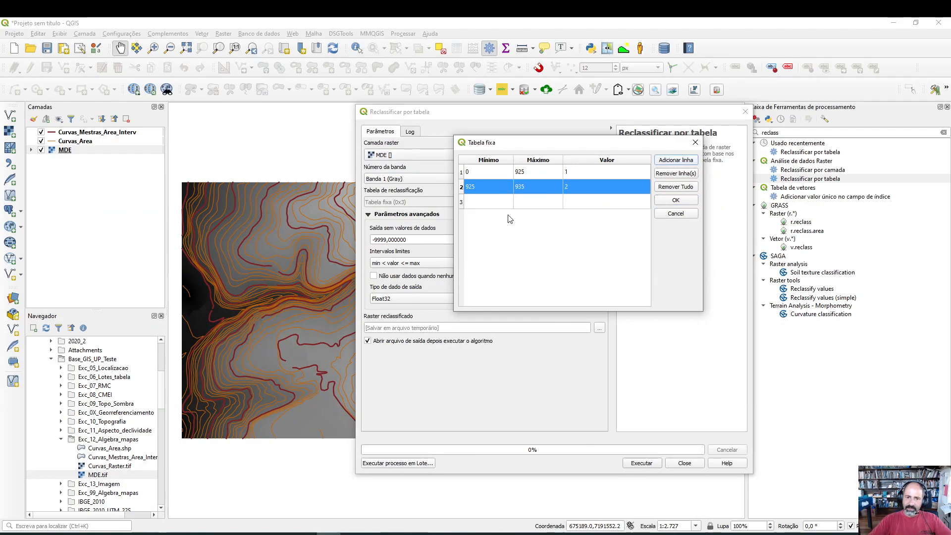
pyautogui.doubleClick(484, 203)
pyautogui.write('935')
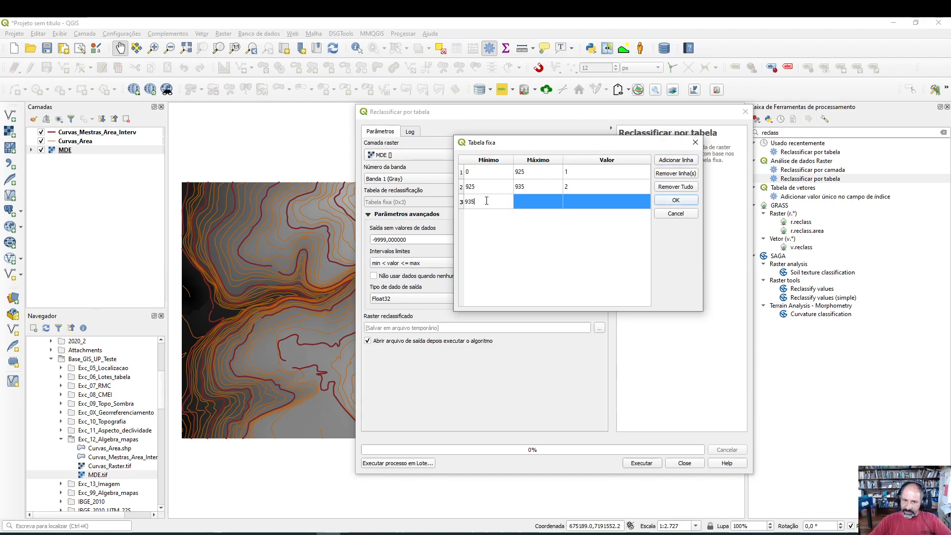
pyautogui.doubleClick(540, 201)
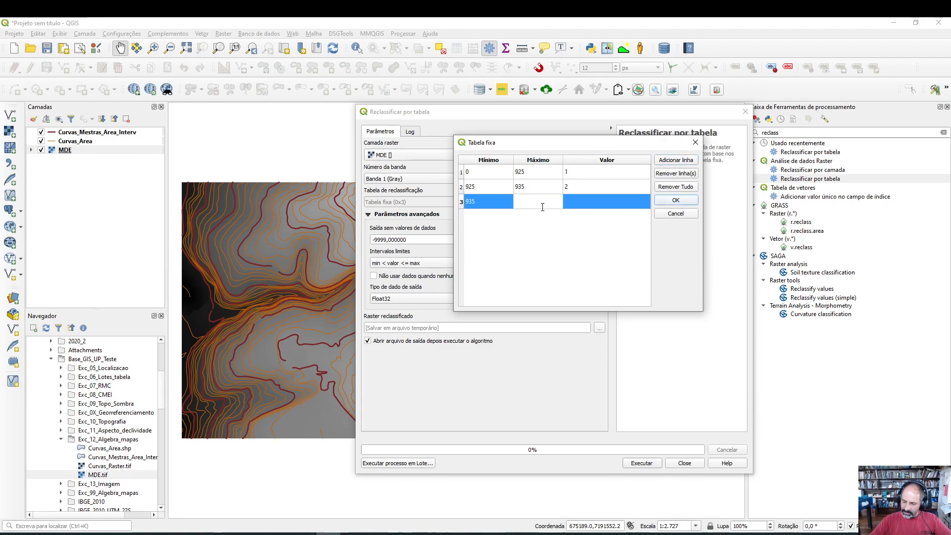
pyautogui.doubleClick(585, 202)
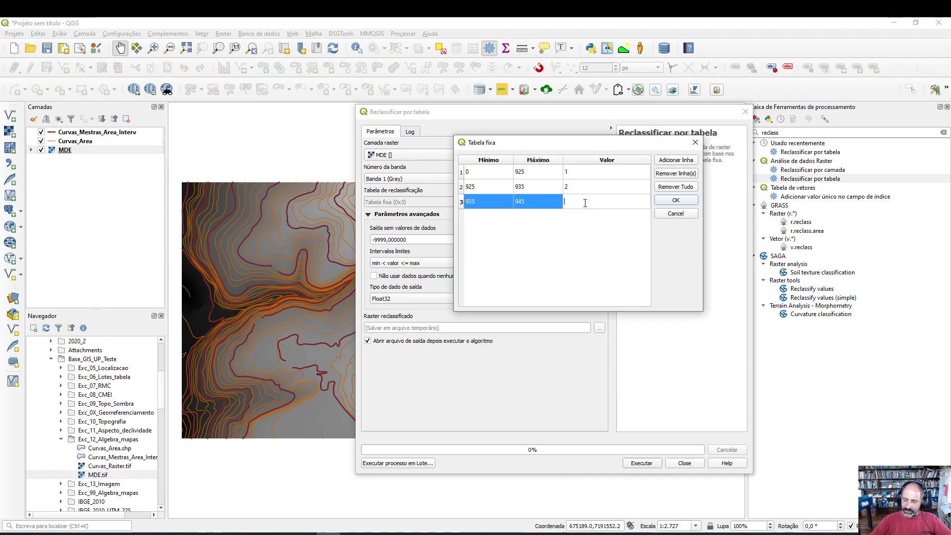
pyautogui.click(487, 222)
# Step: Add a fourth class to the reclassification table with minimum 945, maximum 955 and value 4
pyautogui.click(682, 161)
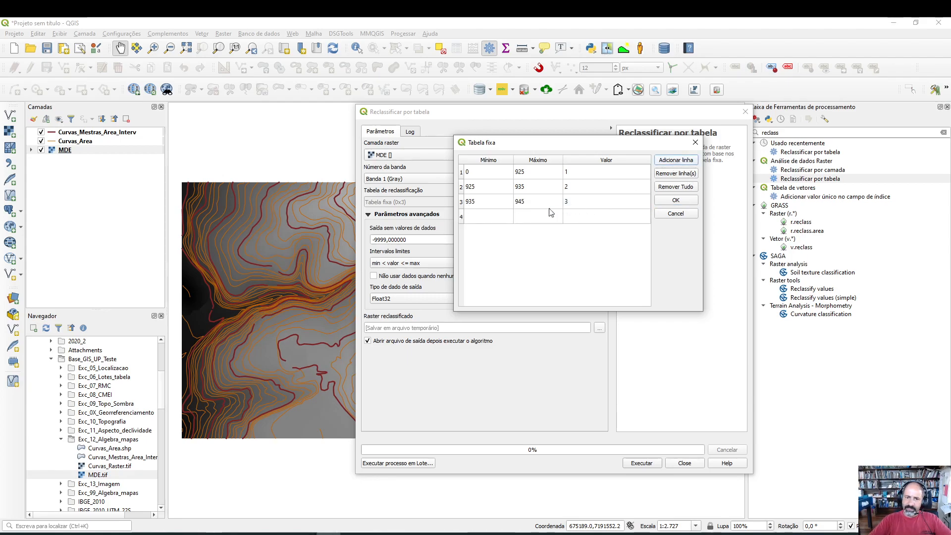
pyautogui.doubleClick(493, 217)
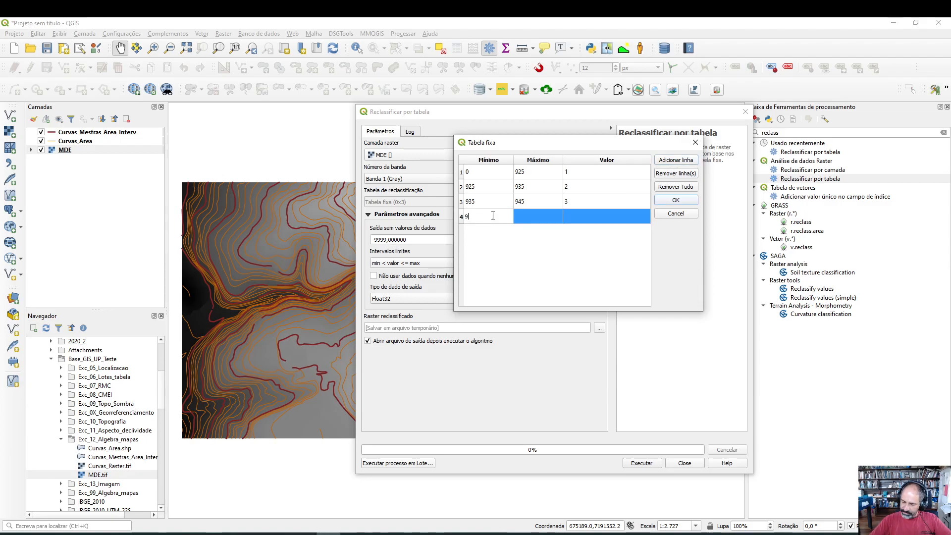
pyautogui.write('945')
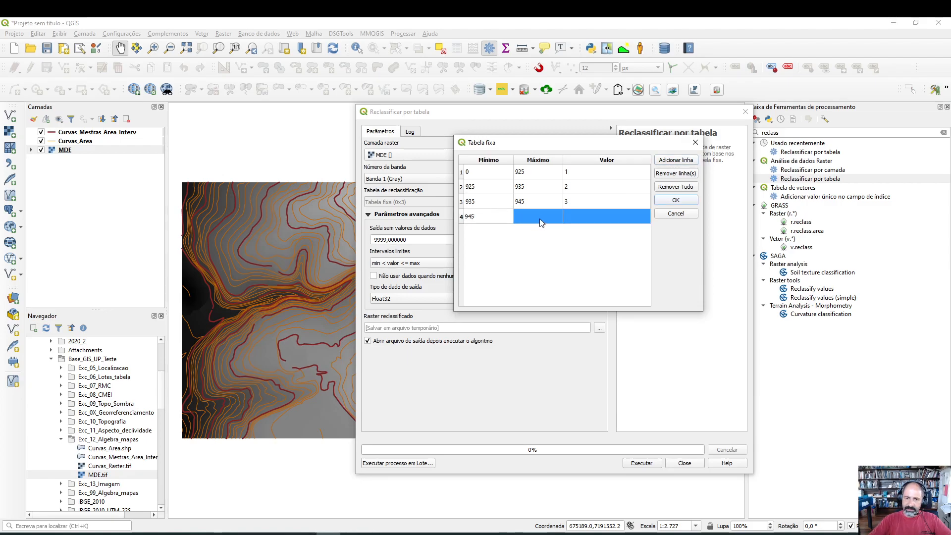
pyautogui.doubleClick(540, 218)
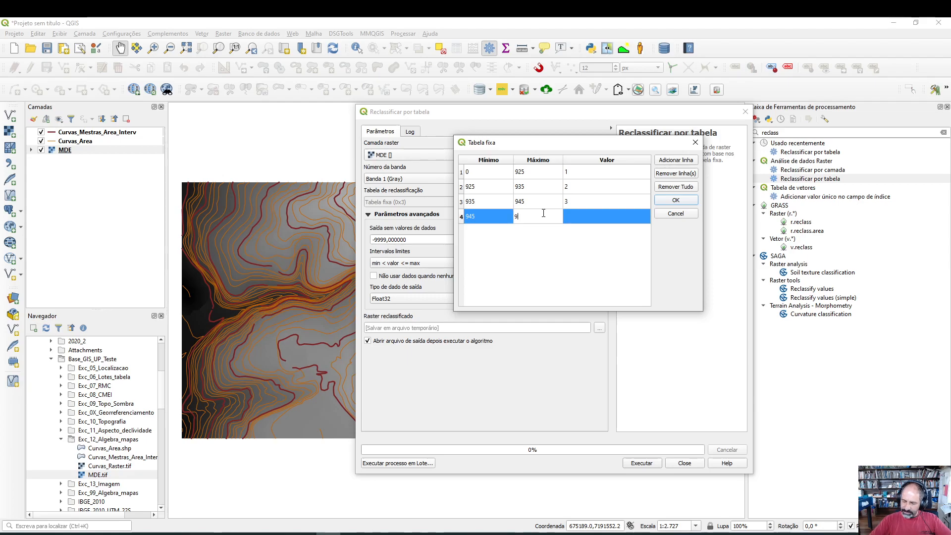
pyautogui.write('955')
pyautogui.doubleClick(592, 221)
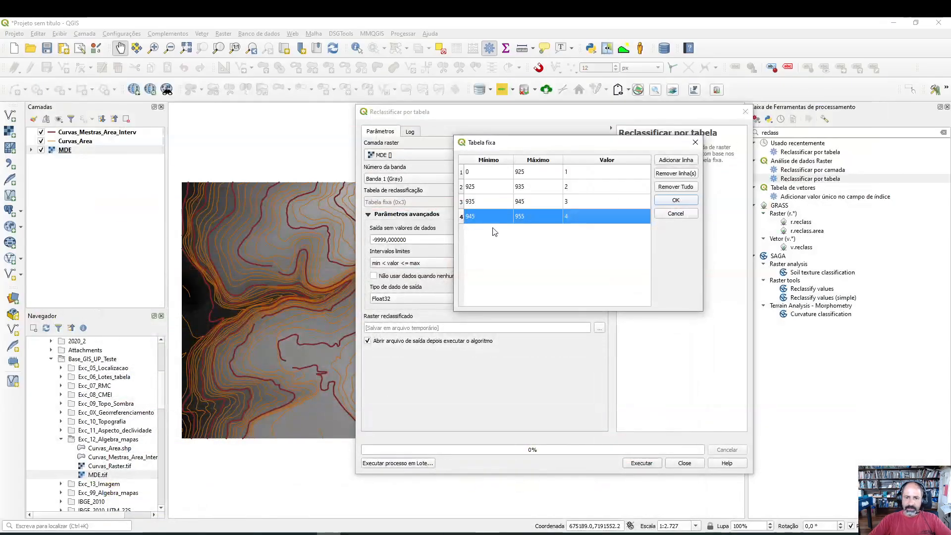
# Step: Add a fifth class with minimum 955, maximum 999999999 and value 5, and accept the reclassification table
pyautogui.click(676, 160)
pyautogui.doubleClick(486, 232)
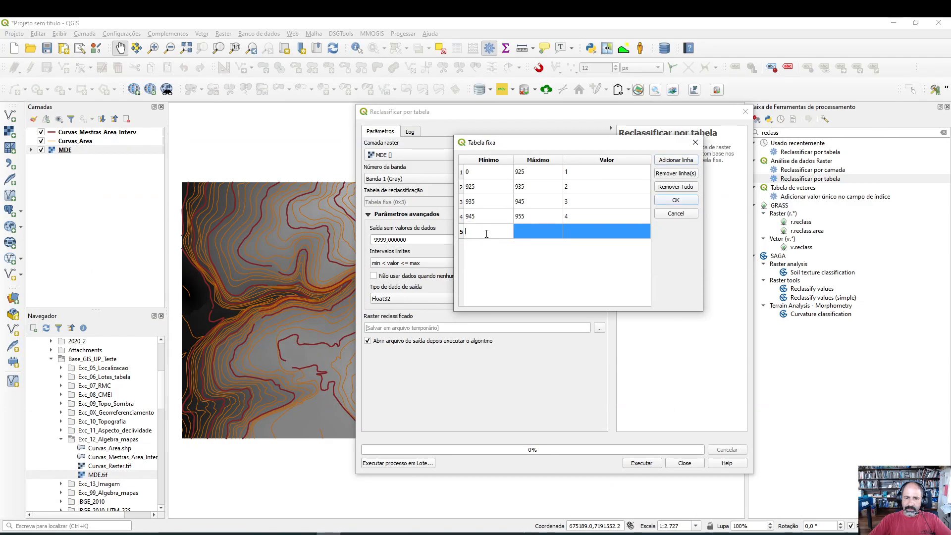
pyautogui.press('Return')
pyautogui.doubleClick(519, 230)
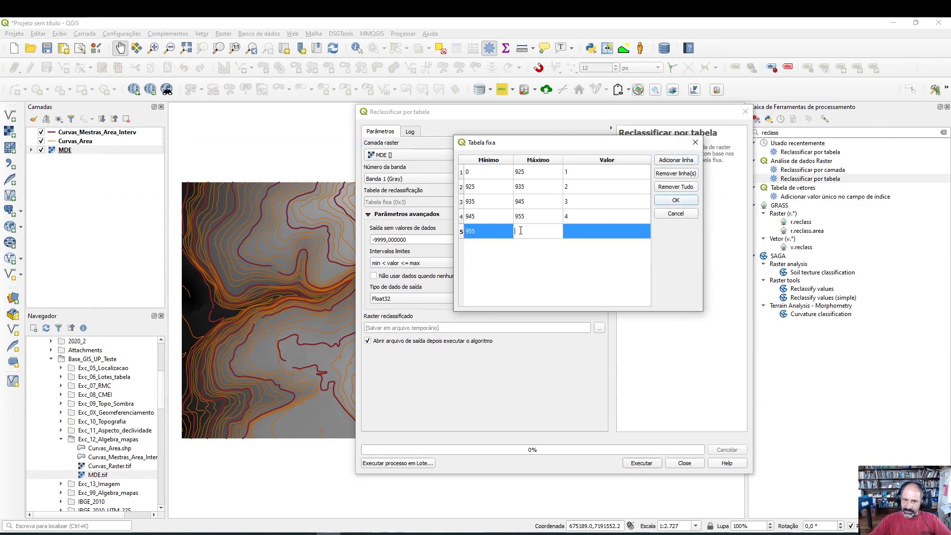
pyautogui.write('999999999')
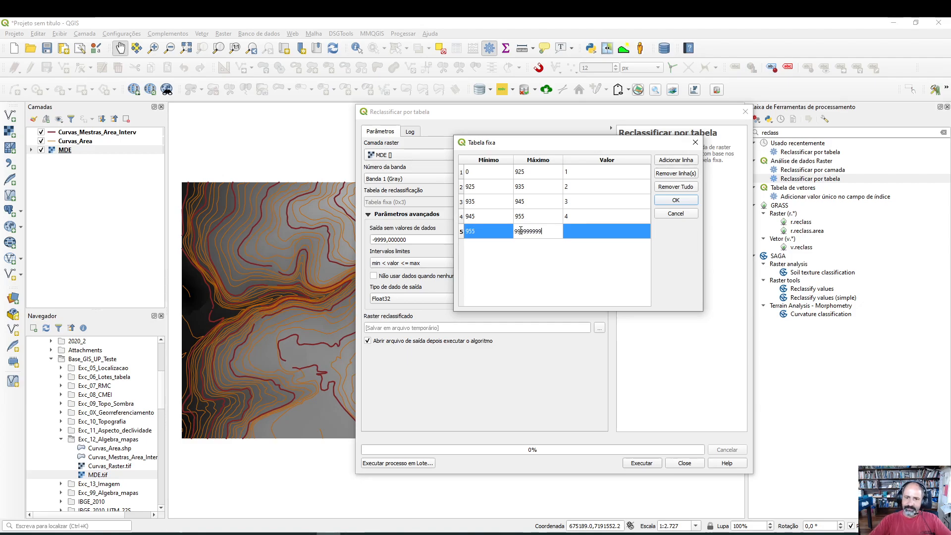
pyautogui.doubleClick(582, 235)
pyautogui.write('5')
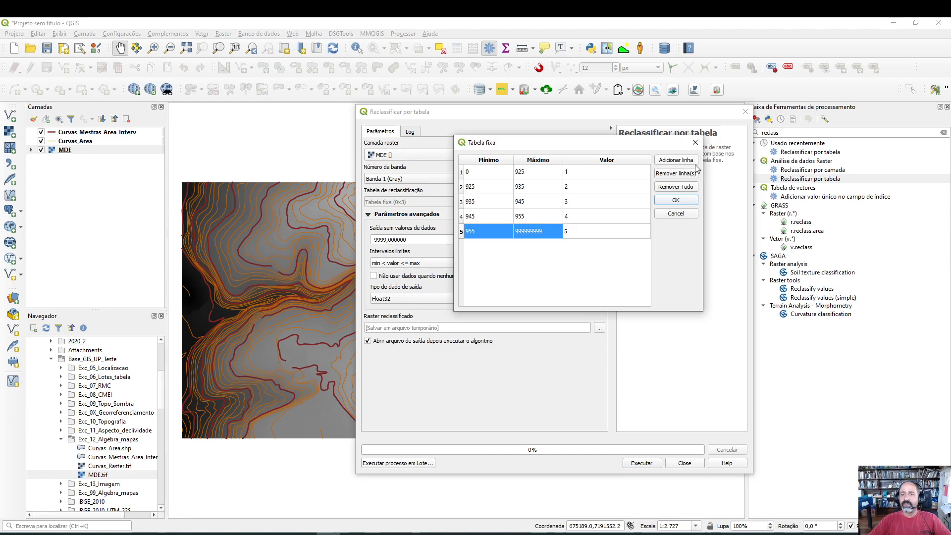
pyautogui.click(687, 200)
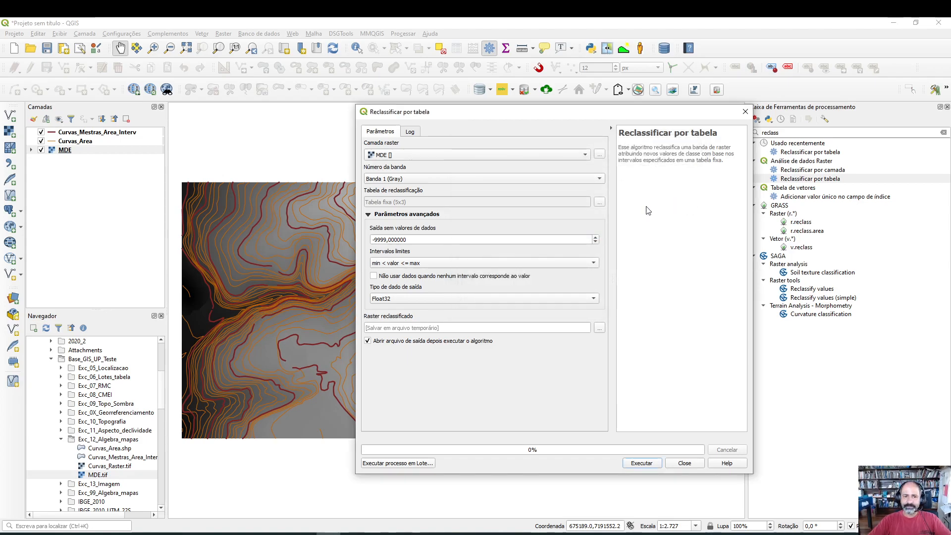
# Step: Save the reclassified raster as Hipsometria_Reclass in the Exc_12_Algebra_mapas folder, run the reclassification and close the tool
pyautogui.click(601, 329)
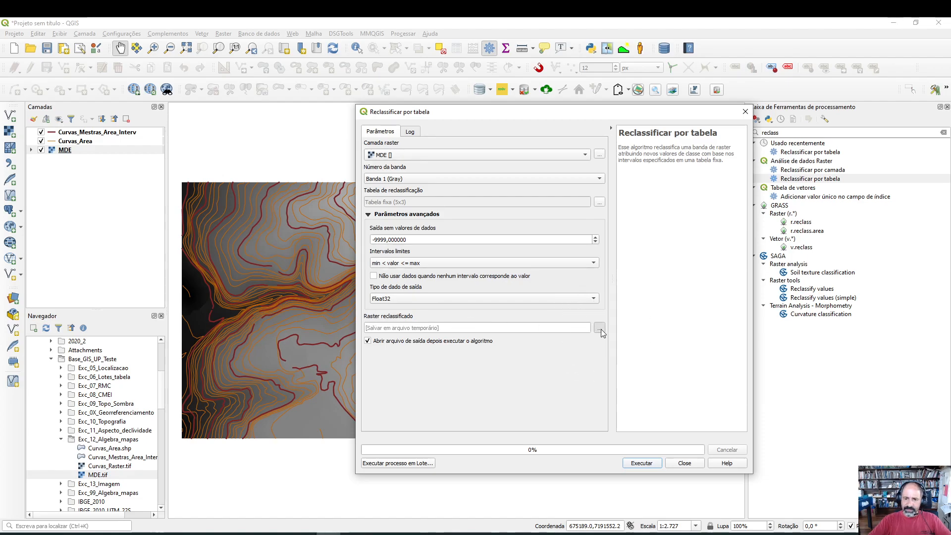
pyautogui.click(647, 347)
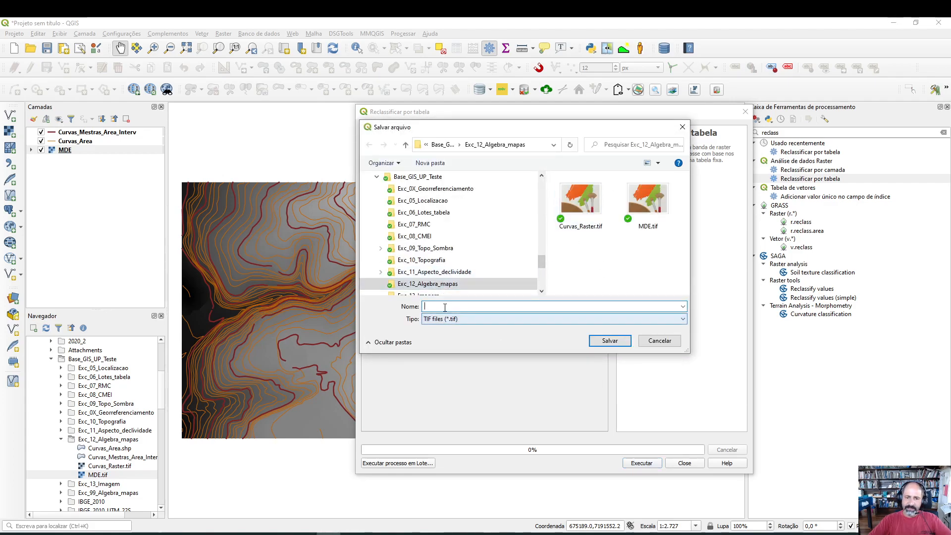
pyautogui.write('Hip')
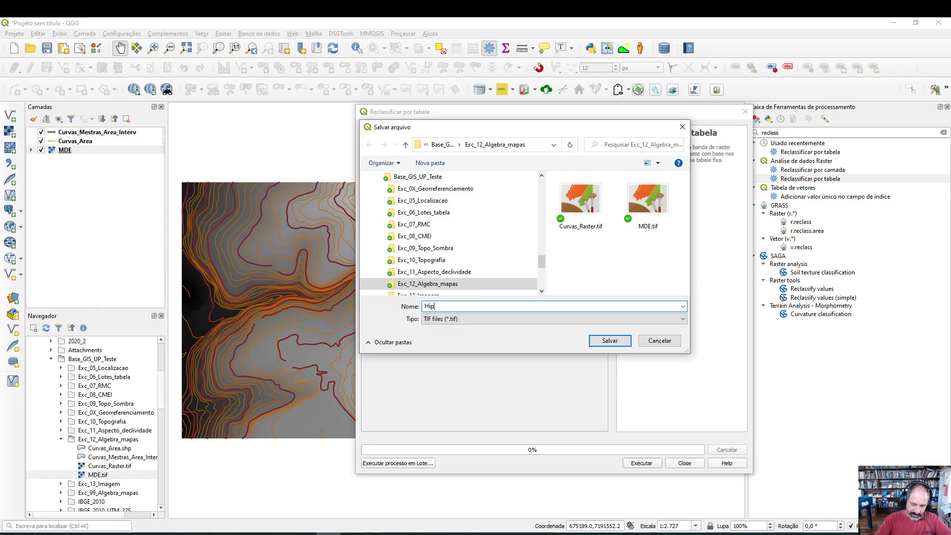
pyautogui.write('sometria_')
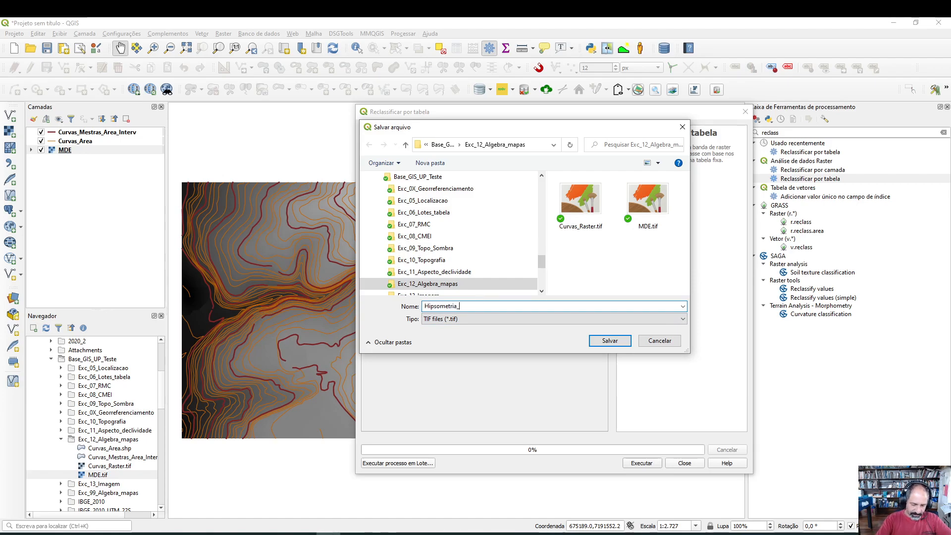
pyautogui.write('Reclass')
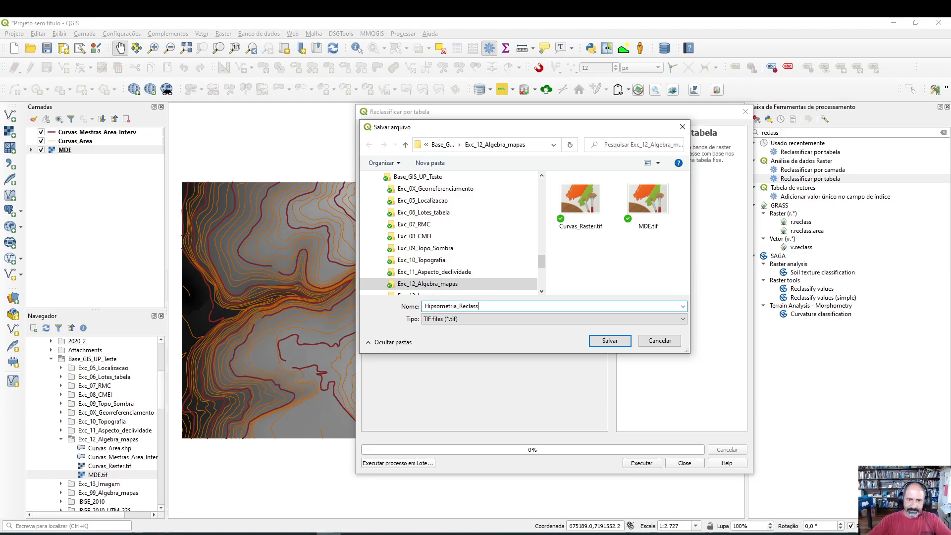
pyautogui.click(618, 342)
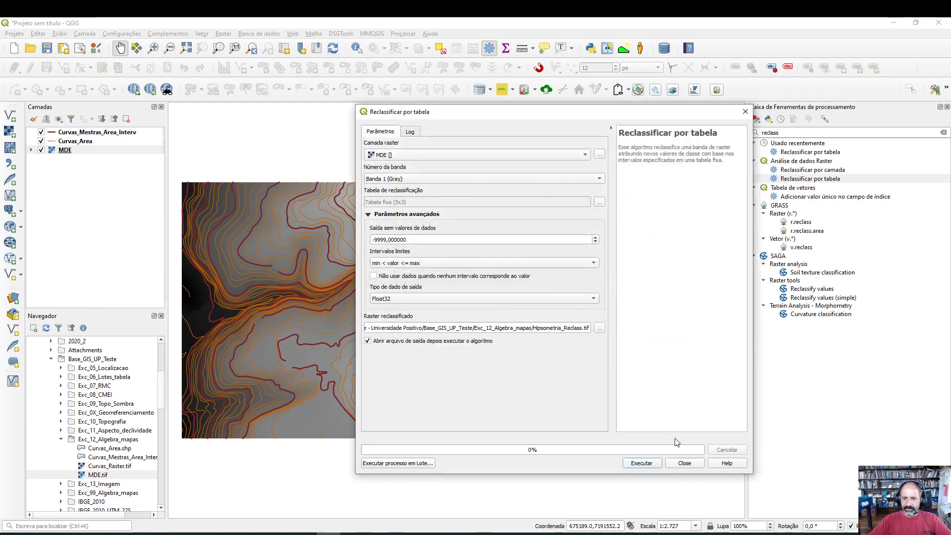
pyautogui.click(643, 464)
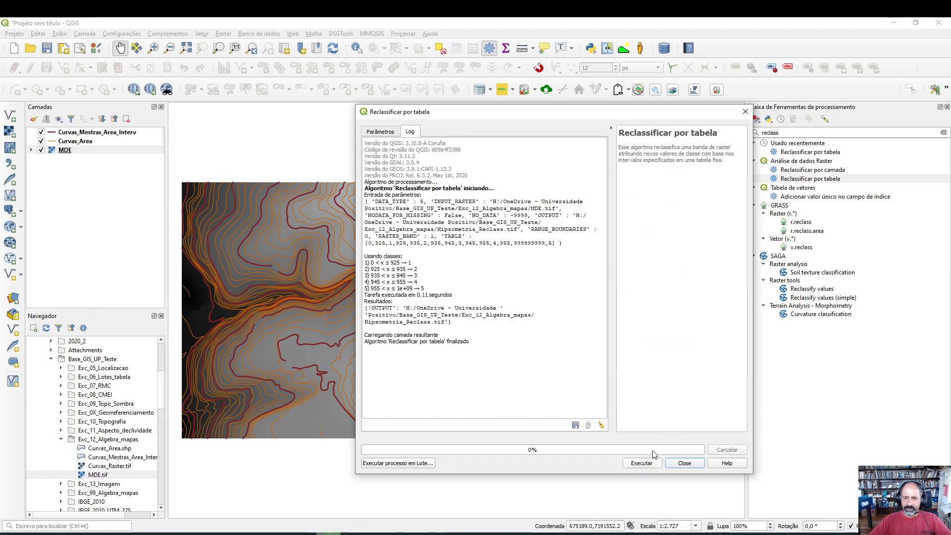
pyautogui.click(685, 463)
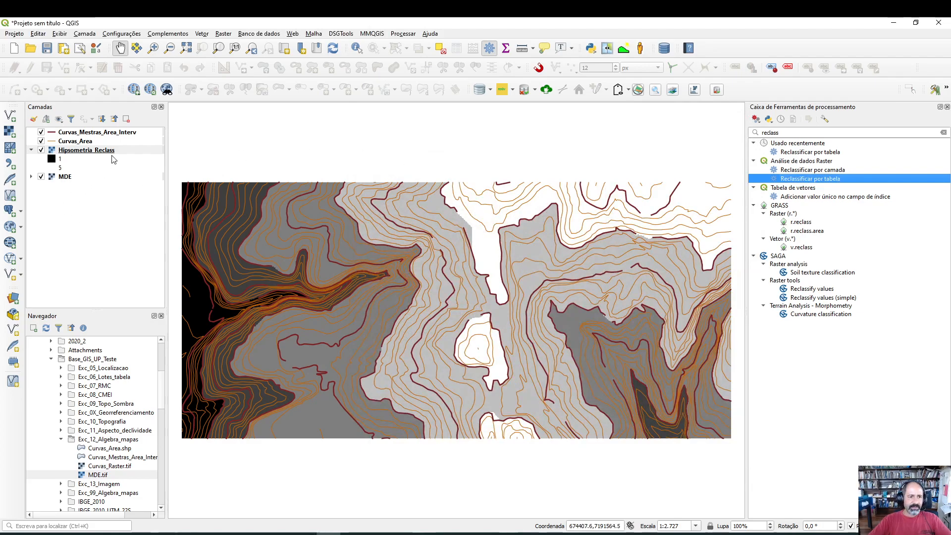
# Step: Style the Hipsometria_Reclass layer as Banda simples falsa-cor with the red-to-blue gradient, and collapse its legend
pyautogui.rightClick(84, 154)
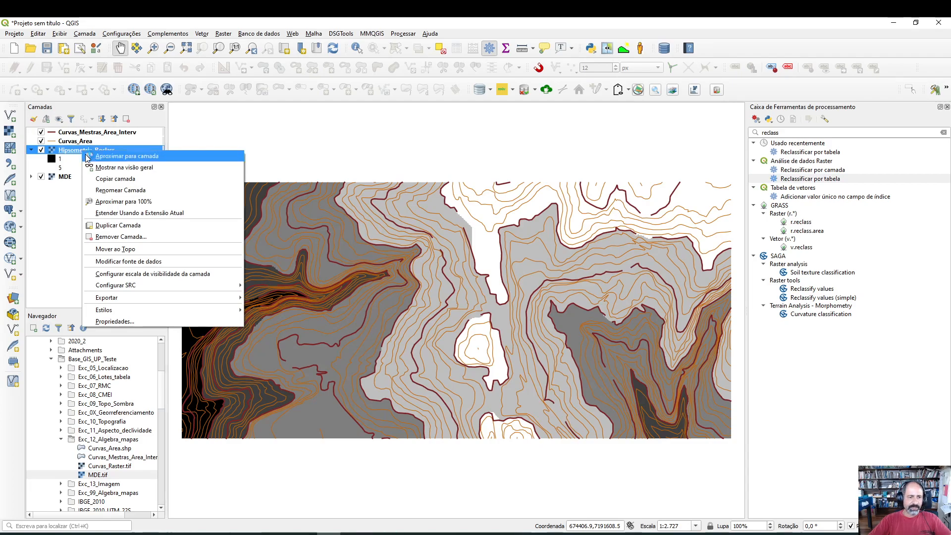
pyautogui.click(177, 322)
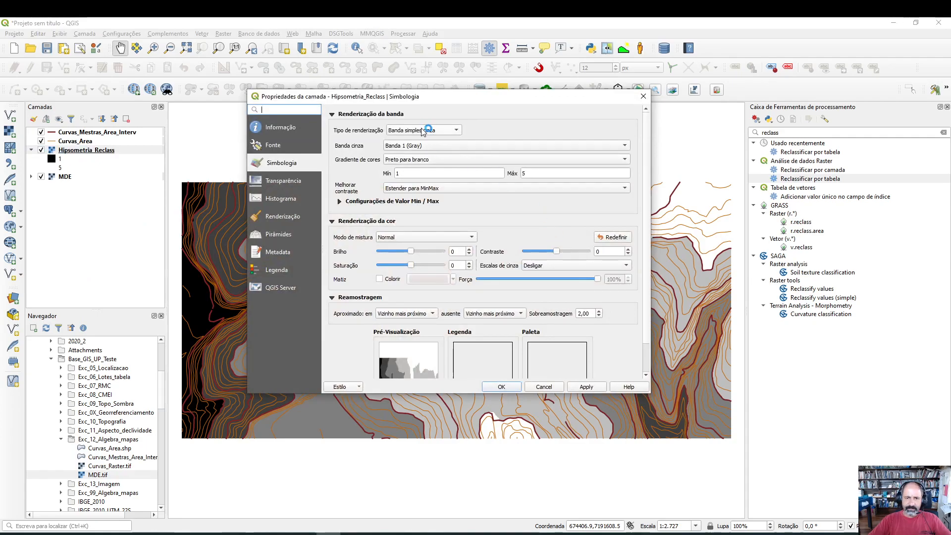
pyautogui.click(422, 131)
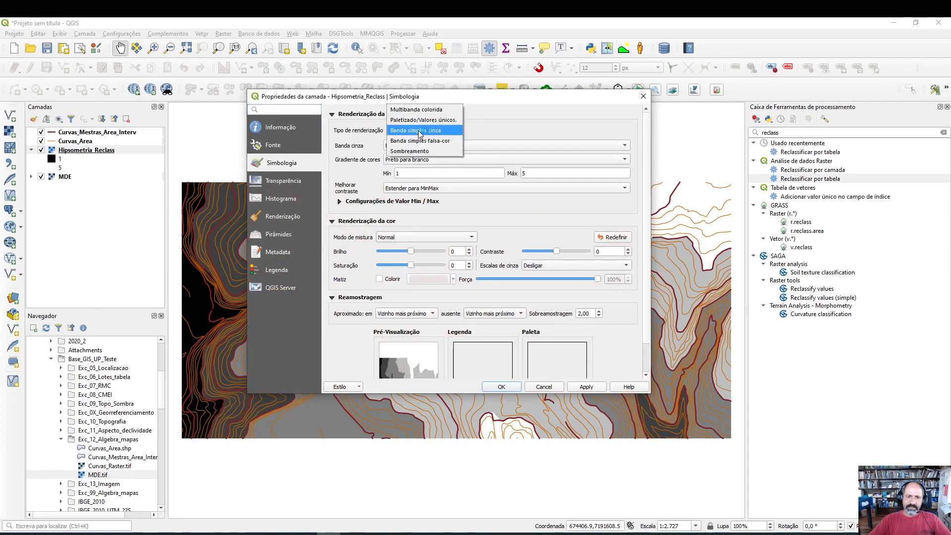
pyautogui.click(445, 141)
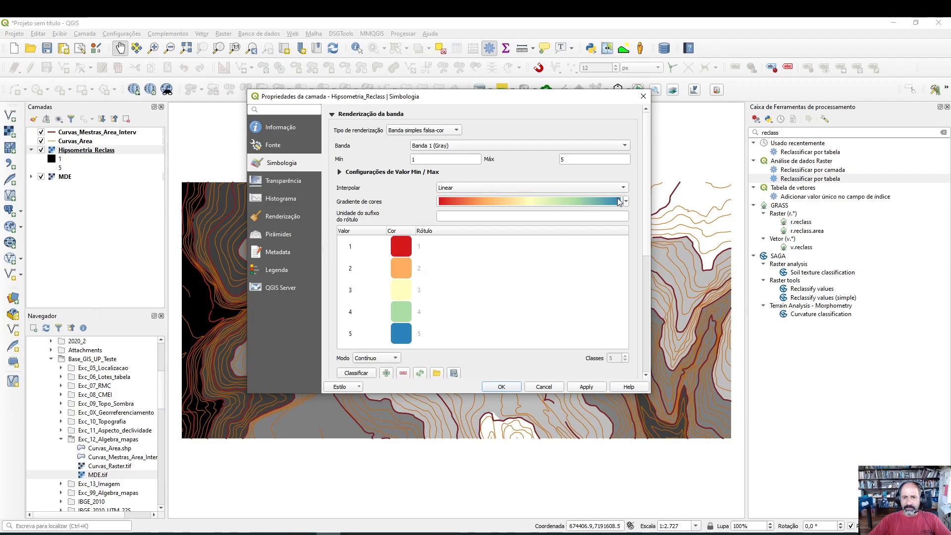
pyautogui.click(626, 202)
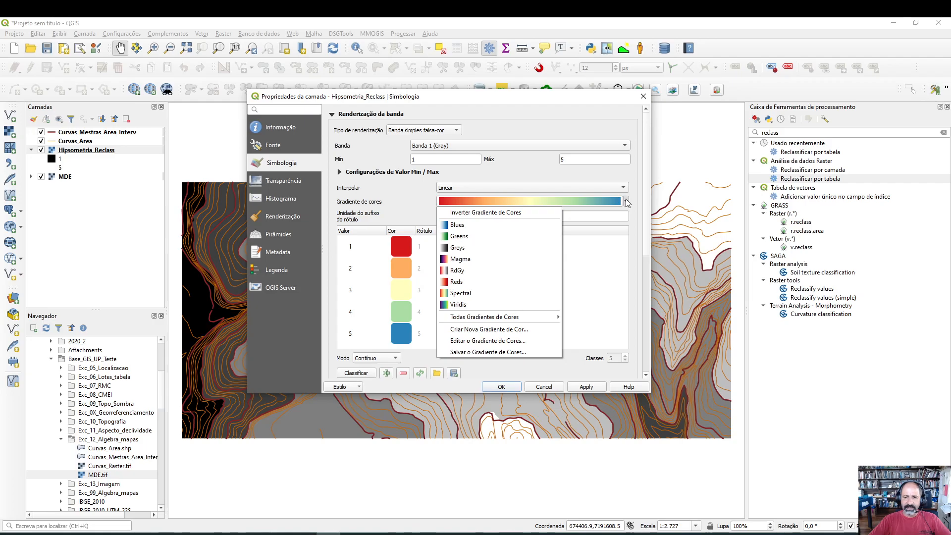
pyautogui.click(627, 202)
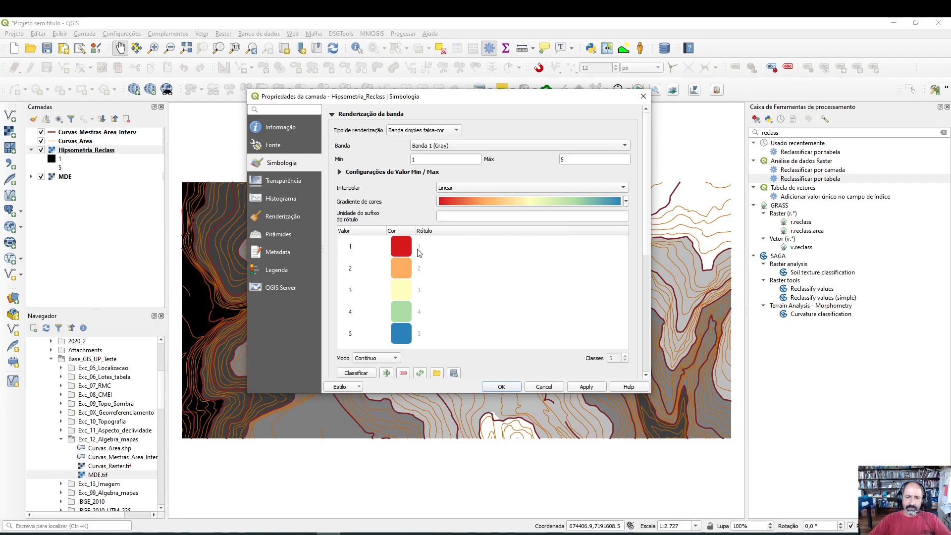
pyautogui.click(588, 386)
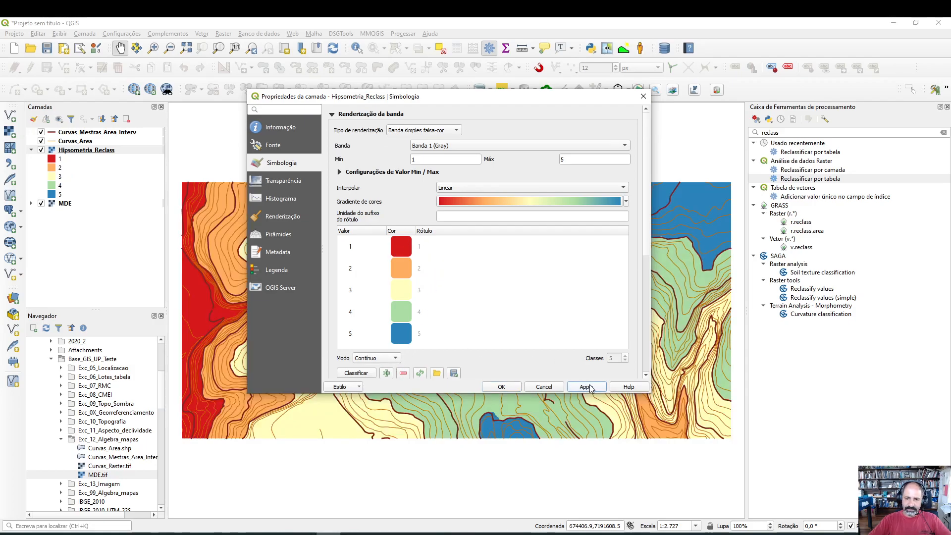
pyautogui.click(501, 387)
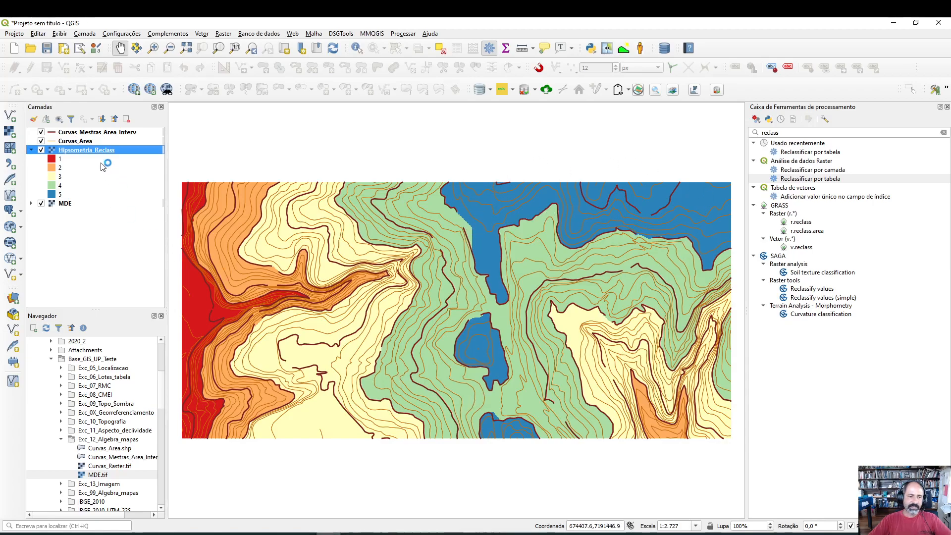
pyautogui.click(31, 149)
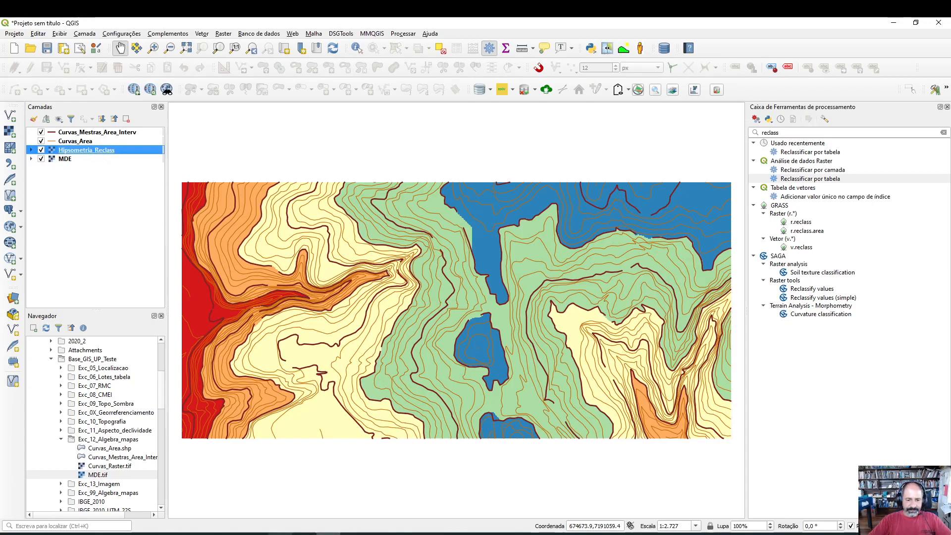
# Step: Switch to the PowerPoint presentation, review the Exposição de vertentes slide with its class ranges, and return to QGIS
pyautogui.click(430, 534)
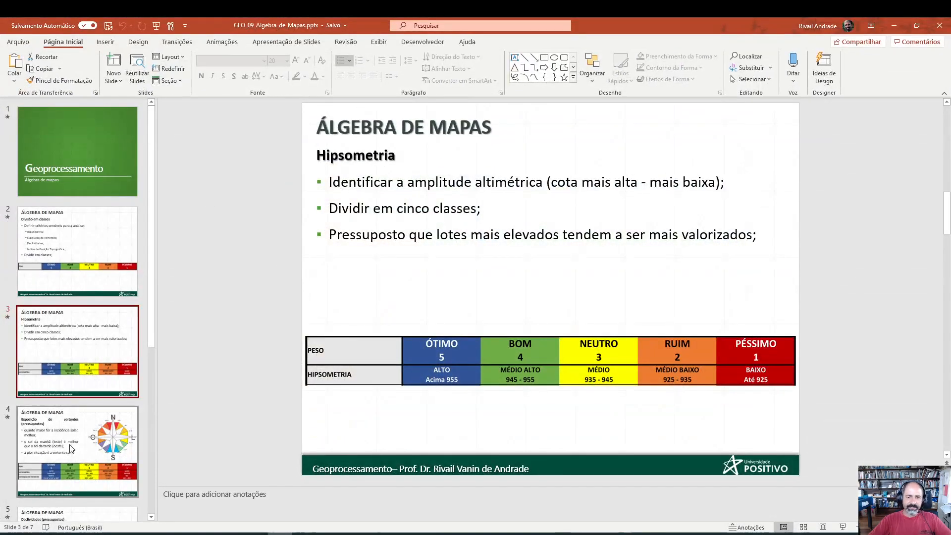
pyautogui.click(71, 448)
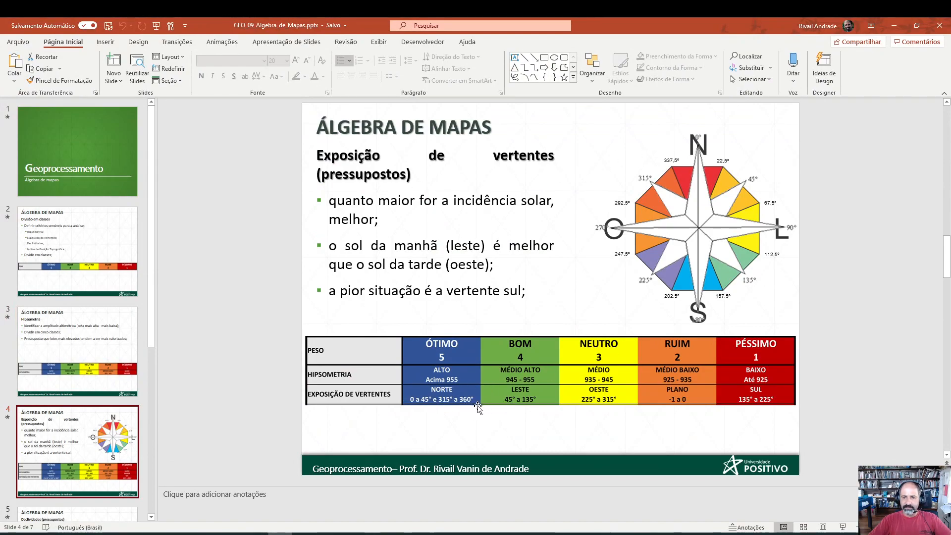
pyautogui.click(893, 25)
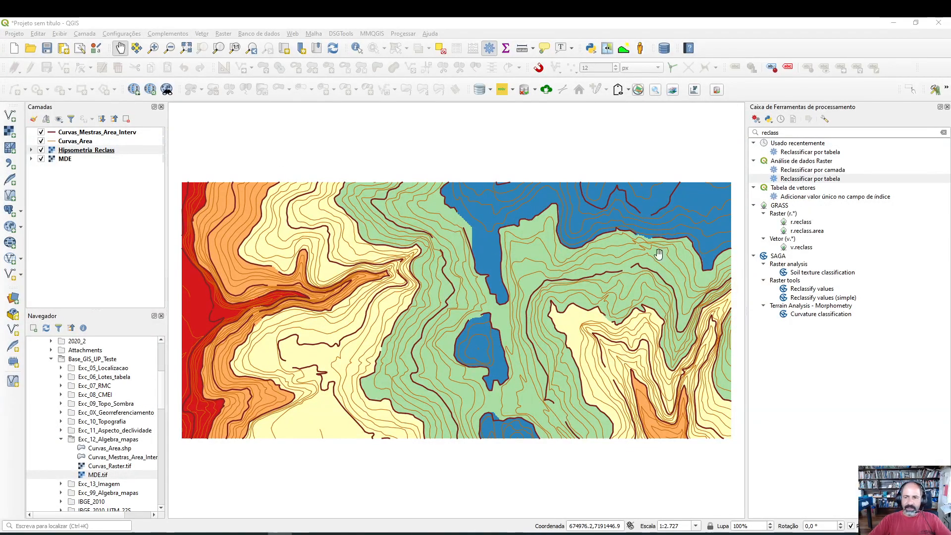
# Step: Hide the Hipsometria_Reclass layer and open the Aspecto raster analysis with MDE as the input layer
pyautogui.click(41, 149)
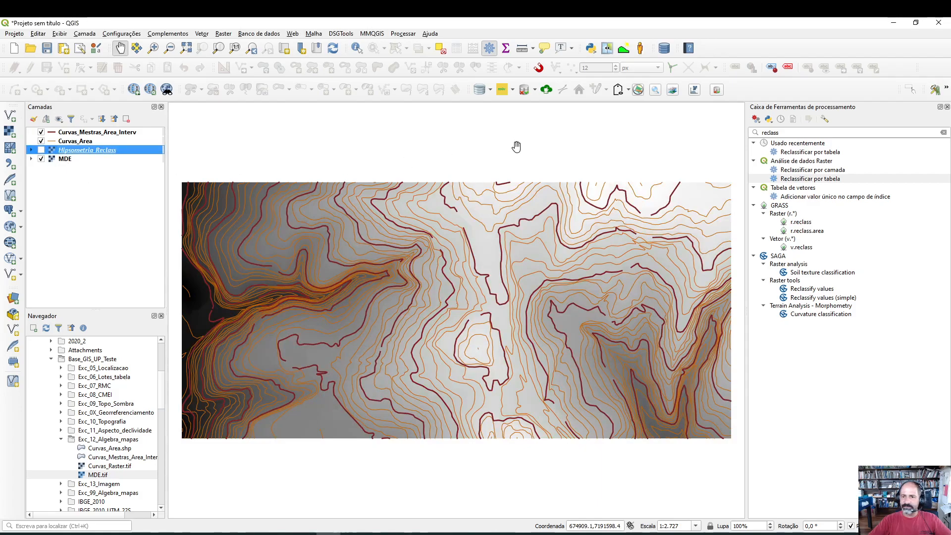
pyautogui.click(220, 35)
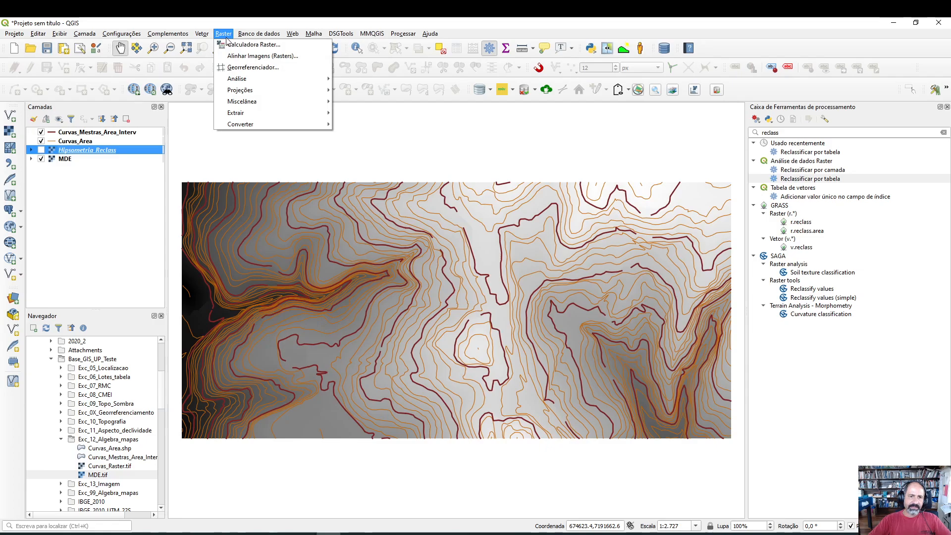
pyautogui.moveTo(255, 79)
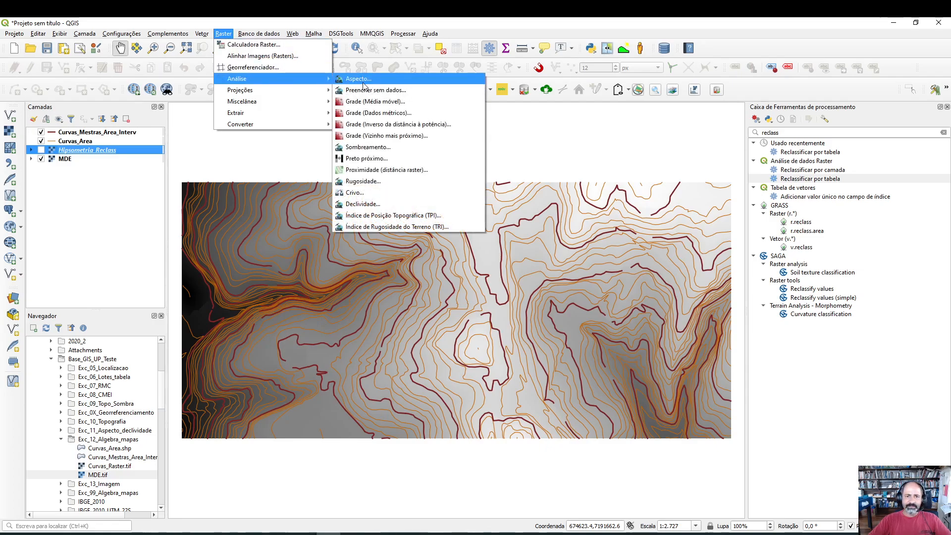
pyautogui.press('ctrl')
pyautogui.press('ctrl')
pyautogui.press('ctrl')
pyautogui.press('ctrl')
pyautogui.press('ctrl')
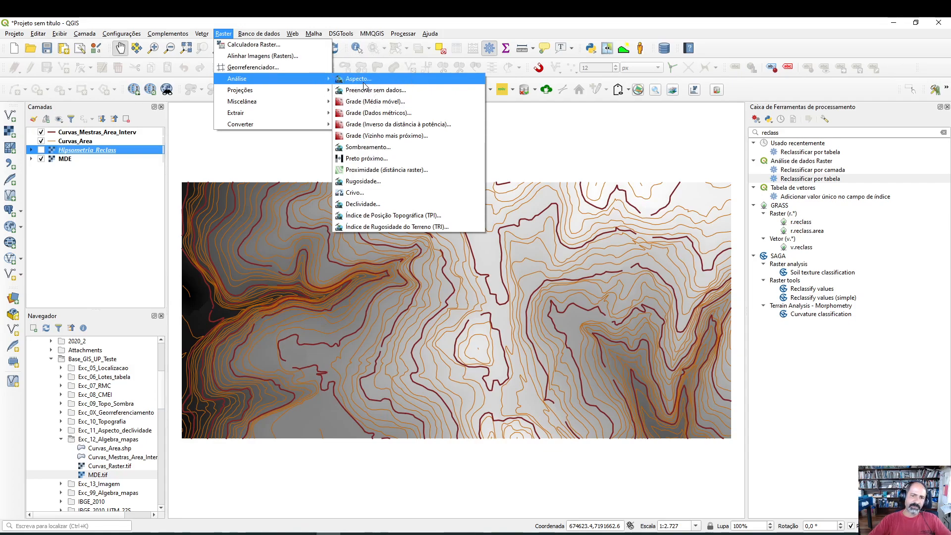
pyautogui.click(363, 83)
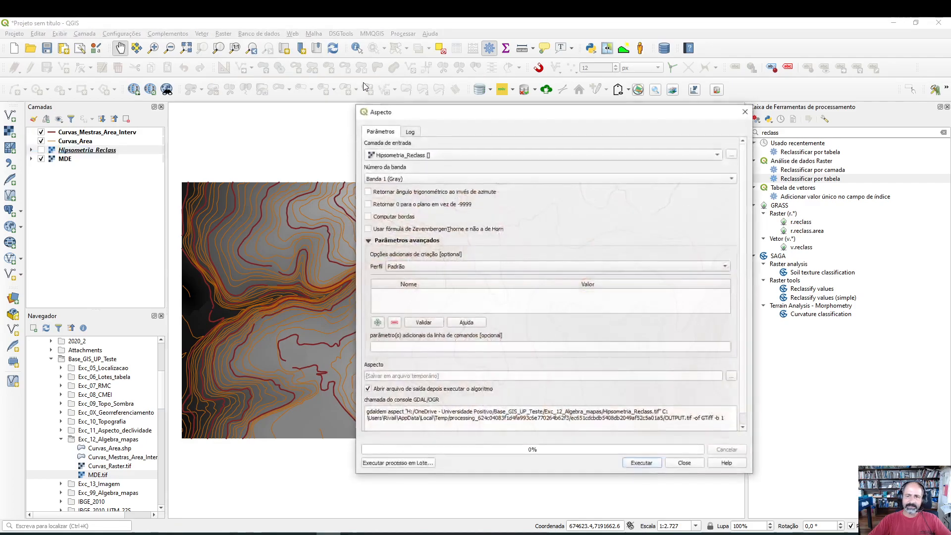
pyautogui.click(446, 155)
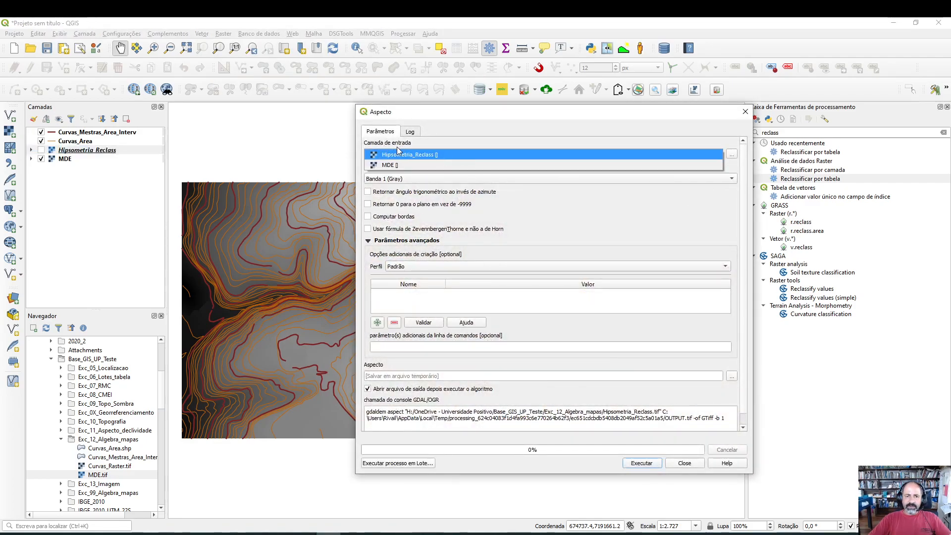
pyautogui.click(403, 165)
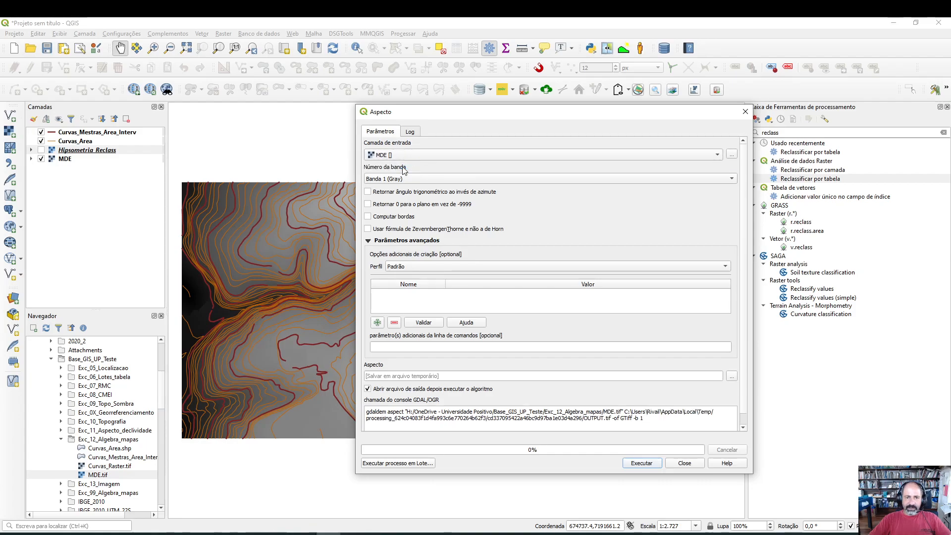
pyautogui.click(415, 156)
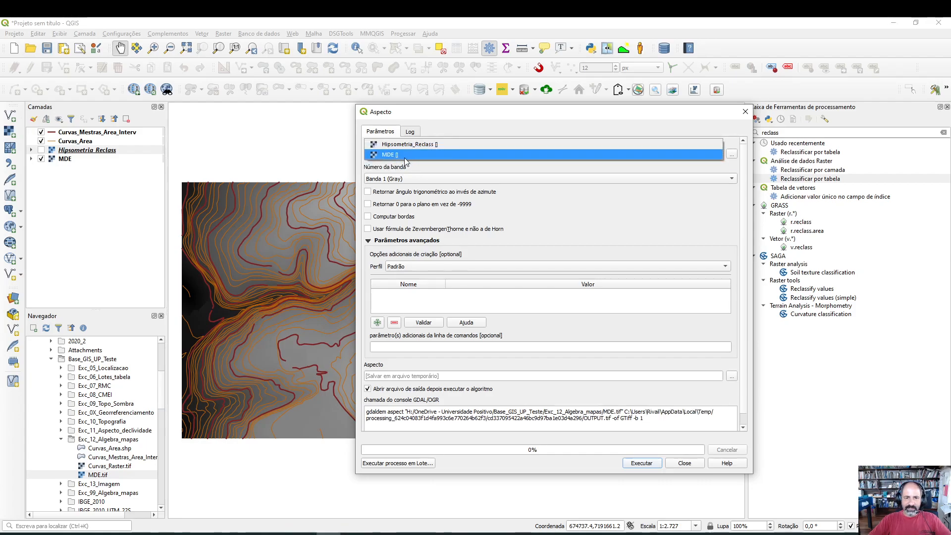
pyautogui.click(404, 157)
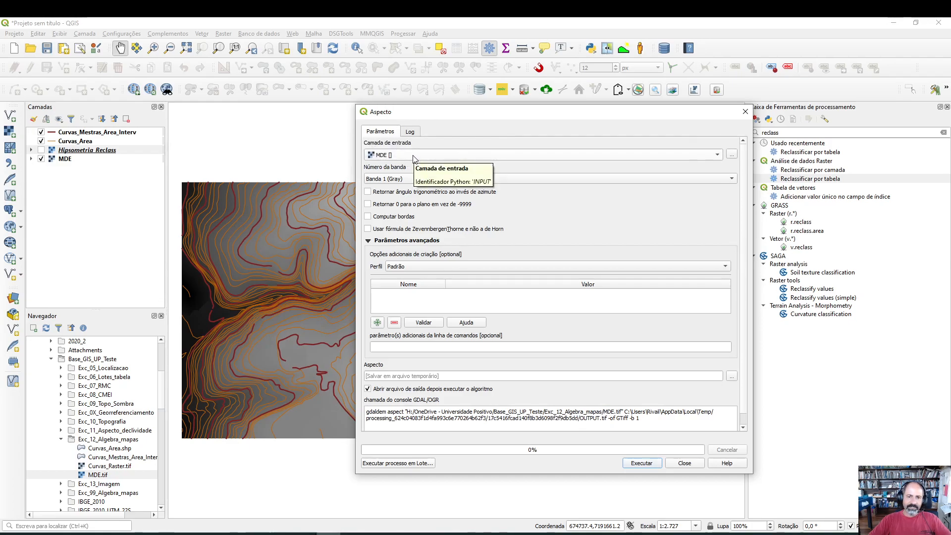
pyautogui.click(414, 156)
pyautogui.click(415, 160)
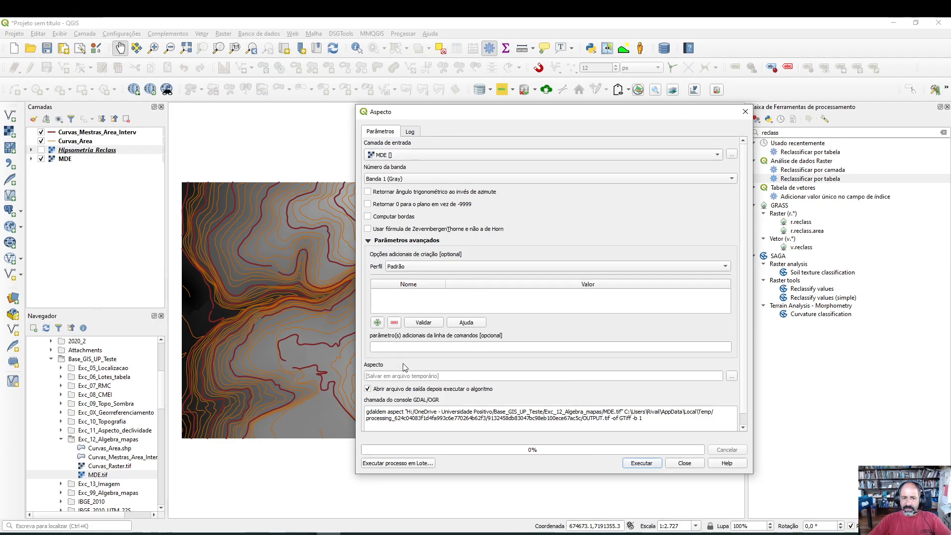
# Step: Save the aspect output as Exp_Vertentes in the Exc_12_Algebra_mapas folder and run the analysis
pyautogui.click(732, 377)
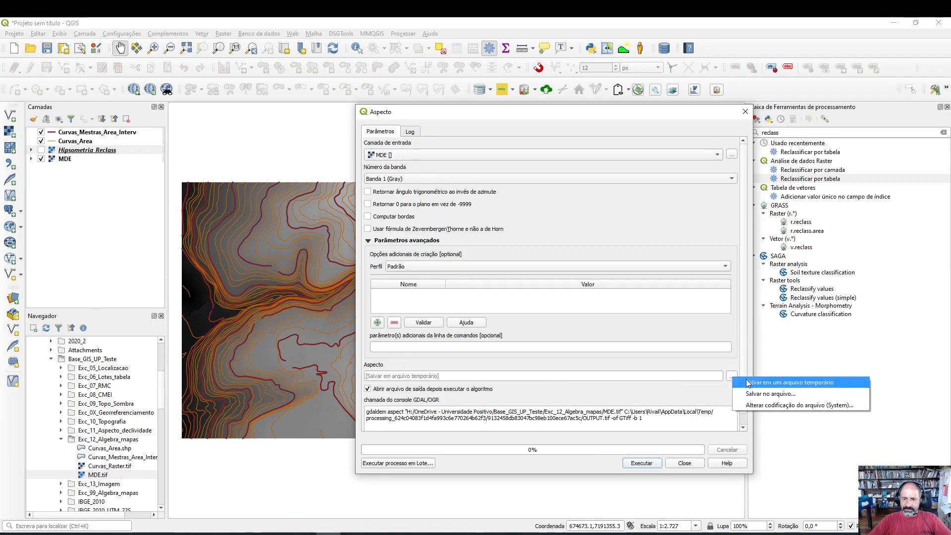
pyautogui.click(737, 391)
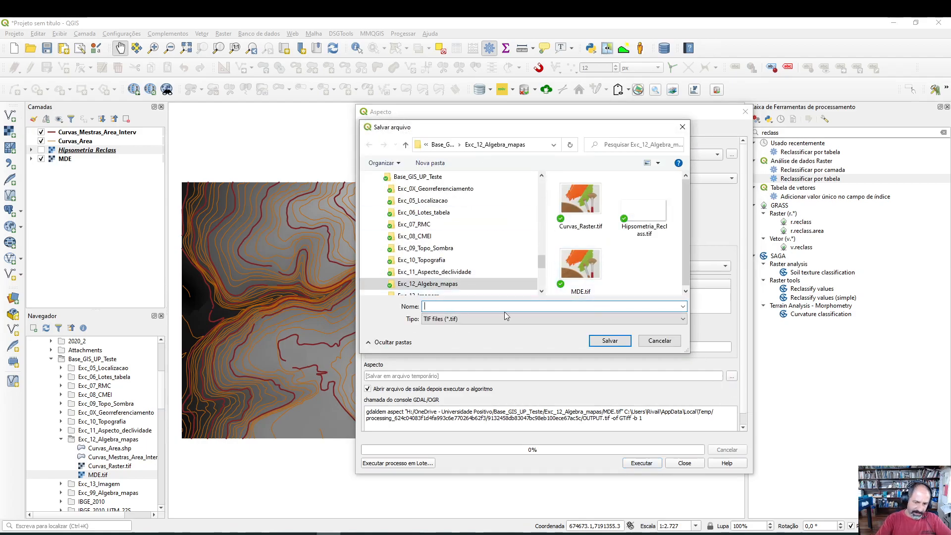
pyautogui.write('Exp_Vertentes')
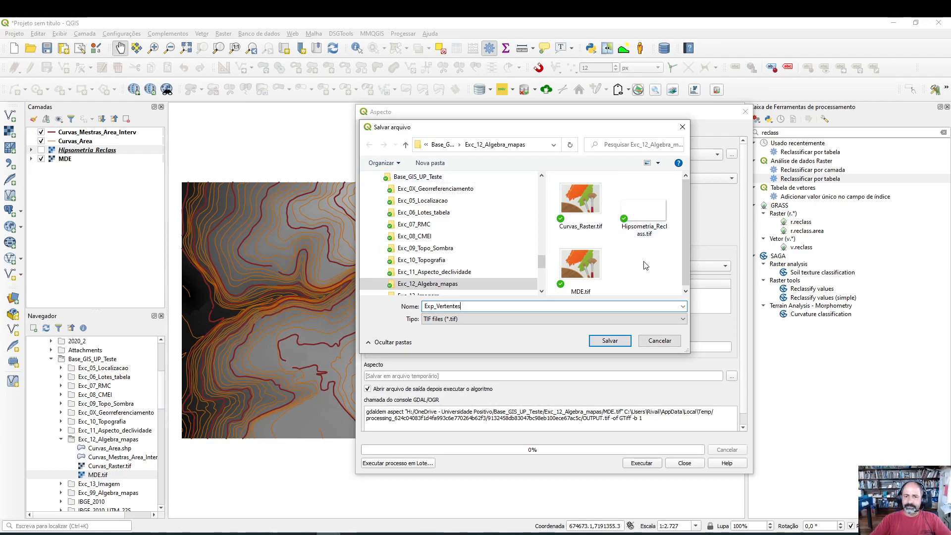
pyautogui.click(607, 342)
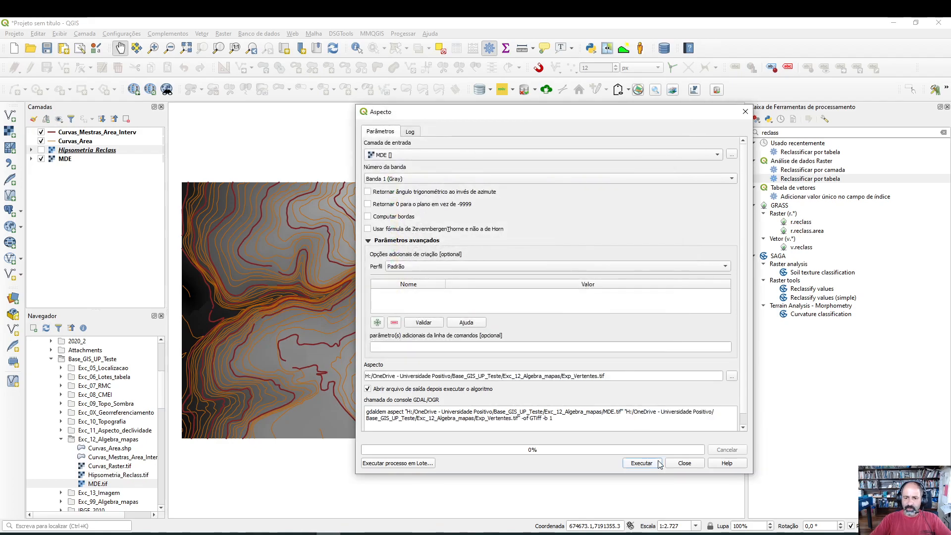
pyautogui.click(641, 465)
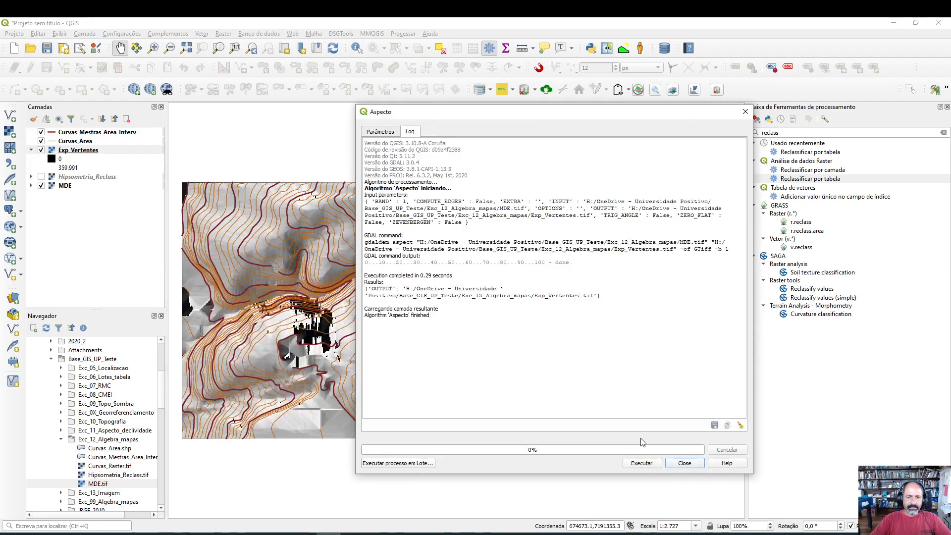
# Step: Close the Aspecto dialog and open Reclassificar por tabela with Exp_Vertentes as the raster layer
pyautogui.click(687, 464)
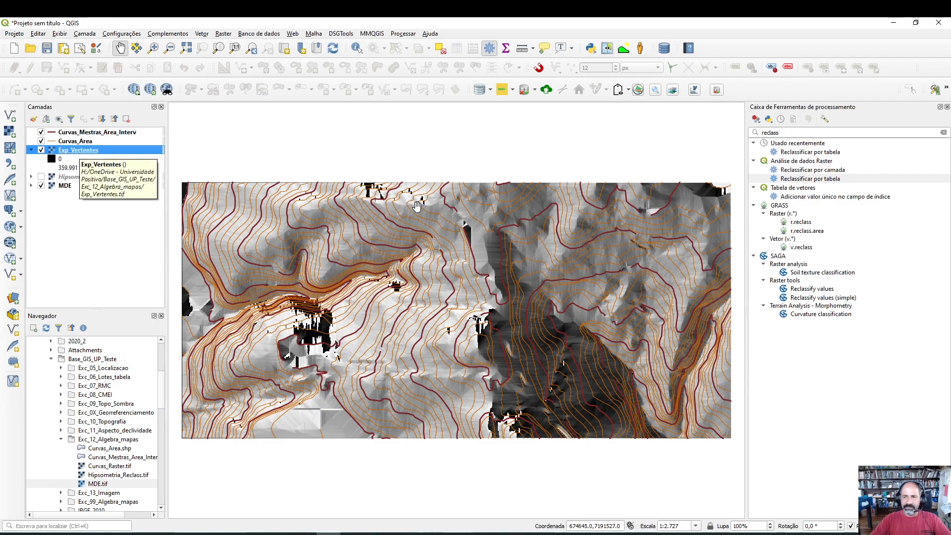
pyautogui.doubleClick(820, 181)
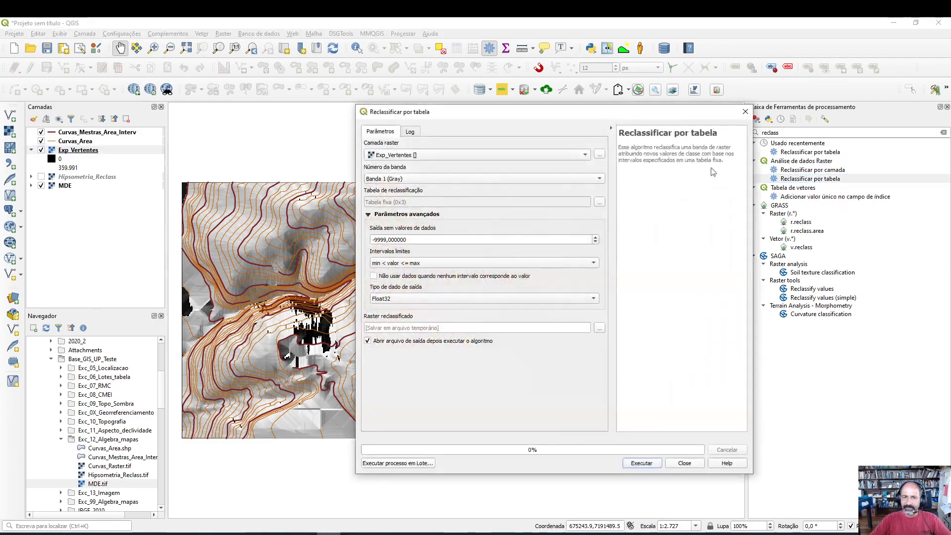
pyautogui.click(448, 158)
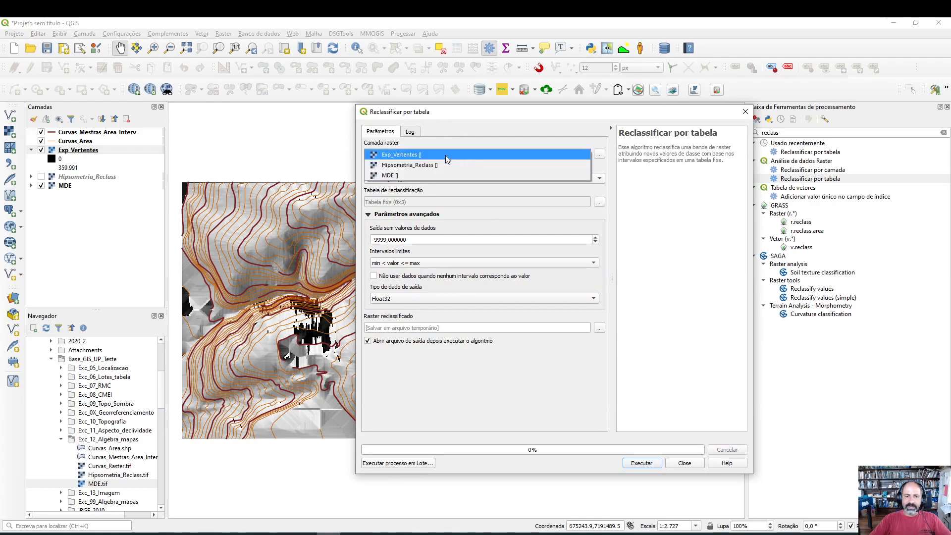
pyautogui.click(411, 156)
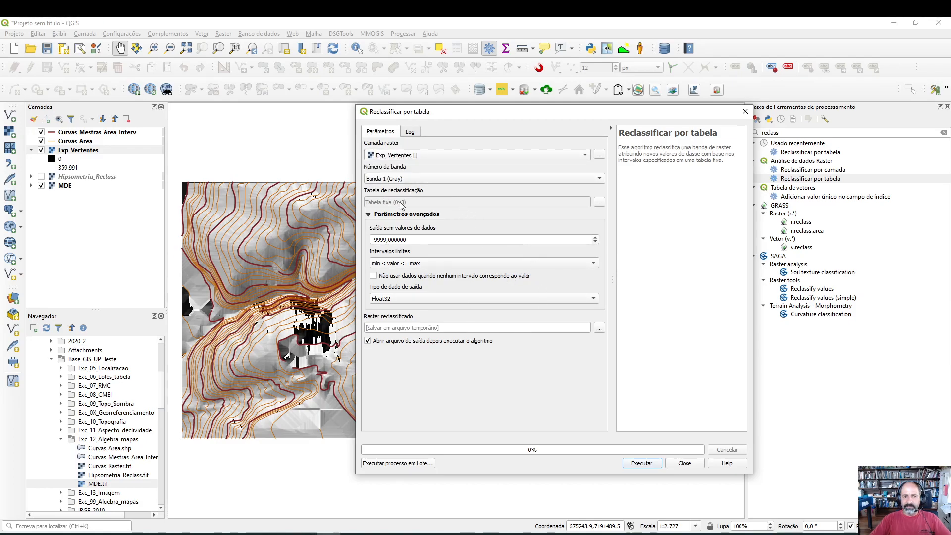
# Step: Add a first row to the reclassification table, check the aspect class ranges on the PowerPoint slide, and return to QGIS
pyautogui.click(599, 204)
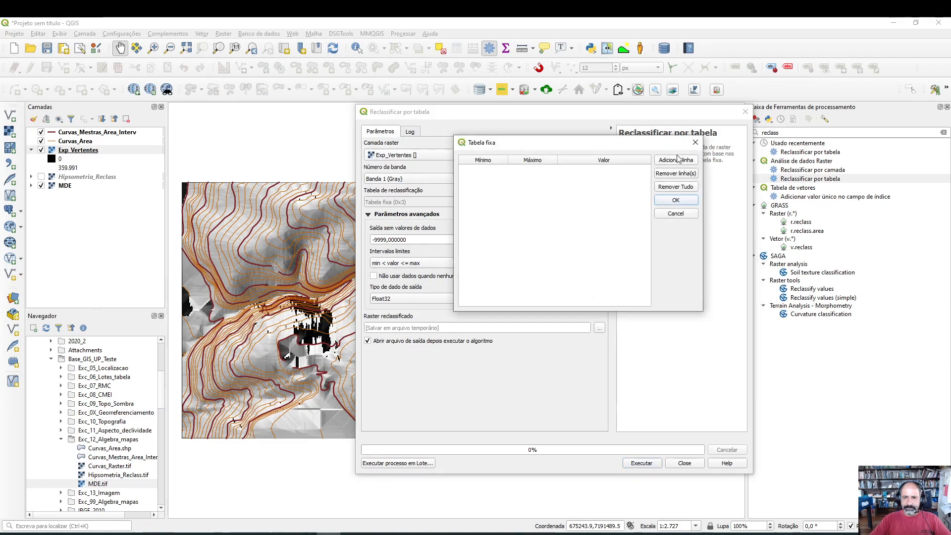
pyautogui.click(670, 161)
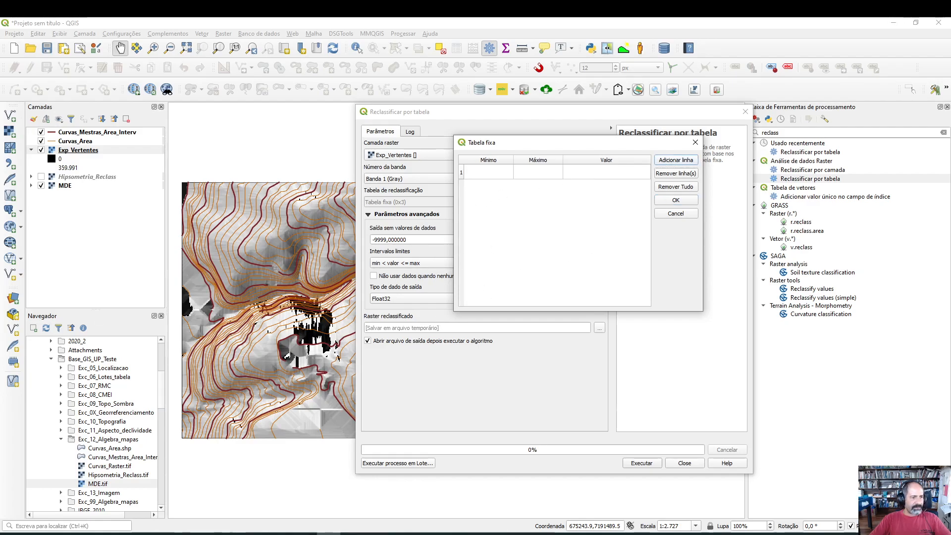
pyautogui.click(364, 533)
pyautogui.moveTo(366, 92); pyautogui.dragTo(564, 65)
pyautogui.click(660, 66)
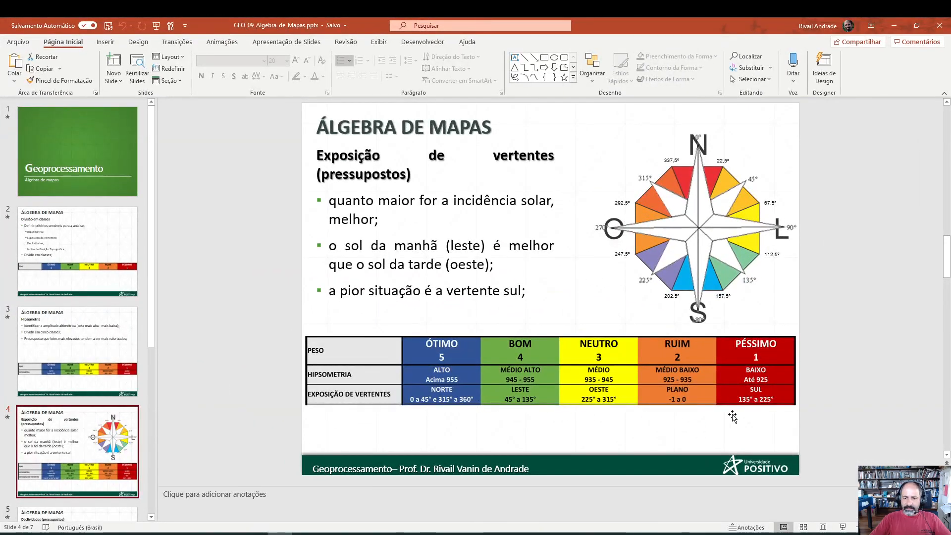
pyautogui.click(896, 27)
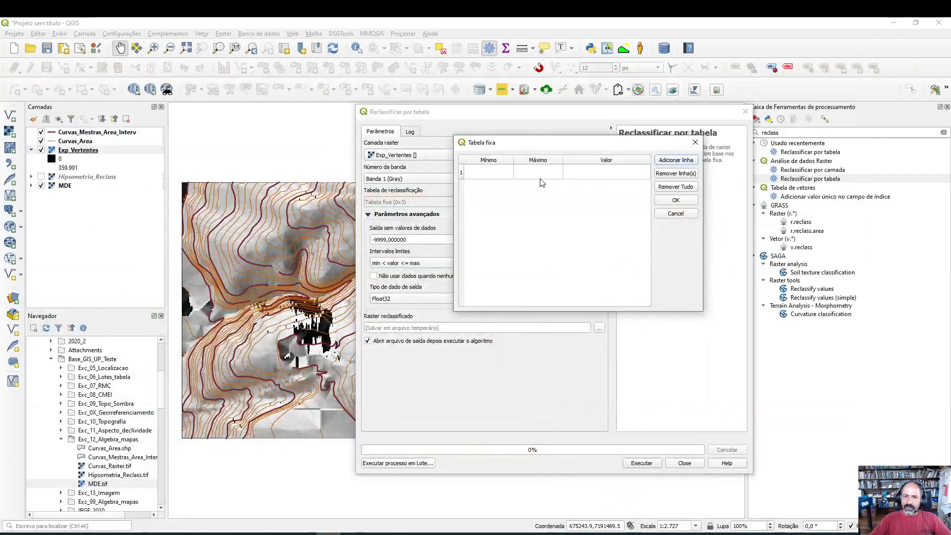
# Step: Fill the first row with minimum -1, maximum 0 and value 2, consulting the weight for flat terrain on the PowerPoint slide
pyautogui.doubleClick(498, 172)
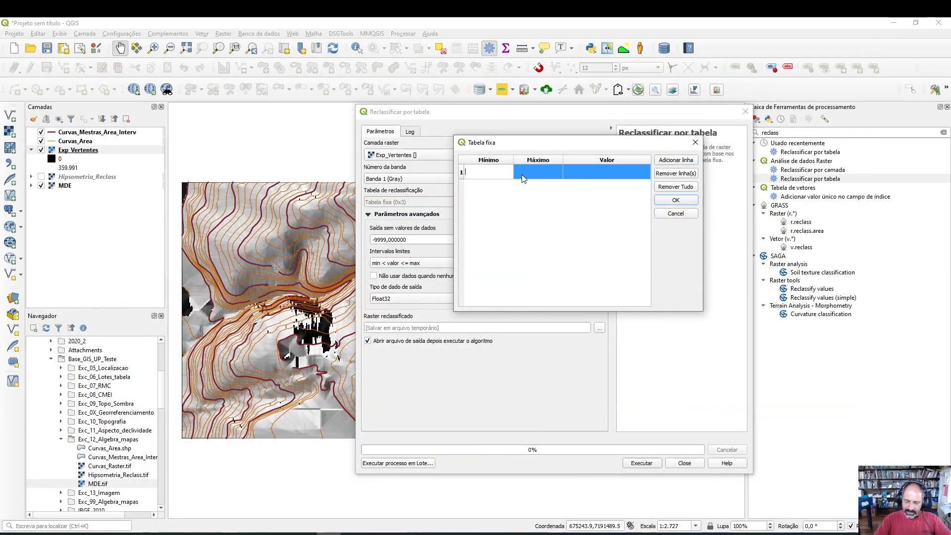
pyautogui.write('-1')
pyautogui.doubleClick(520, 176)
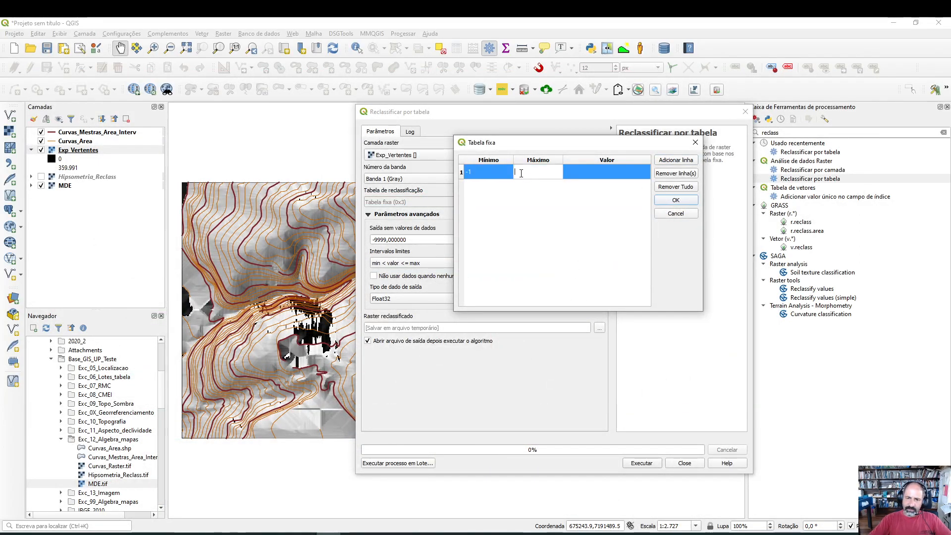
pyautogui.doubleClick(607, 173)
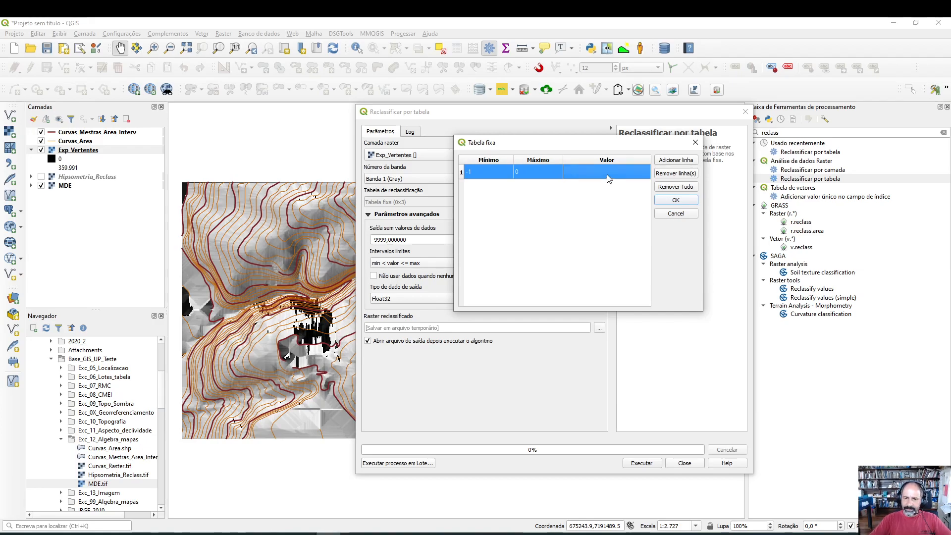
pyautogui.hotkey('alt', 'Tab')
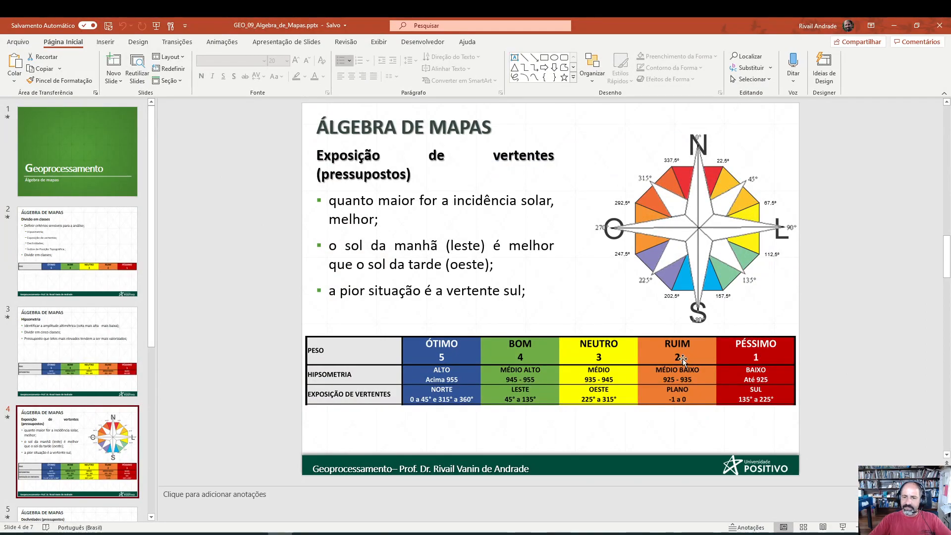
pyautogui.click(894, 26)
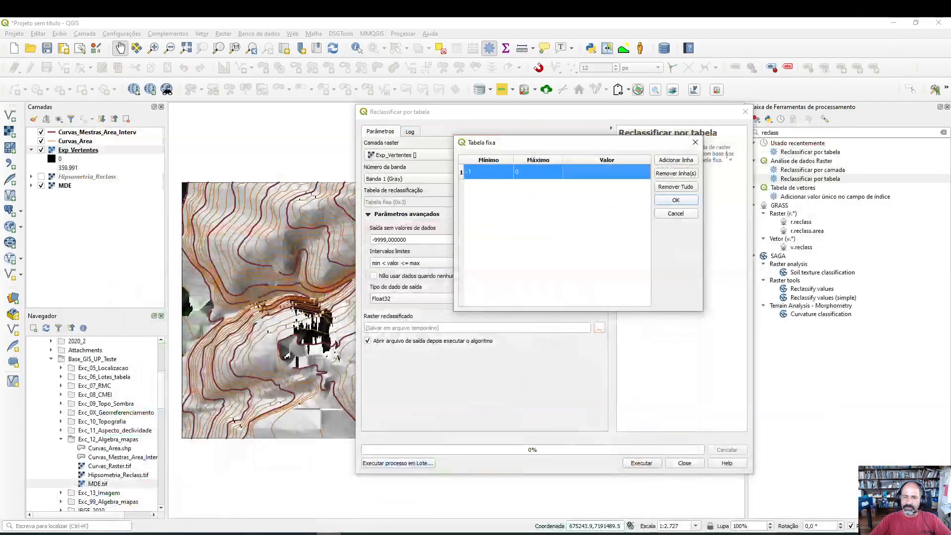
pyautogui.write('2')
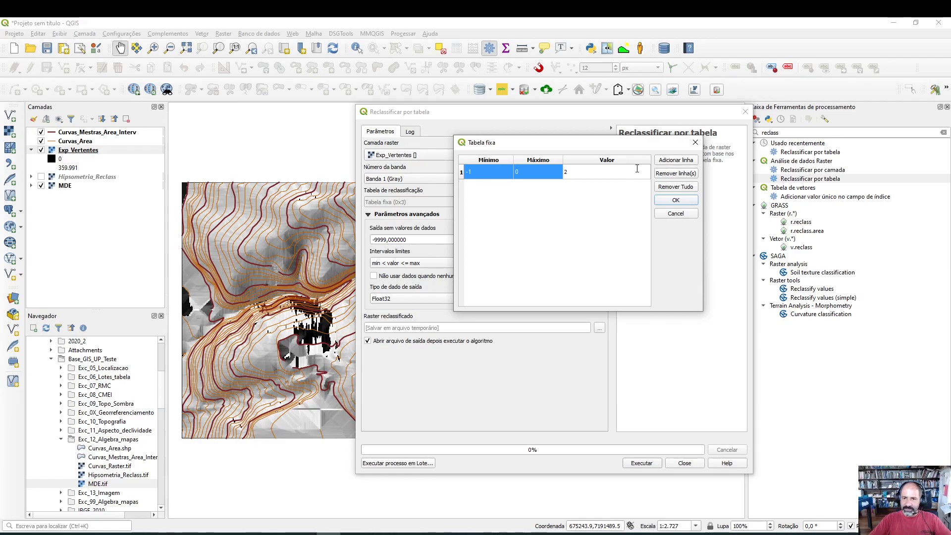
# Step: Add a second class from 0 to 45 with value 5, then check the next aspect range on the PowerPoint slide and return to QGIS
pyautogui.click(687, 164)
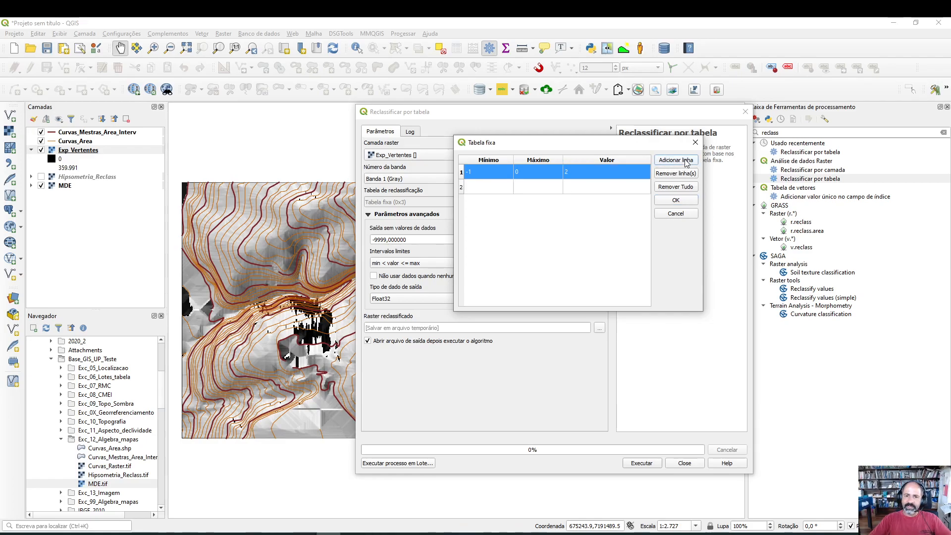
pyautogui.click(489, 193)
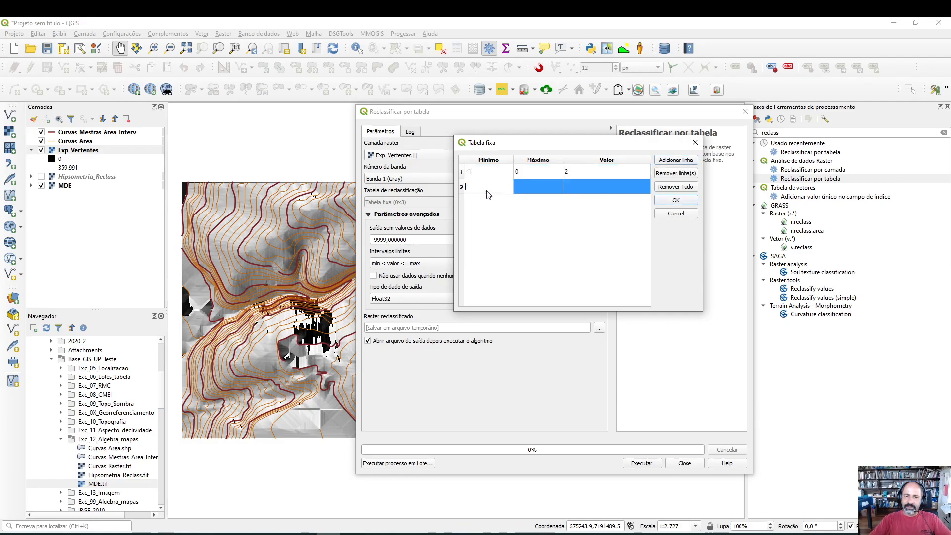
pyautogui.click(528, 184)
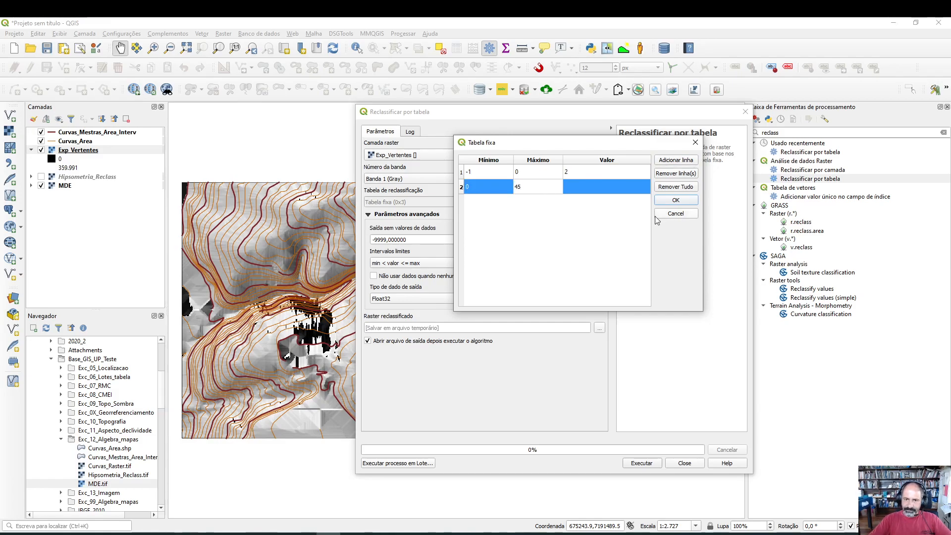
pyautogui.click(586, 190)
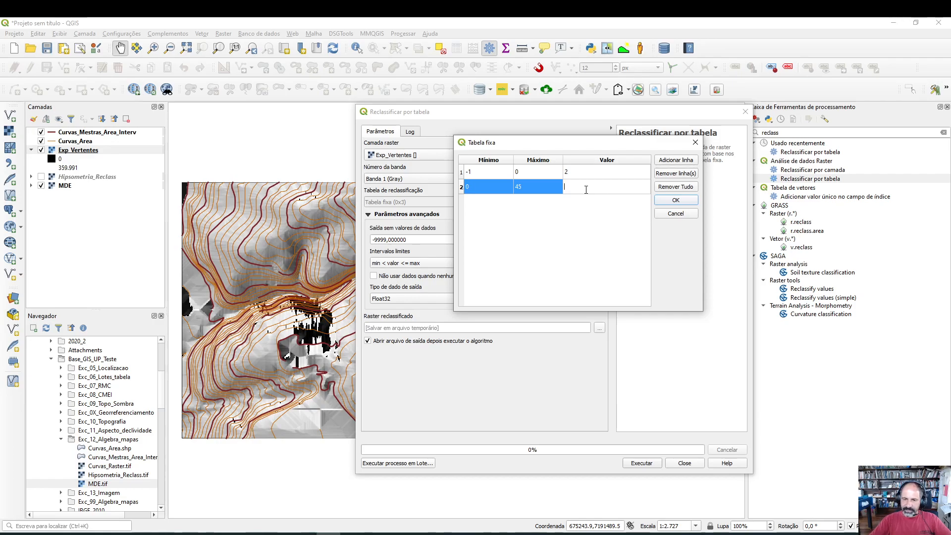
pyautogui.write('5')
pyautogui.click(568, 232)
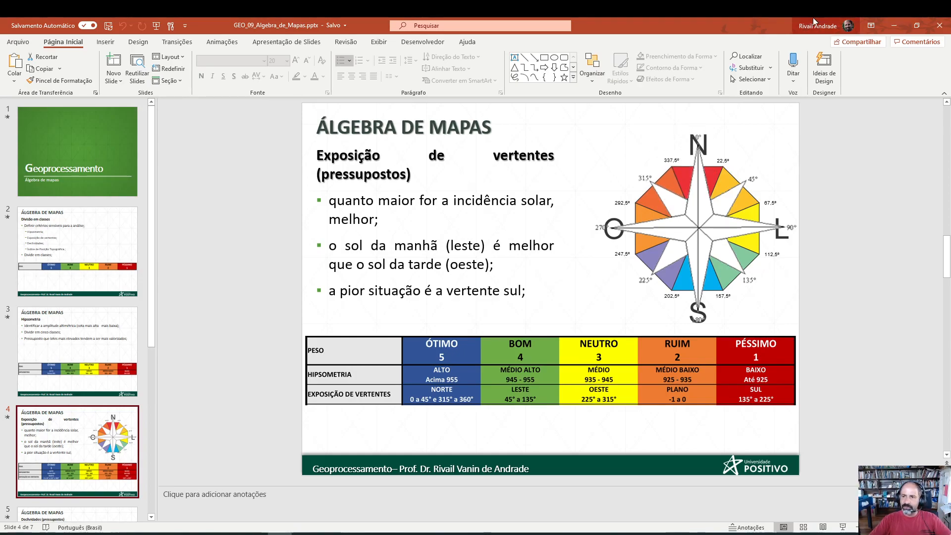
pyautogui.click(894, 26)
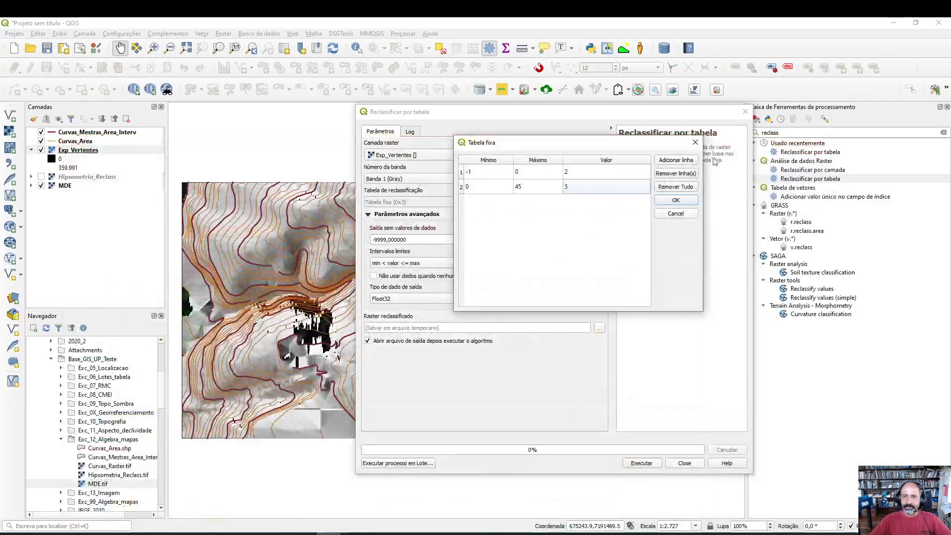
# Step: Add a third class to the reclassification table with minimum 45, maximum 135 and value 4
pyautogui.click(678, 163)
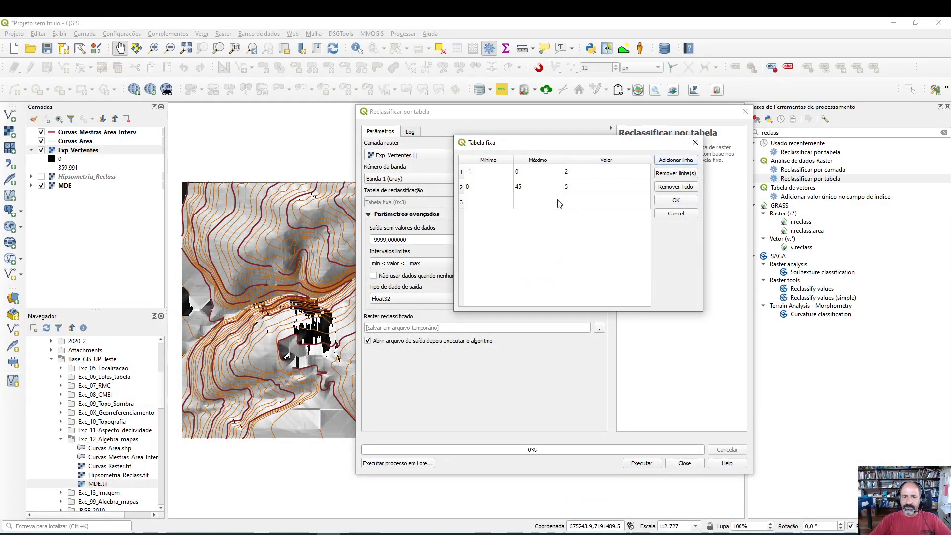
pyautogui.doubleClick(491, 202)
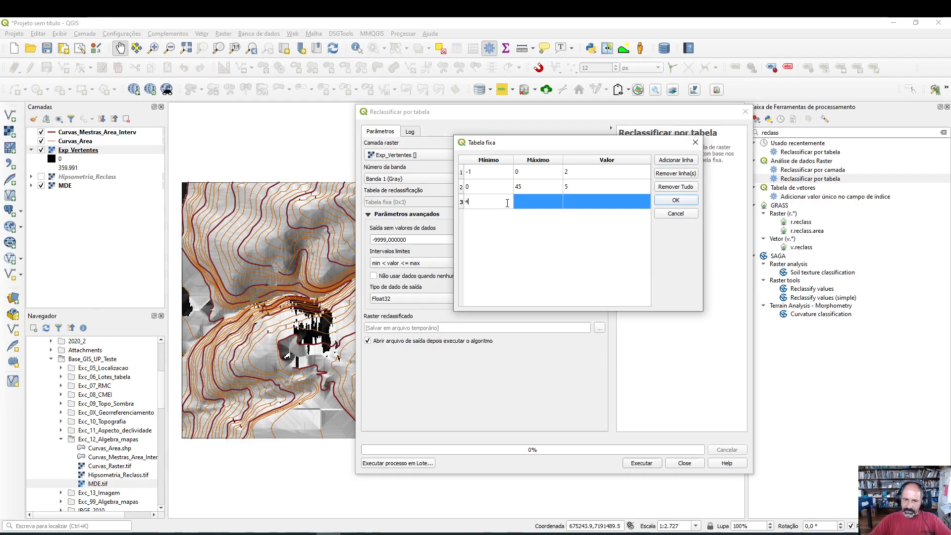
pyautogui.click(537, 198)
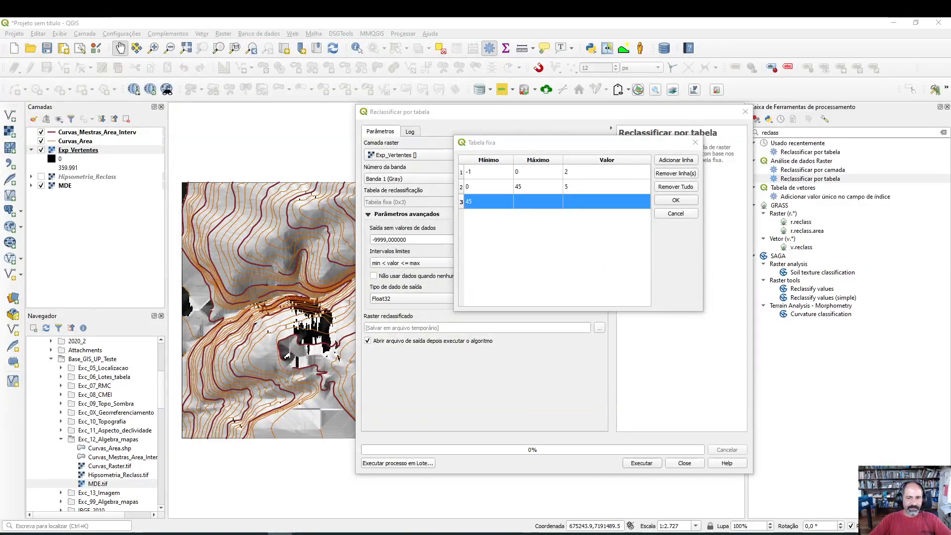
pyautogui.click(528, 205)
pyautogui.write('135')
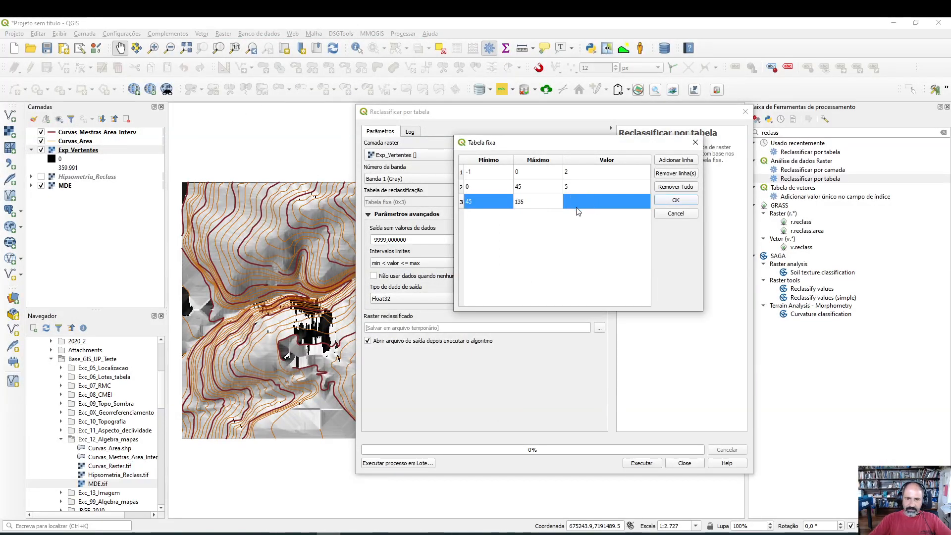
pyautogui.press('Return')
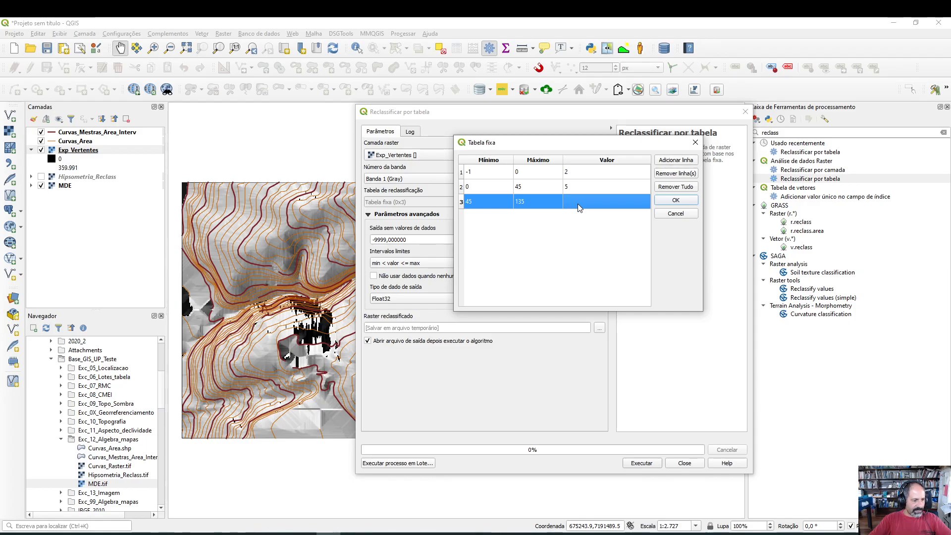
pyautogui.click(578, 204)
pyautogui.write('4')
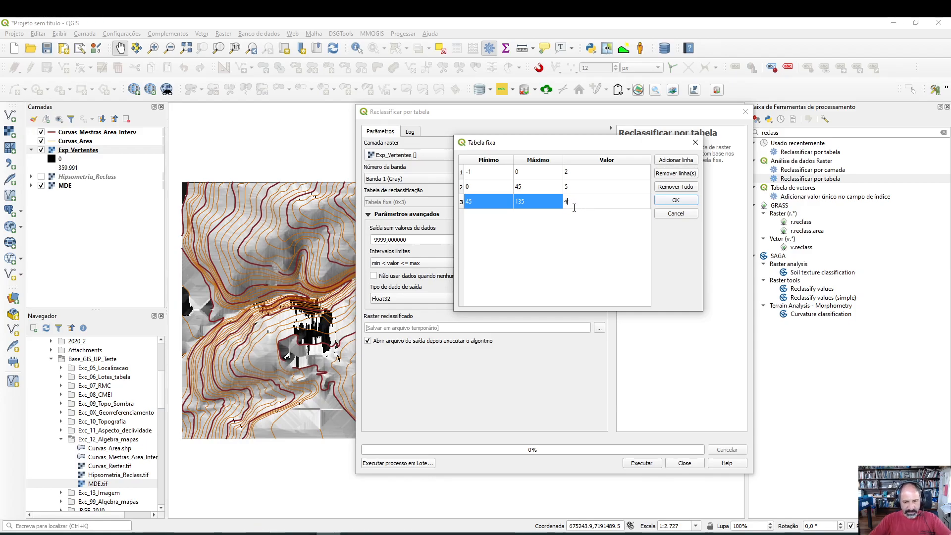
pyautogui.click(589, 236)
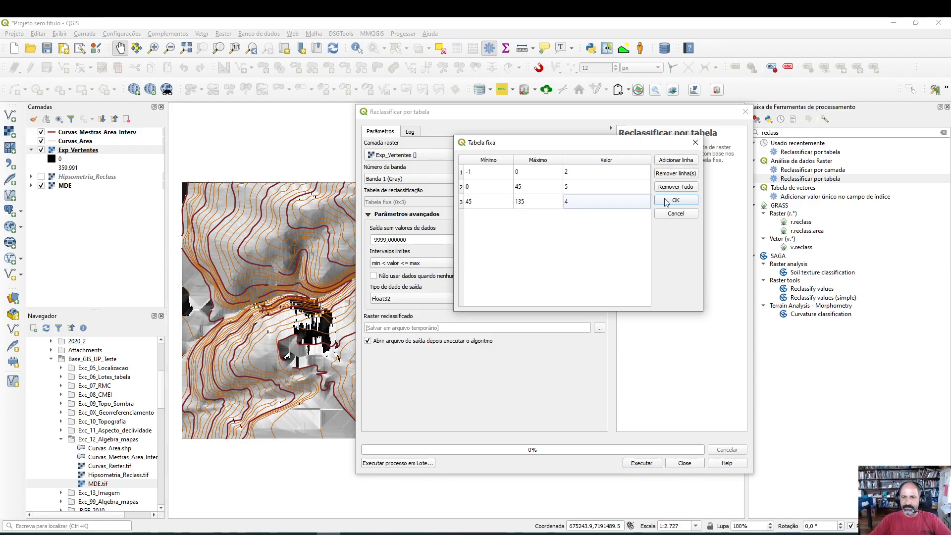
# Step: Add a fourth class to the reclassification table with minimum 135, maximum 225 and value 1
pyautogui.click(683, 161)
pyautogui.click(487, 217)
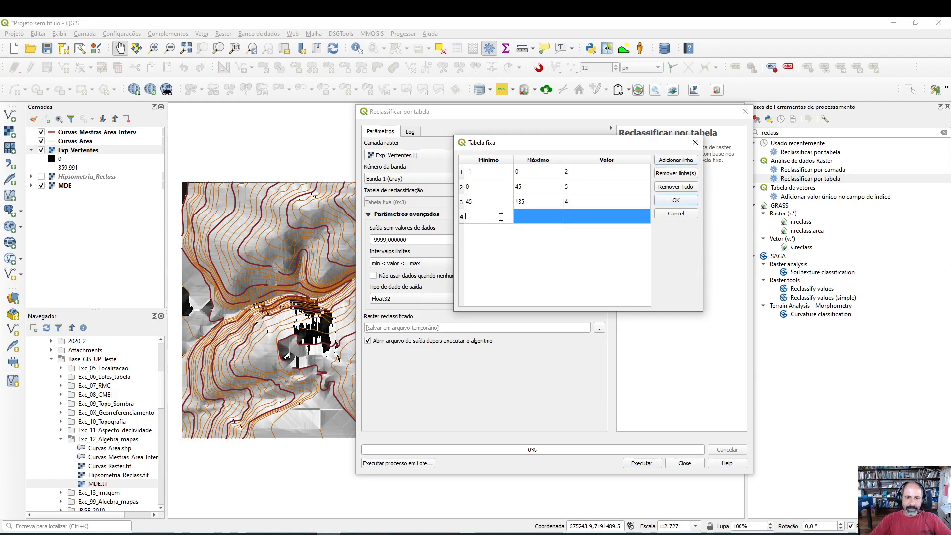
pyautogui.click(504, 216)
pyautogui.write('135')
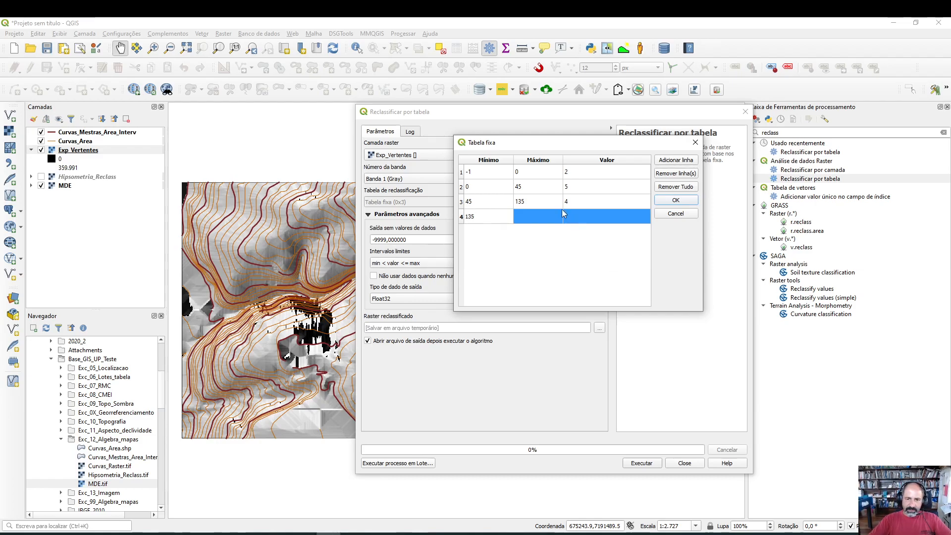
pyautogui.click(531, 217)
pyautogui.click(531, 216)
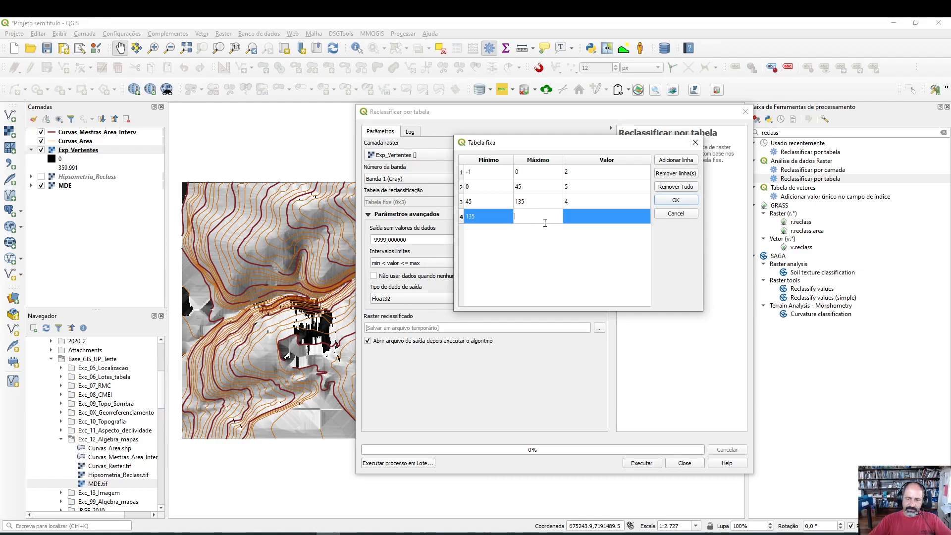
pyautogui.write('225')
pyautogui.click(584, 219)
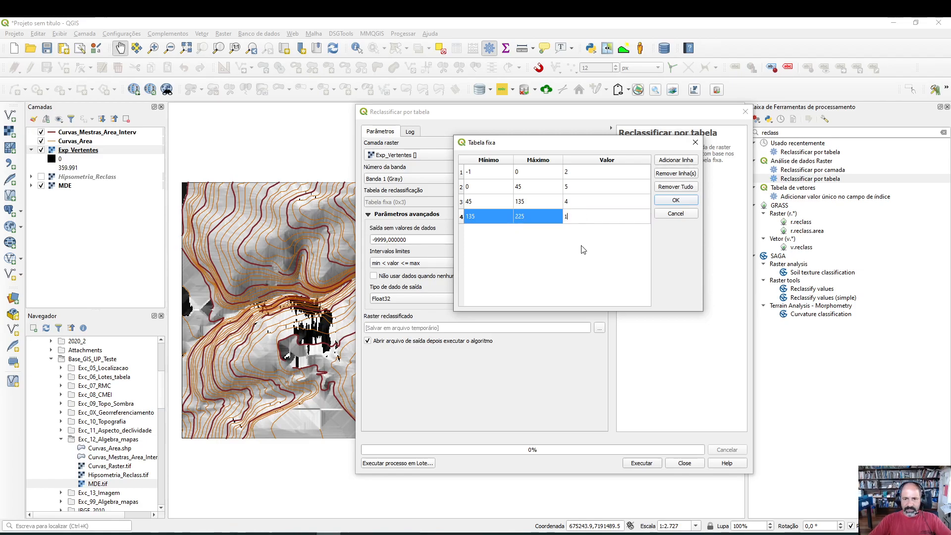
pyautogui.click(567, 253)
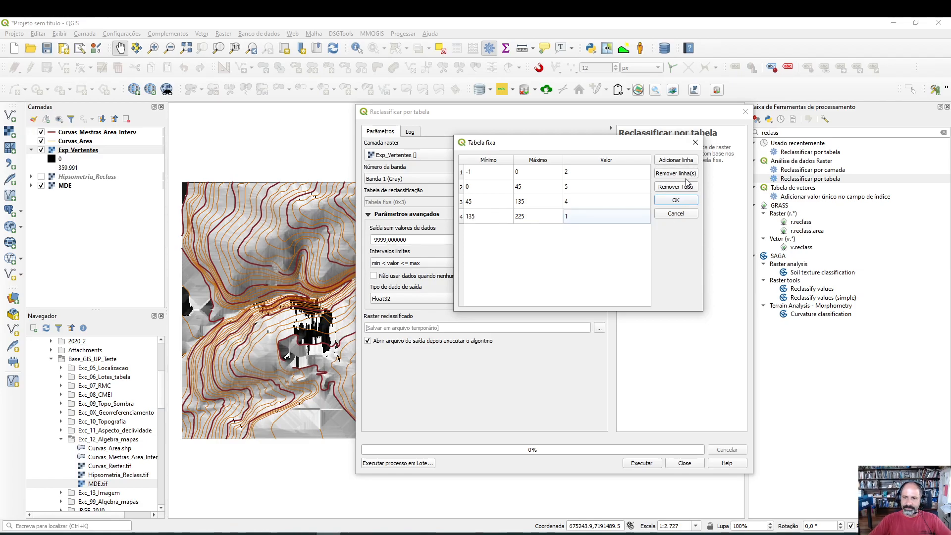
# Step: Add a fifth class to the reclassification table with minimum 225, maximum 315 and value 3
pyautogui.click(676, 160)
pyautogui.click(490, 230)
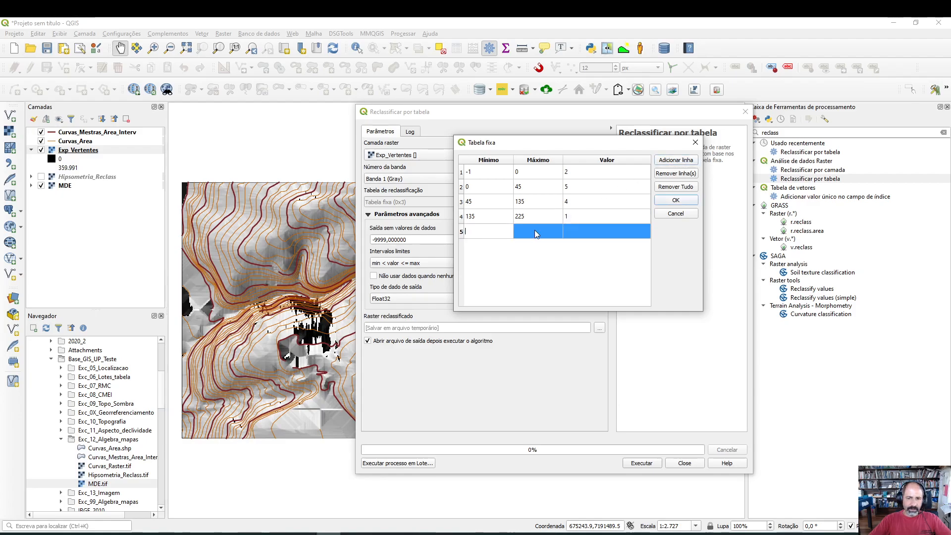
pyautogui.write('225')
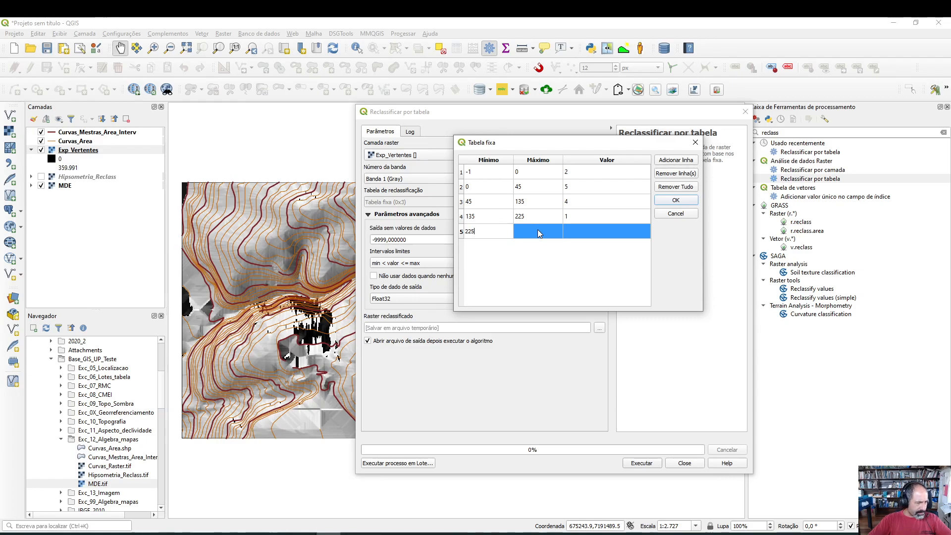
pyautogui.doubleClick(539, 231)
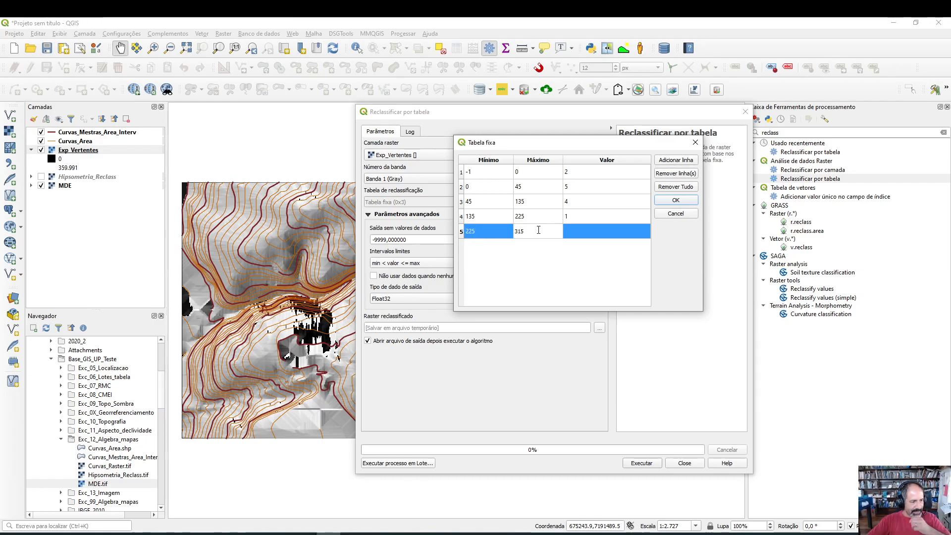
pyautogui.click(586, 228)
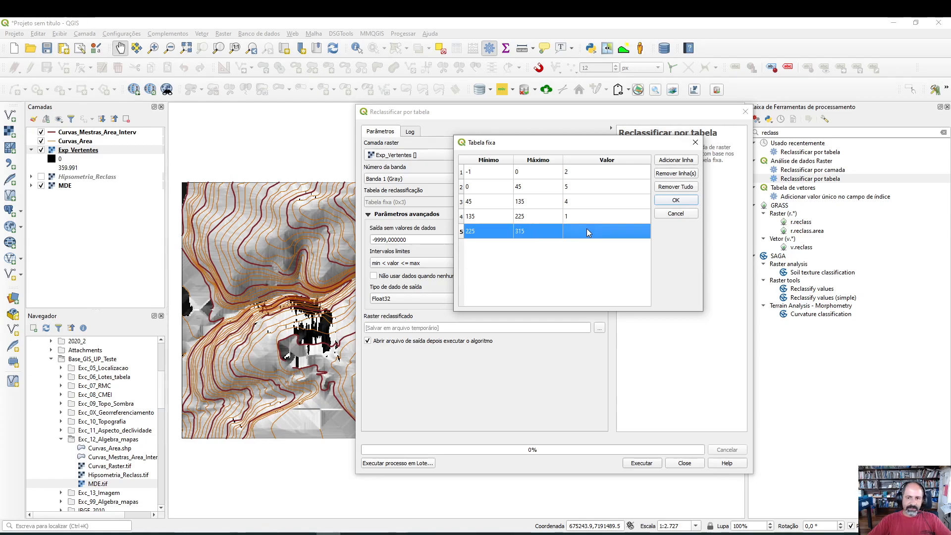
pyautogui.doubleClick(586, 228)
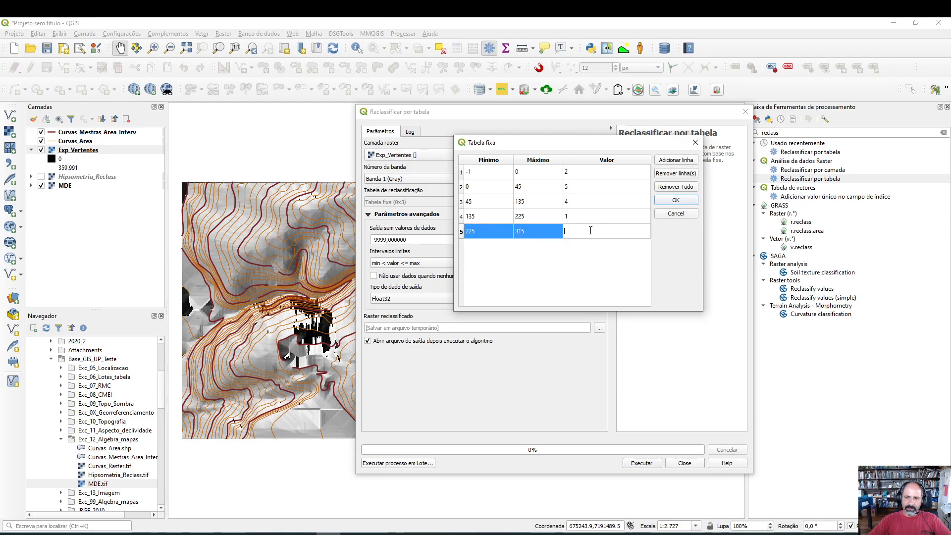
pyautogui.click(586, 257)
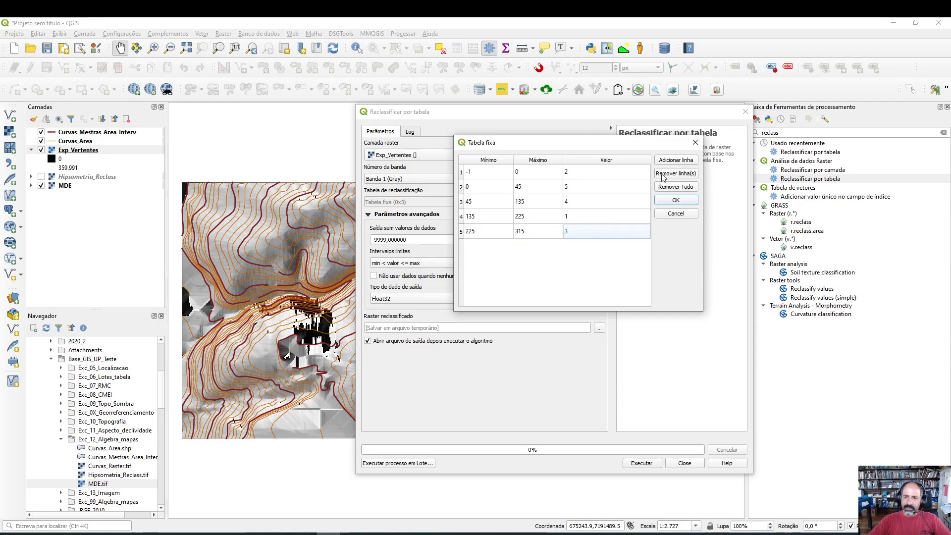
# Step: Add a sixth class with minimum 315, maximum 360 and value 5, and accept the reclassification table
pyautogui.click(690, 161)
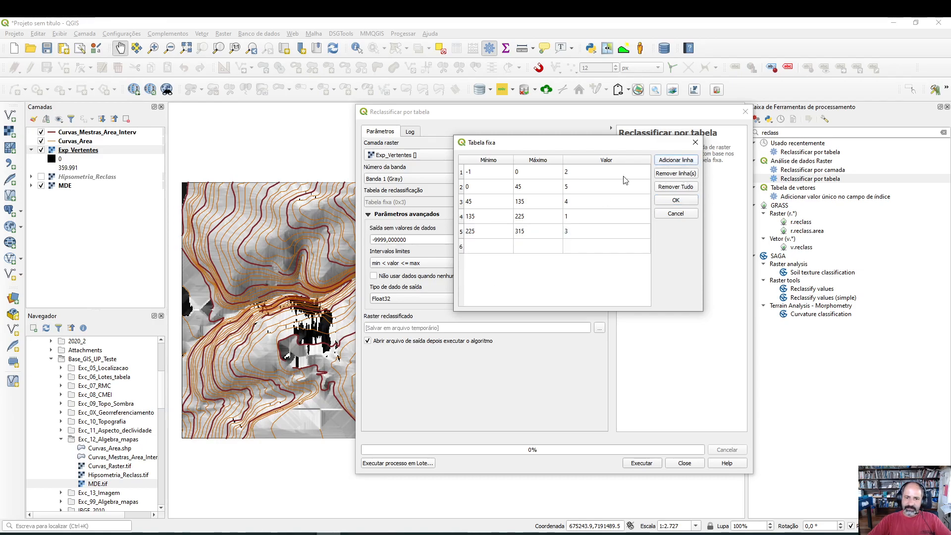
pyautogui.doubleClick(504, 248)
pyautogui.write('315')
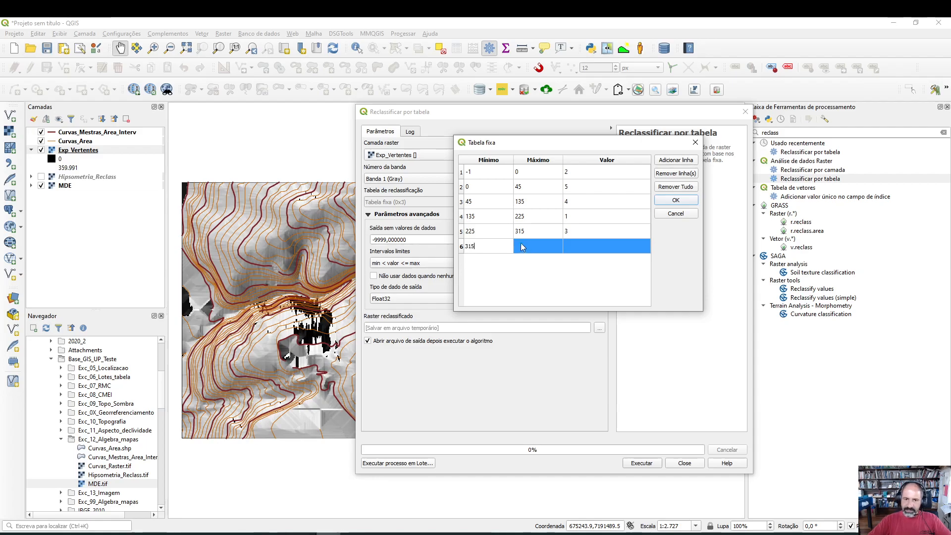
pyautogui.press('Tab')
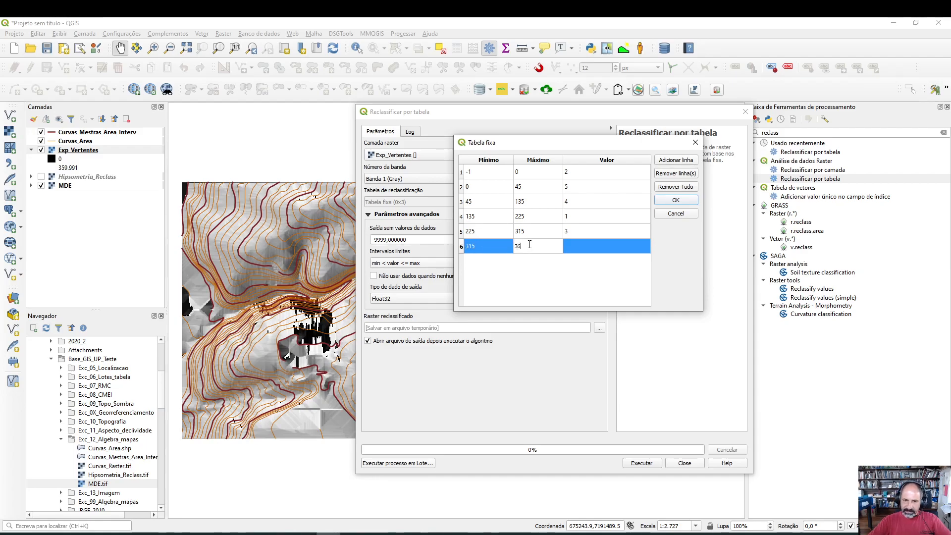
pyautogui.doubleClick(585, 247)
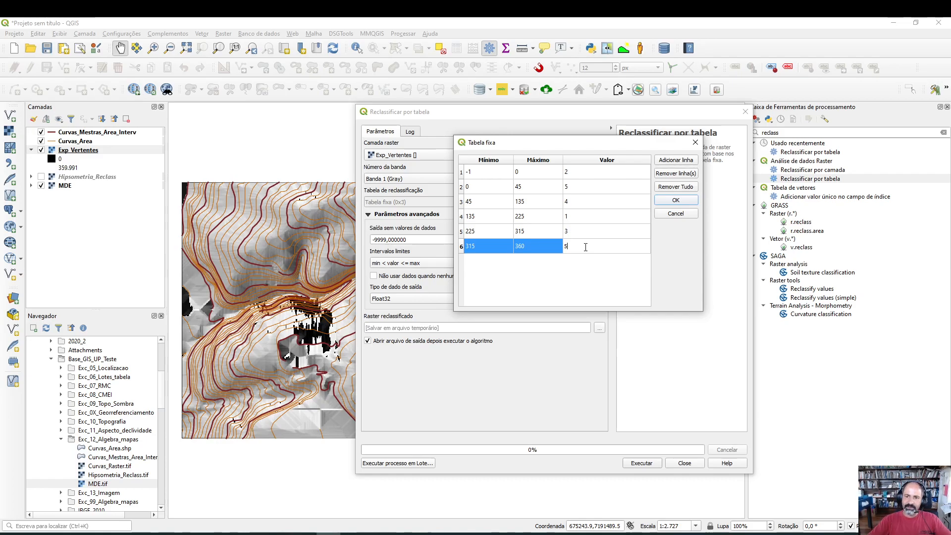
pyautogui.click(676, 200)
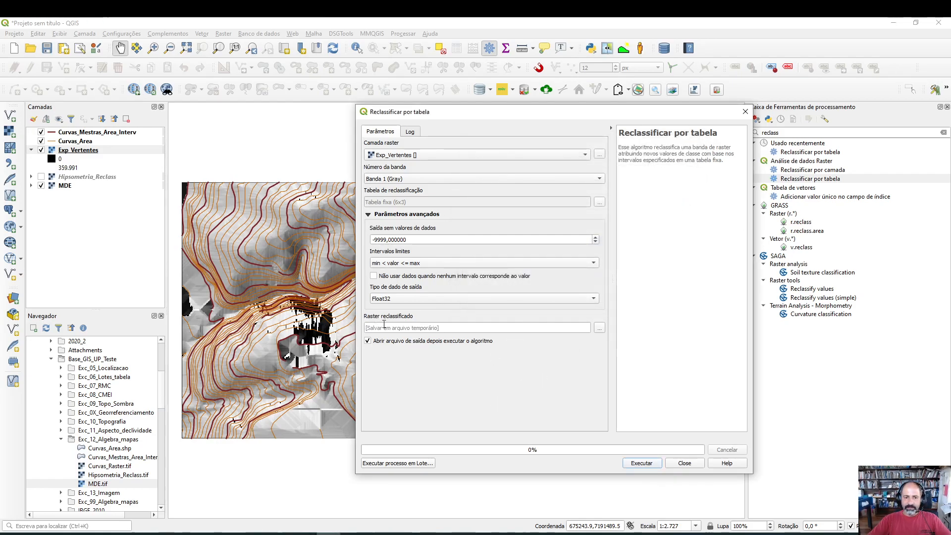
pyautogui.click(599, 328)
pyautogui.click(640, 357)
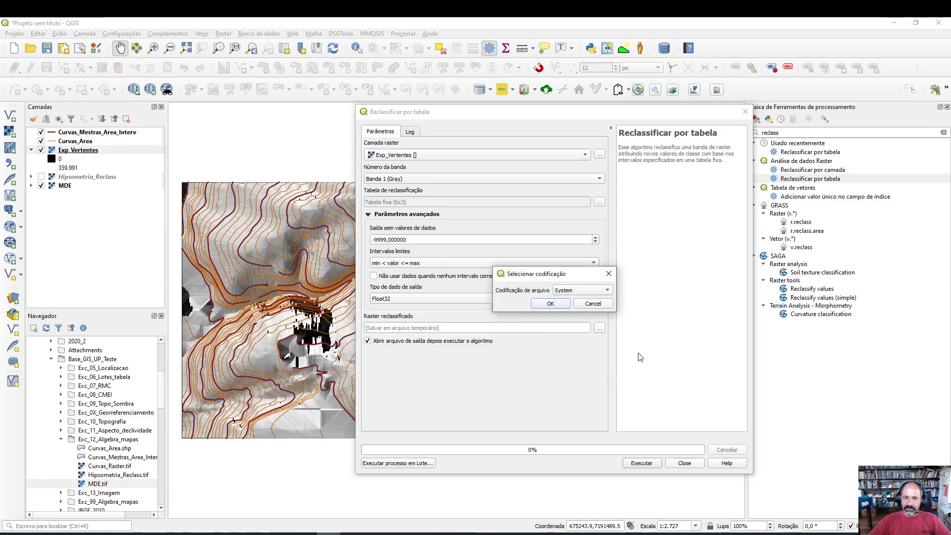
pyautogui.click(592, 303)
# Step: Set the output file to Exp_Vertentes_Reclass.tif in the Exc_12_Algebra_mapas folder, run the reclassification and close the tool
pyautogui.click(599, 328)
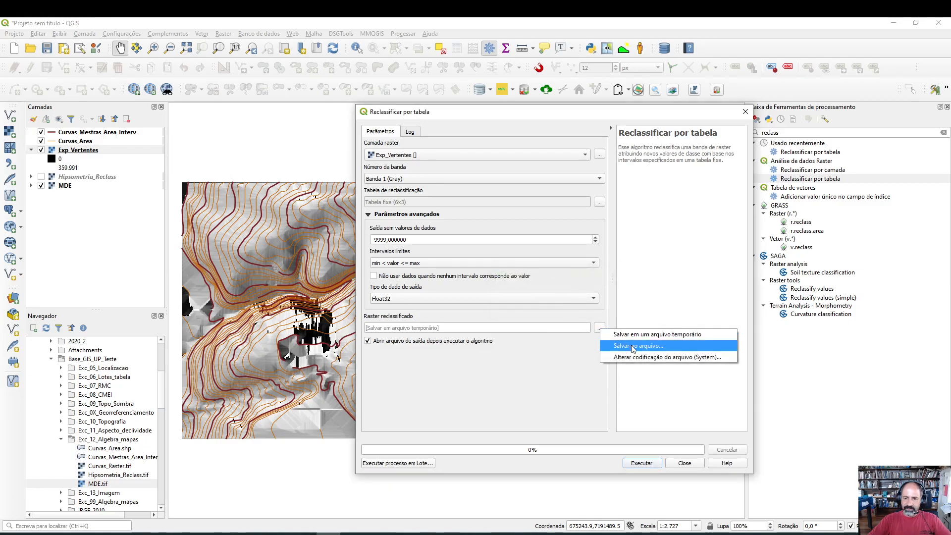
pyautogui.click(649, 350)
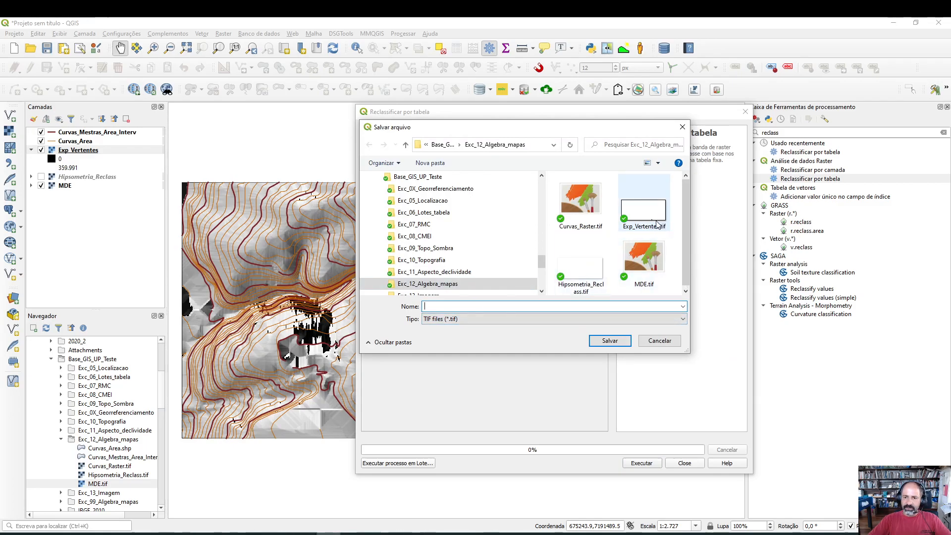
pyautogui.click(643, 210)
pyautogui.click(462, 306)
pyautogui.click(462, 306)
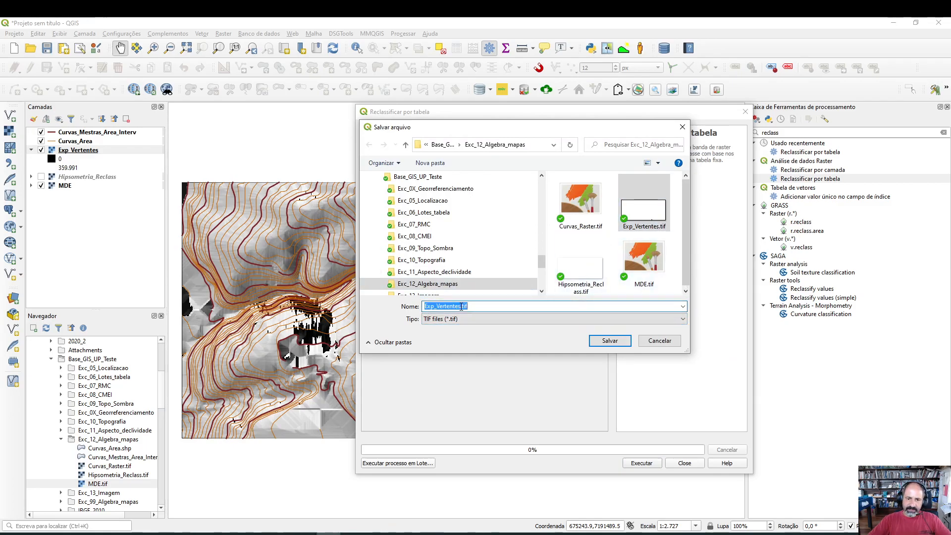
pyautogui.click(462, 307)
pyautogui.write('_Reclas')
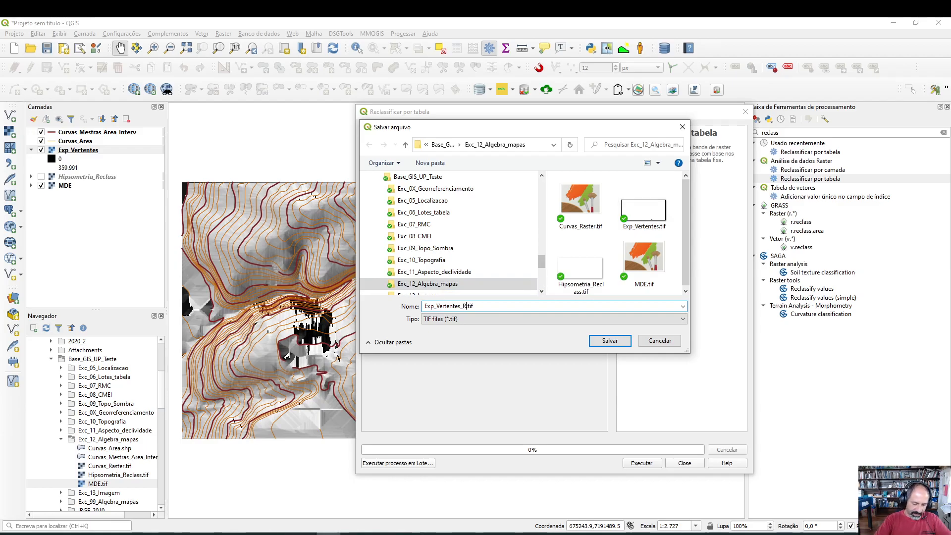
pyautogui.write('s')
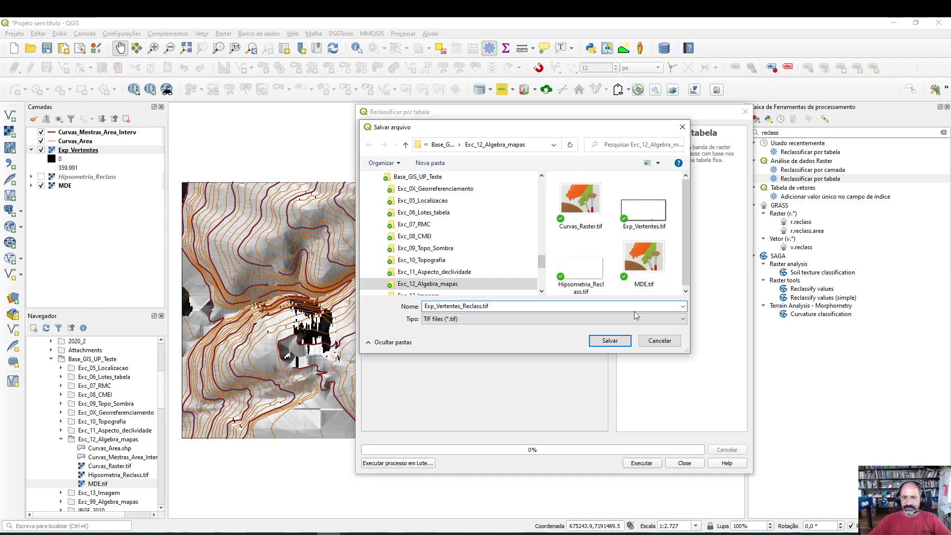
pyautogui.click(609, 341)
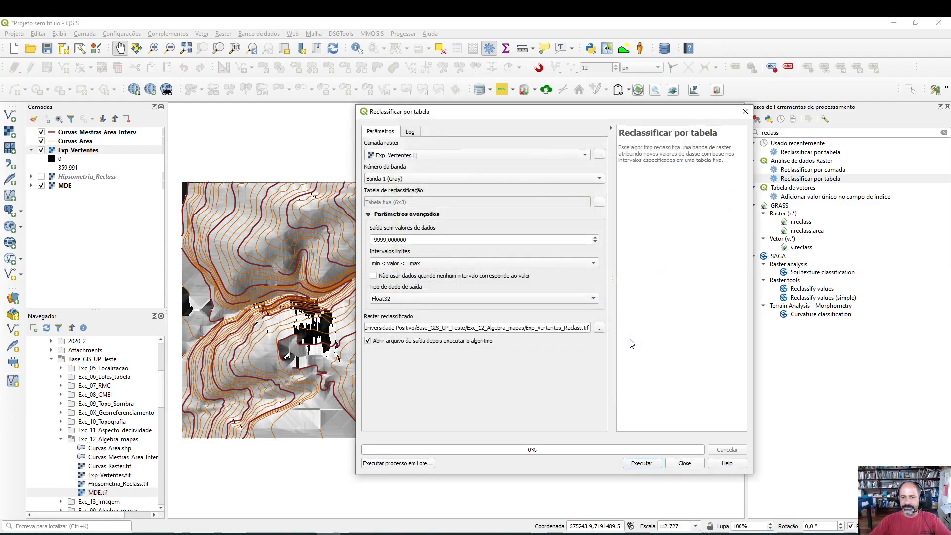
pyautogui.click(646, 466)
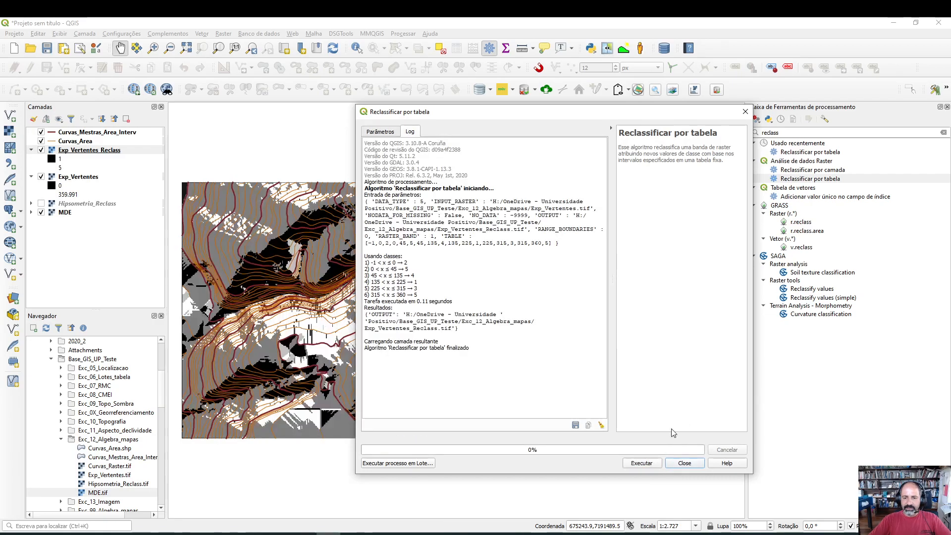
pyautogui.click(684, 463)
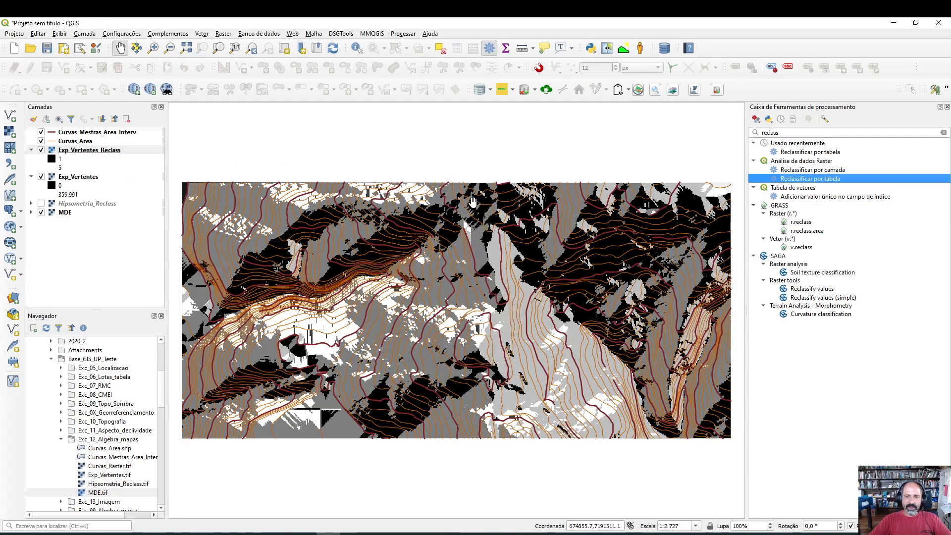
# Step: Render the Exp_Vertentes_Reclass layer as single-band pseudocolor (Banda simples falsa-cor) with linear interpolation, and hide the layer on the map
pyautogui.rightClick(87, 152)
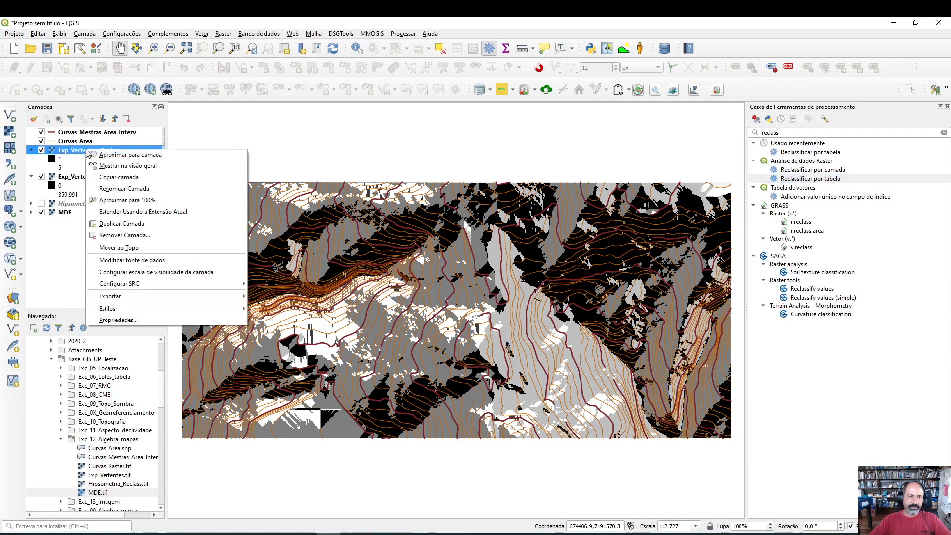
pyautogui.click(167, 320)
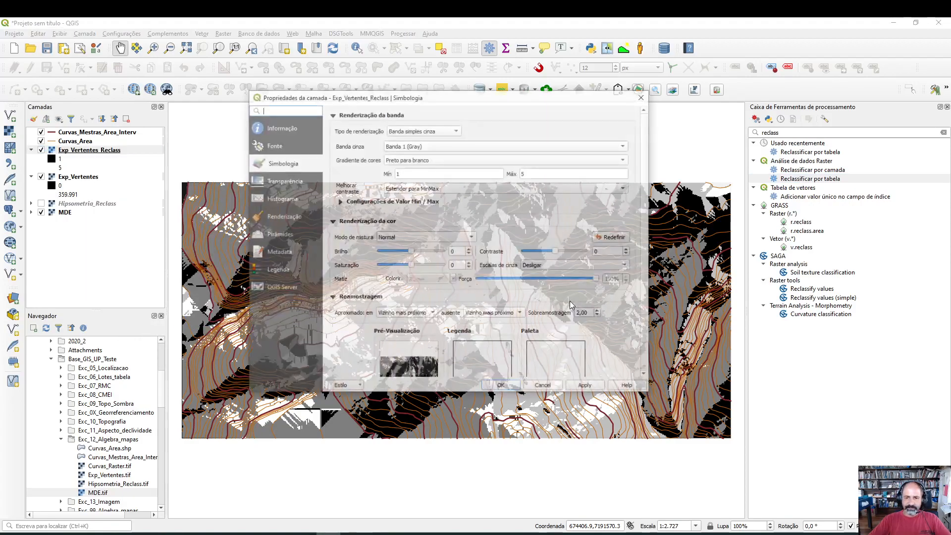
pyautogui.click(432, 134)
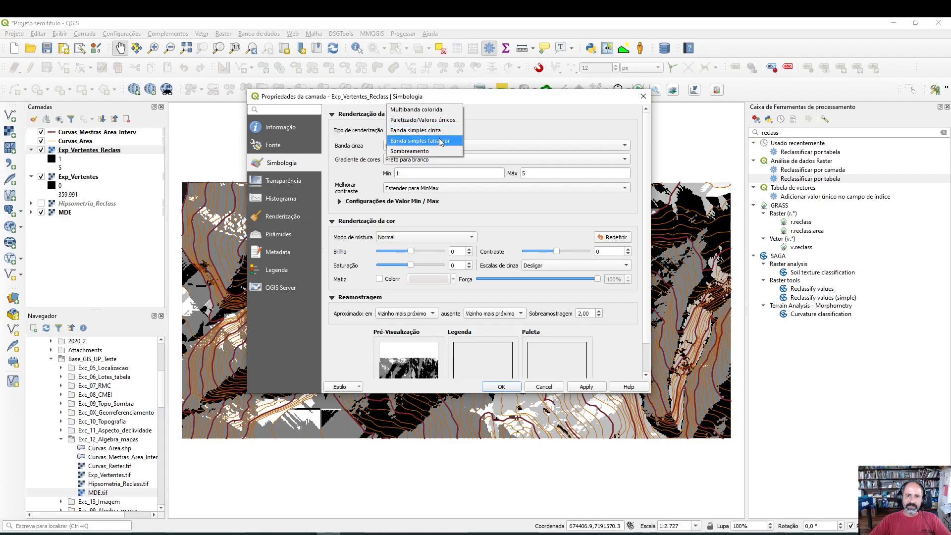
pyautogui.click(436, 143)
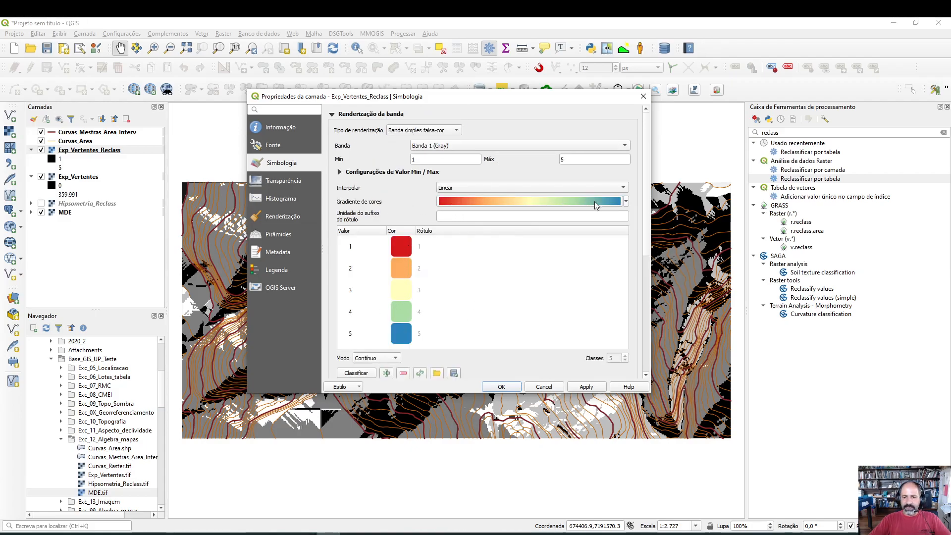
pyautogui.click(626, 201)
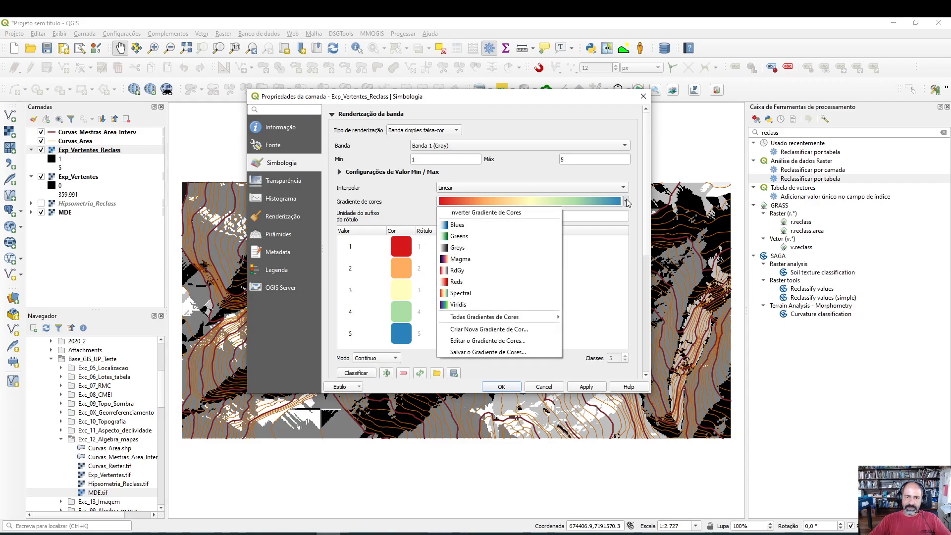
pyautogui.click(627, 202)
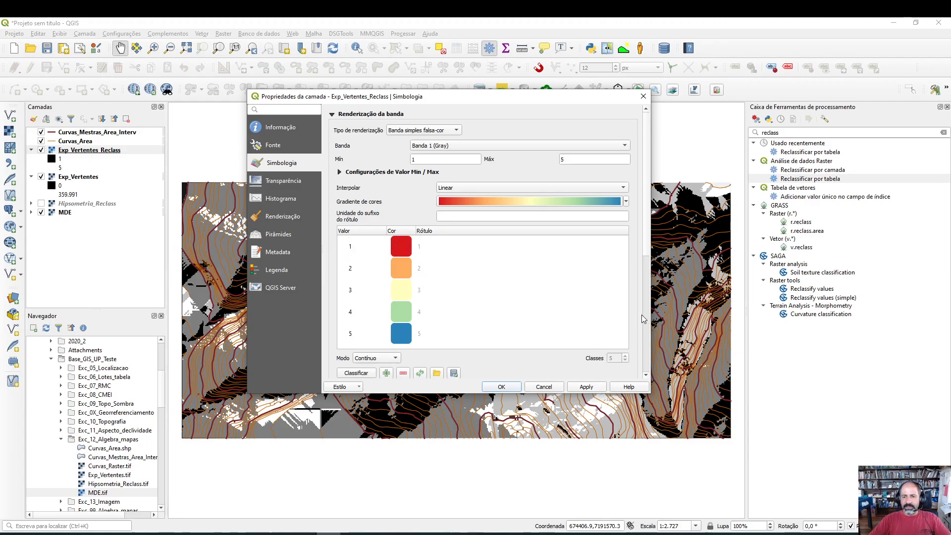
pyautogui.scroll(-3, 647, 238)
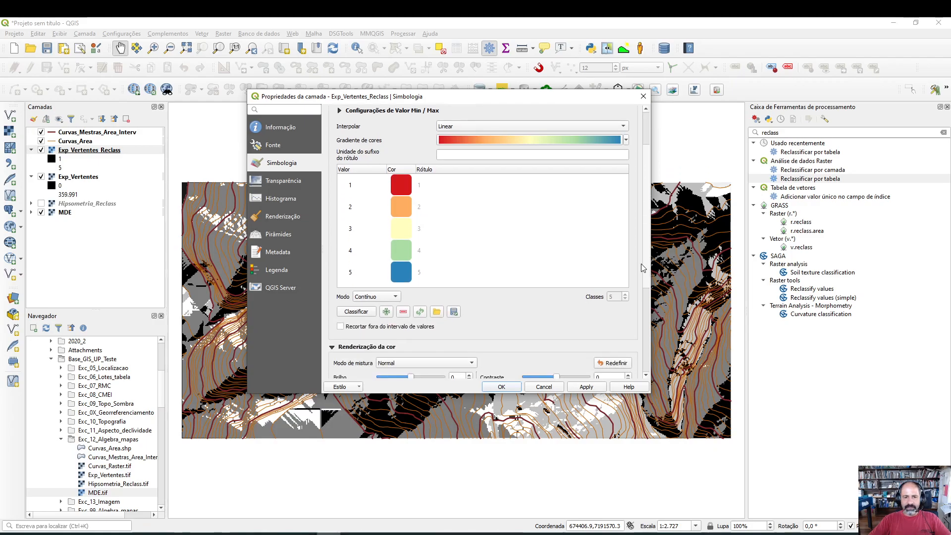
pyautogui.scroll(2, 651, 247)
pyautogui.scroll(1, 651, 250)
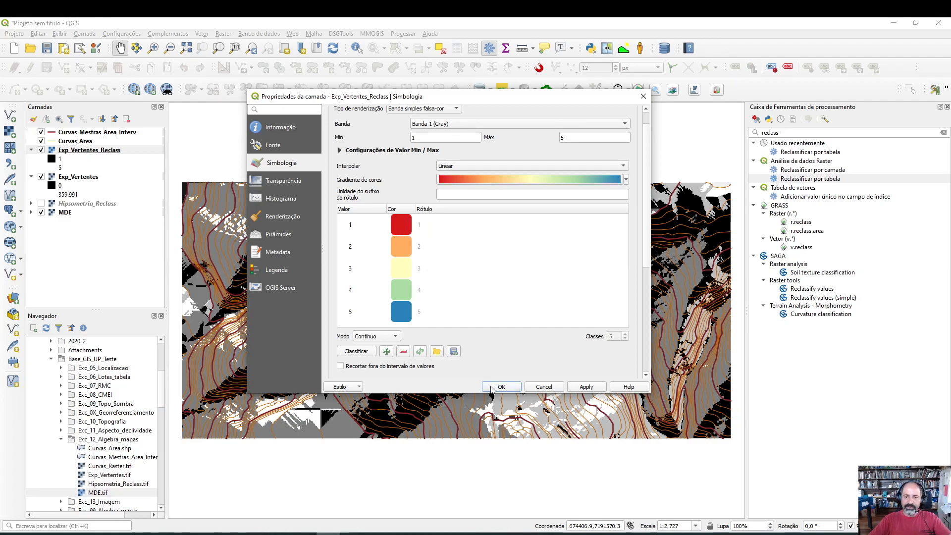
pyautogui.click(589, 389)
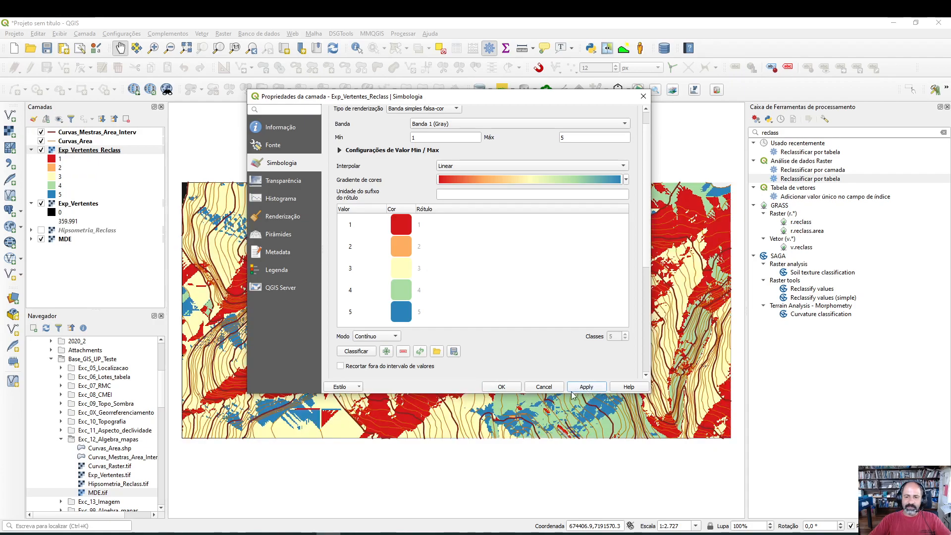
pyautogui.click(502, 387)
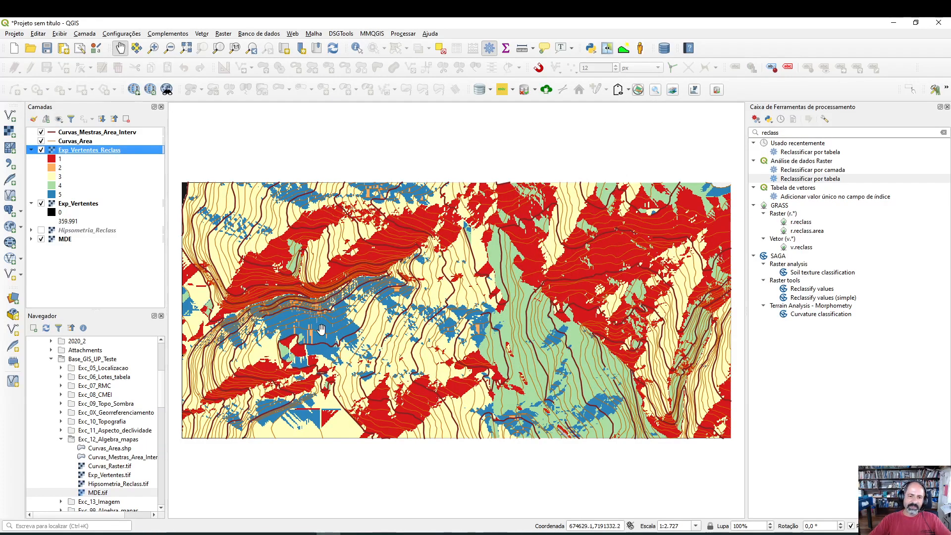
pyautogui.click(40, 150)
pyautogui.click(42, 204)
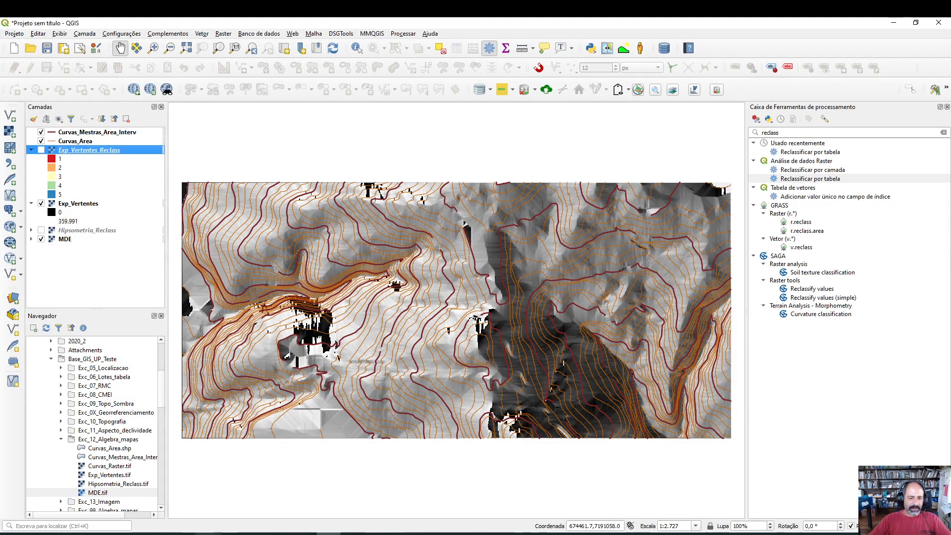
# Step: Switch to PowerPoint, consult the slope assumptions and weights on slide 5 (Declividades), and return to QGIS
pyautogui.click(280, 533)
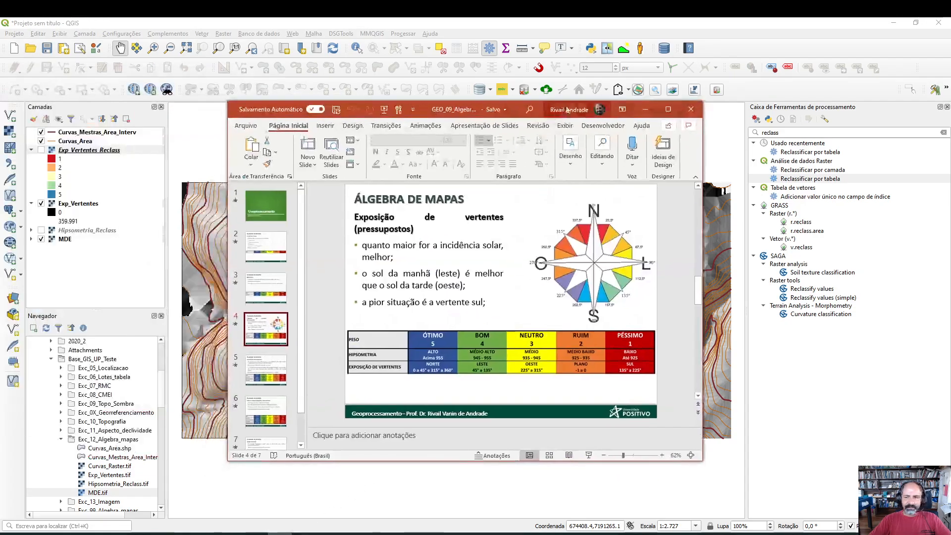
pyautogui.click(668, 110)
pyautogui.scroll(-4, 78, 297)
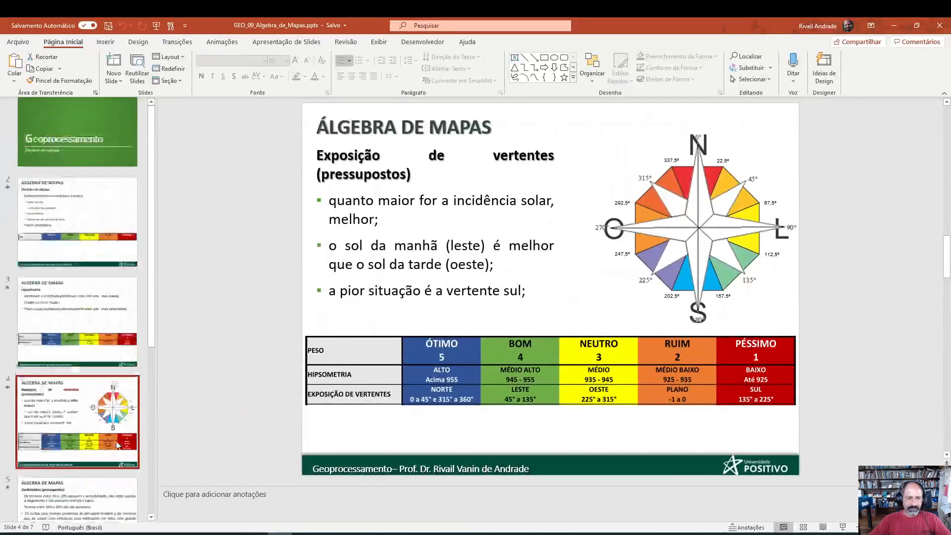
pyautogui.click(78, 369)
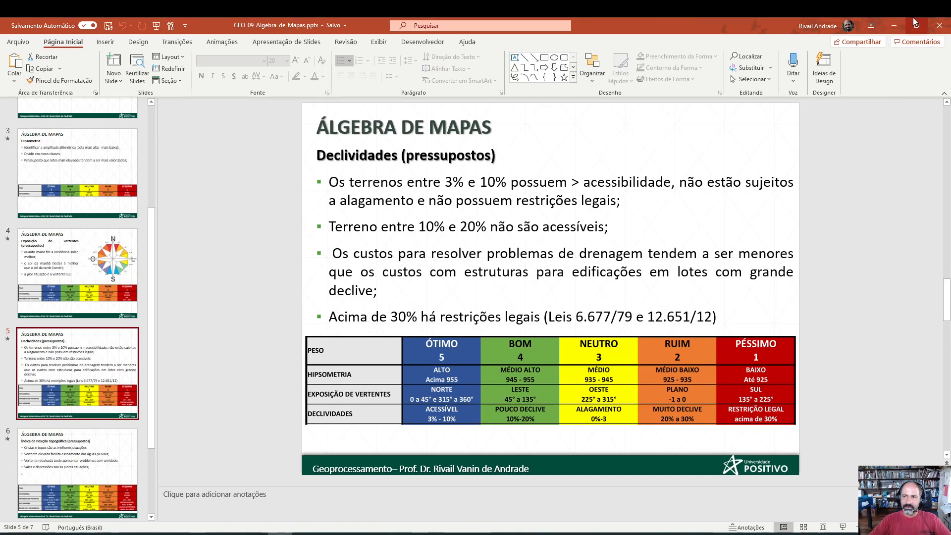
pyautogui.click(916, 21)
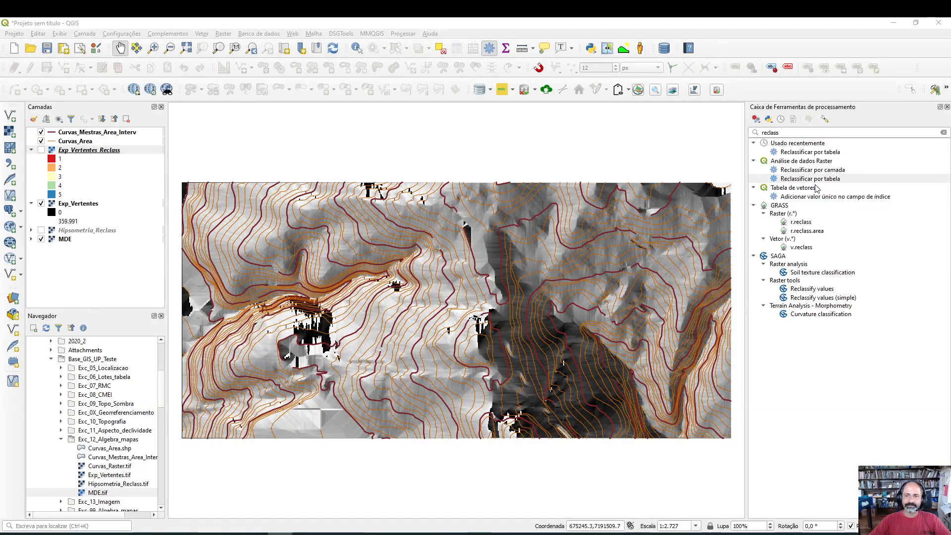
pyautogui.moveTo(260, 140); pyautogui.dragTo(453, 312)
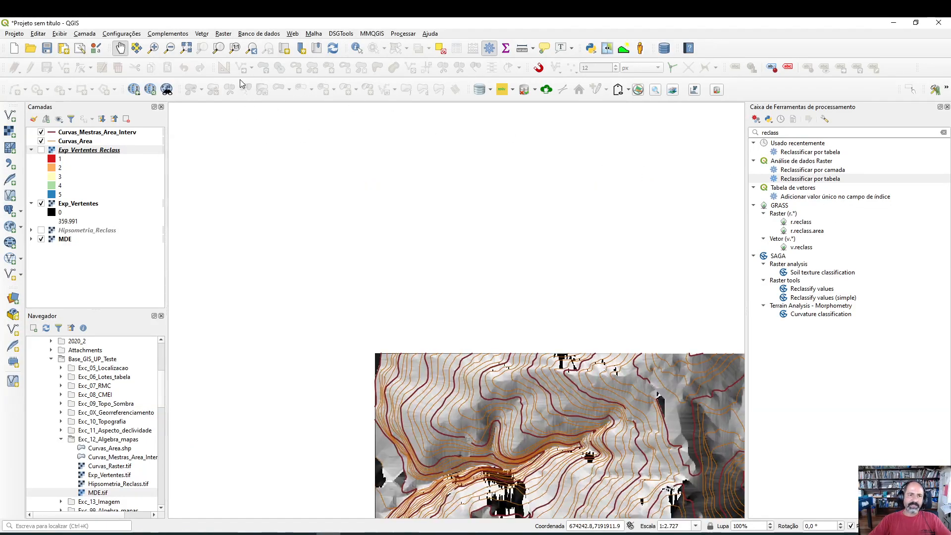
pyautogui.moveTo(472, 375); pyautogui.dragTo(279, 194)
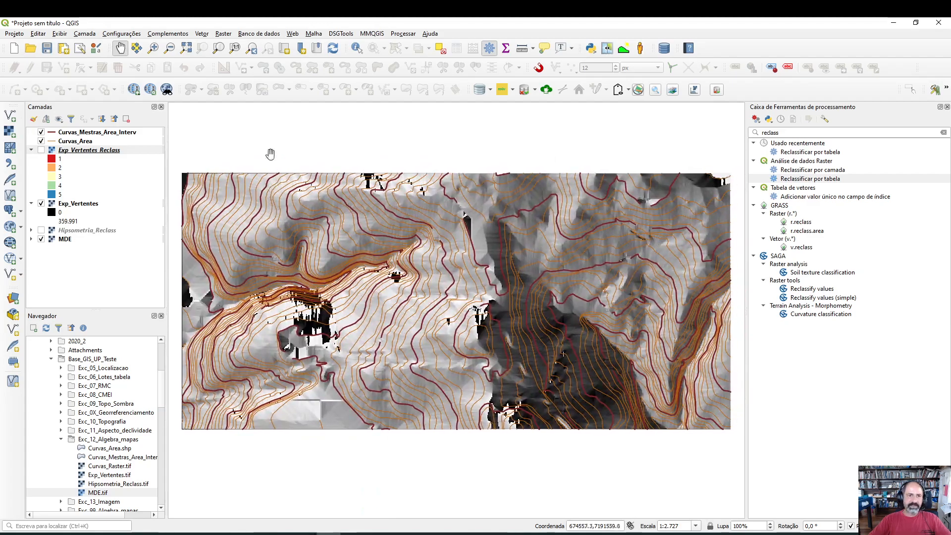
# Step: Set up the Declividade raster analysis with MDE as the input layer and slope expressed as a percentage
pyautogui.click(223, 33)
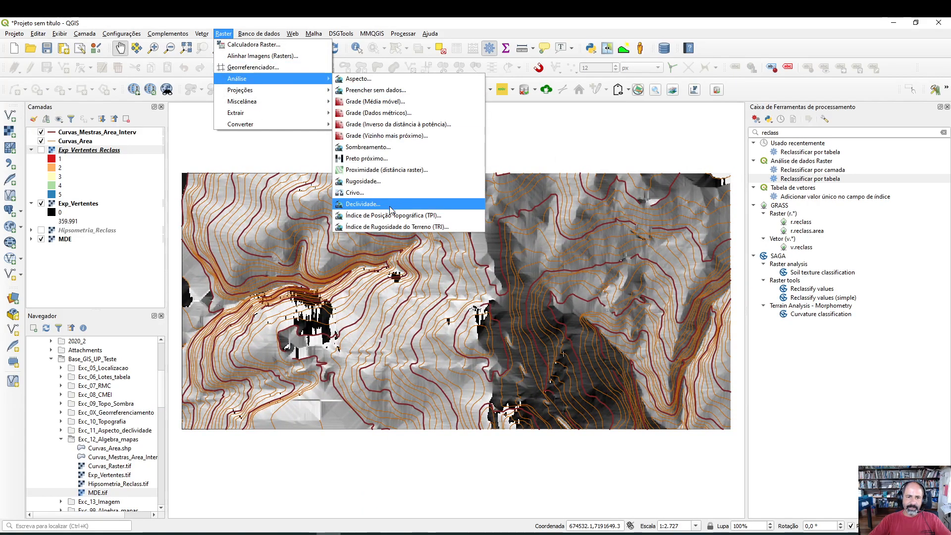
pyautogui.click(390, 205)
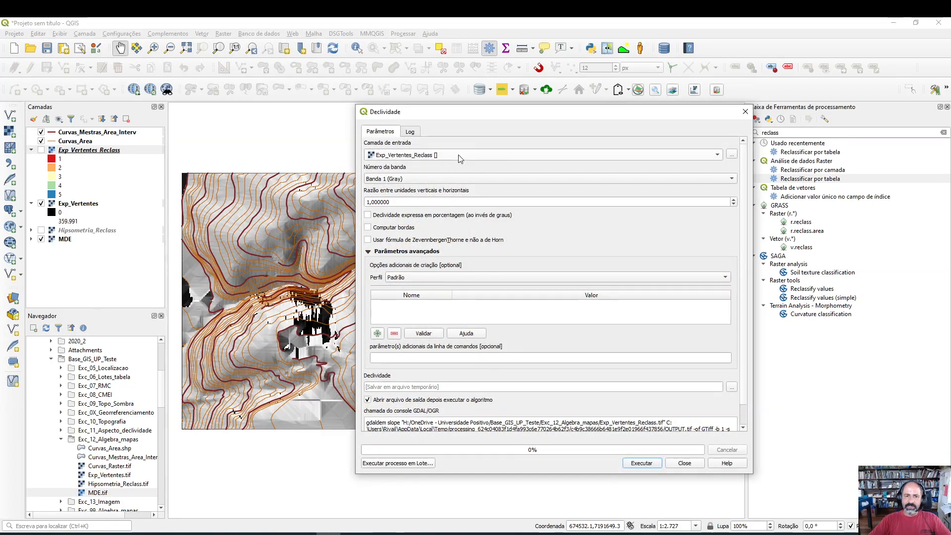
pyautogui.click(460, 158)
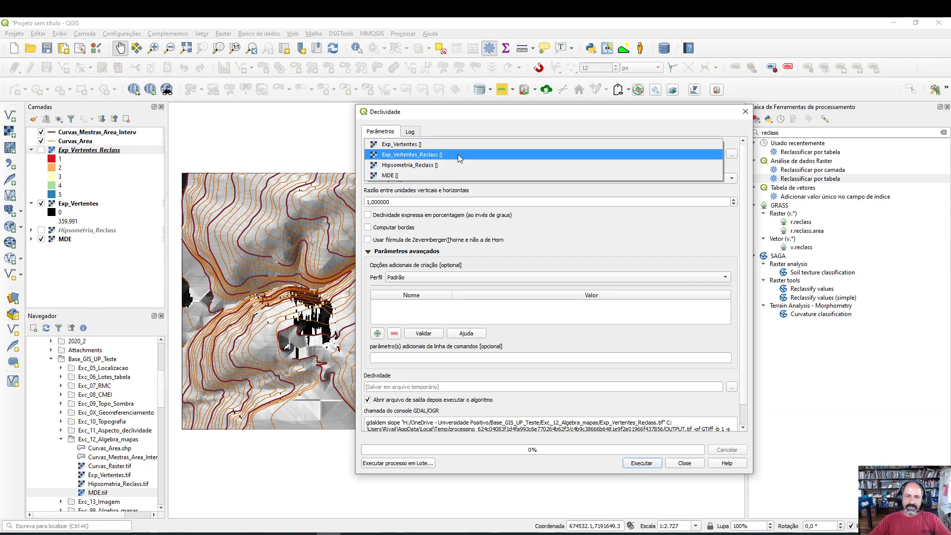
pyautogui.click(393, 176)
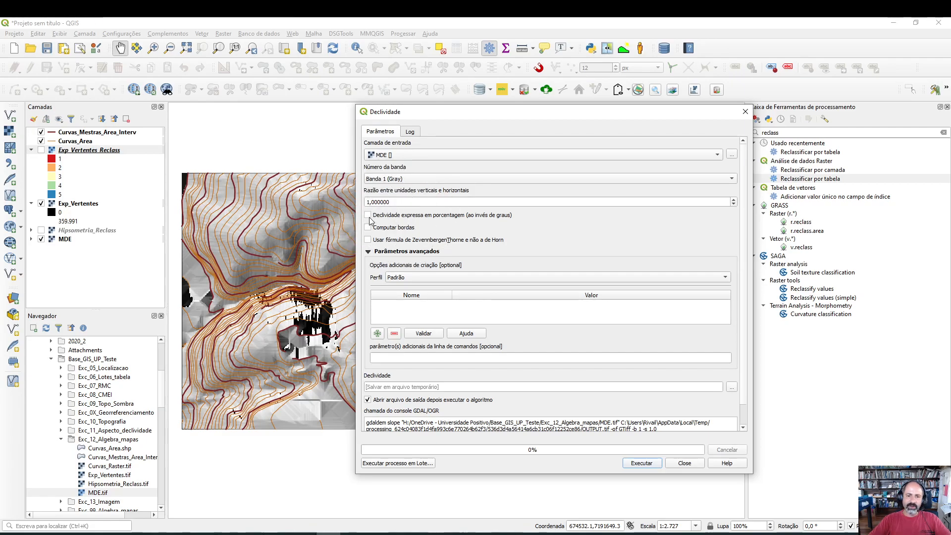
pyautogui.click(368, 215)
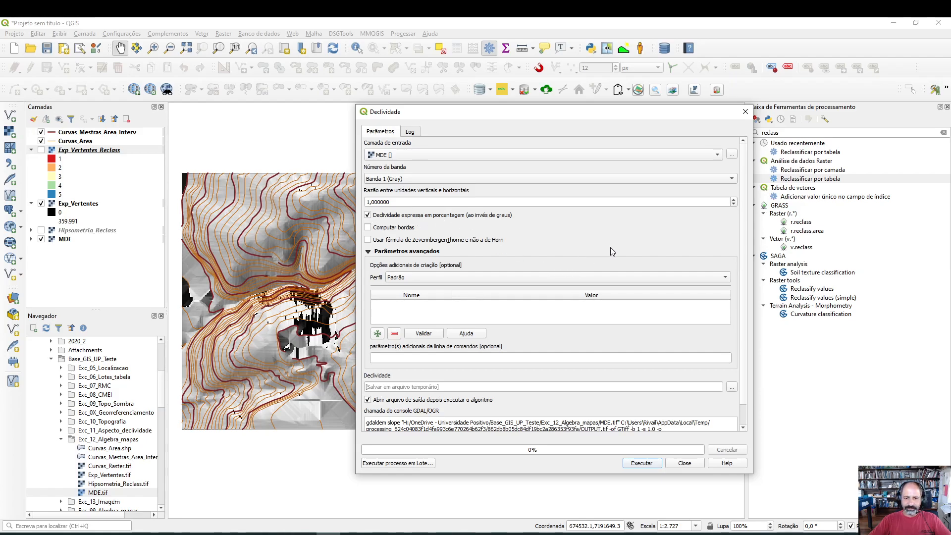
# Step: Set the slope output to Declividades.tif in the Exc_12_Algebra_mapas folder, run the analysis and close the tool
pyautogui.scroll(-1, 610, 248)
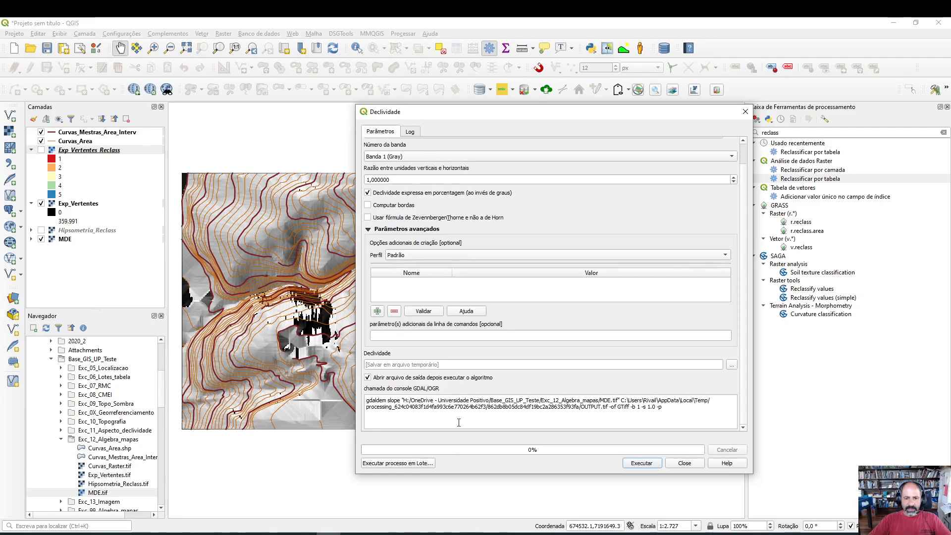
pyautogui.click(731, 367)
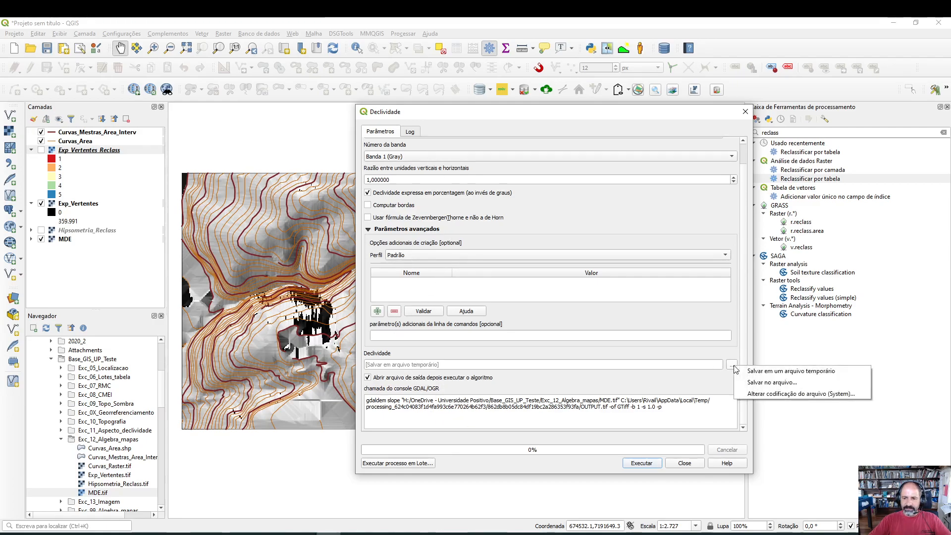
pyautogui.click(769, 384)
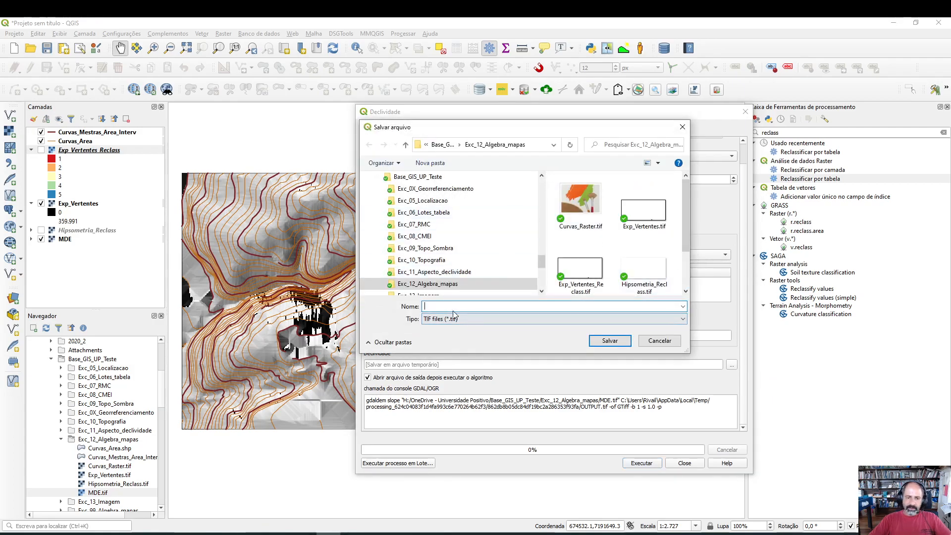
pyautogui.write('Decliv')
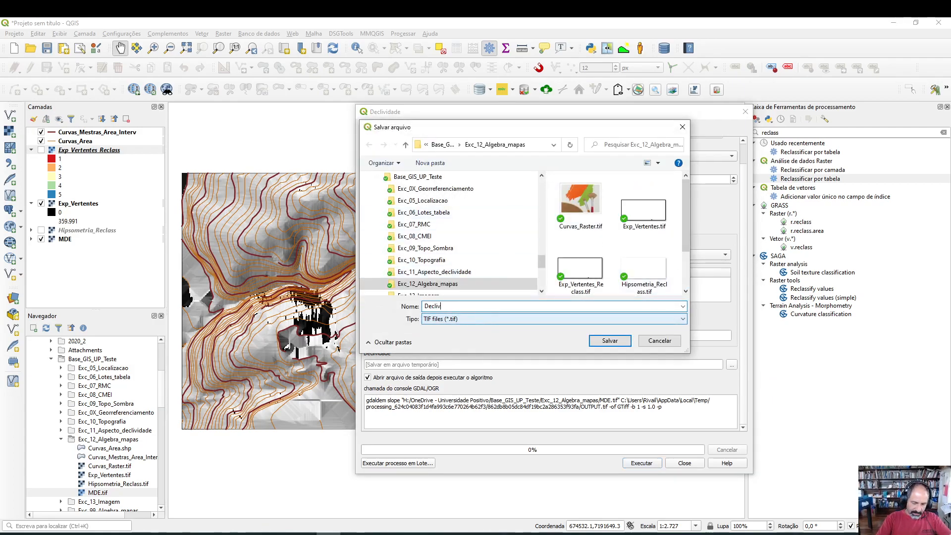
pyautogui.write('idades')
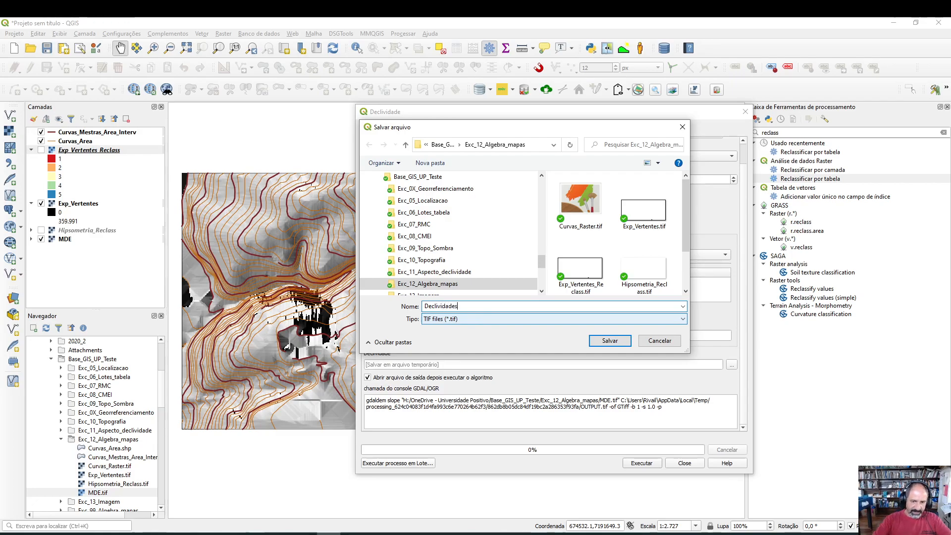
pyautogui.click(611, 343)
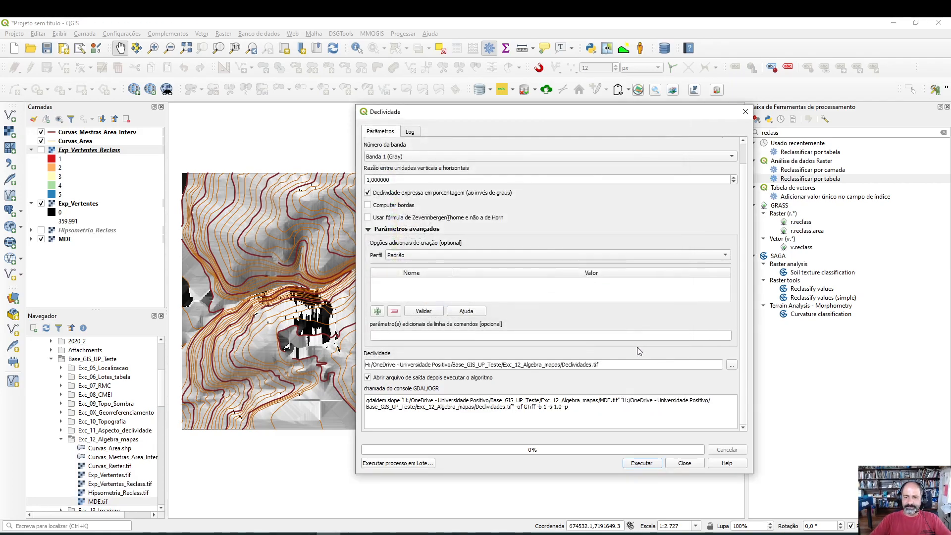
pyautogui.click(643, 464)
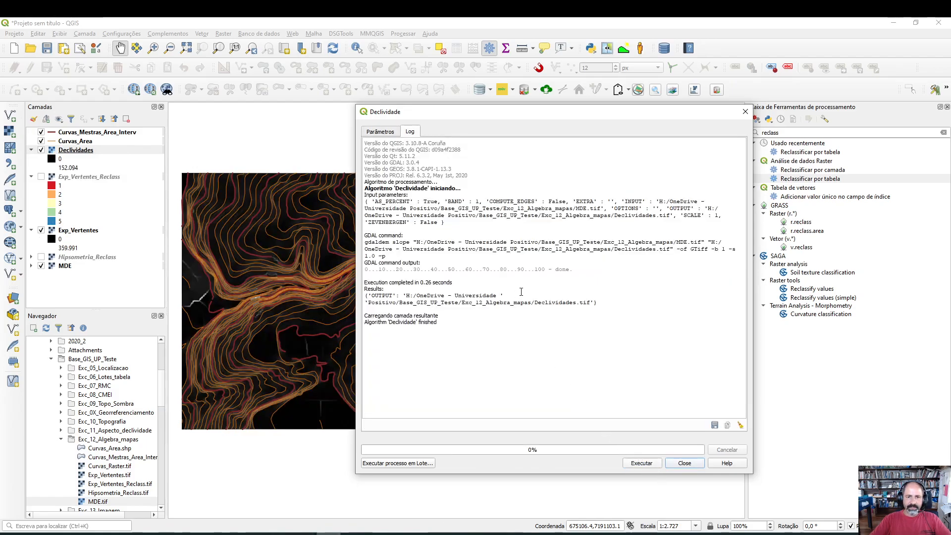
pyautogui.click(685, 462)
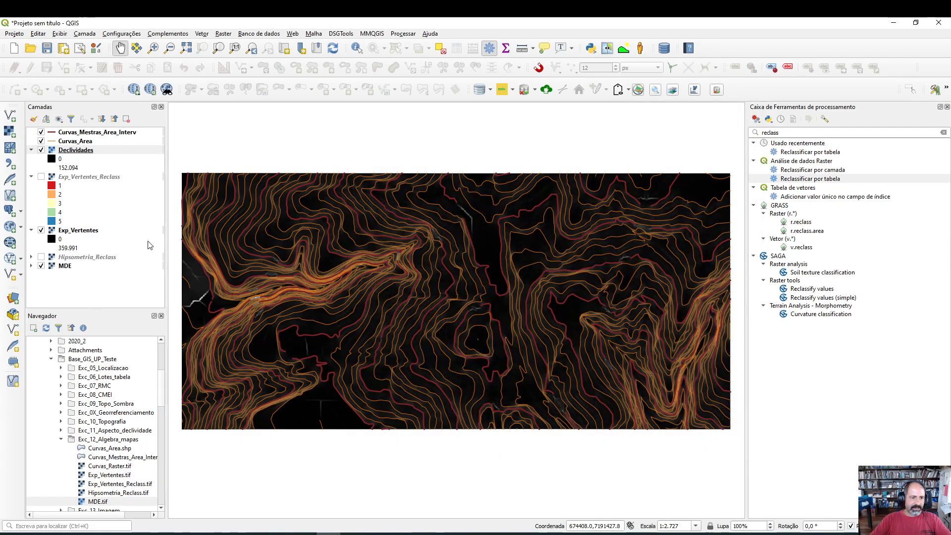
# Step: Remove the Declividades layer from the project
pyautogui.rightClick(80, 150)
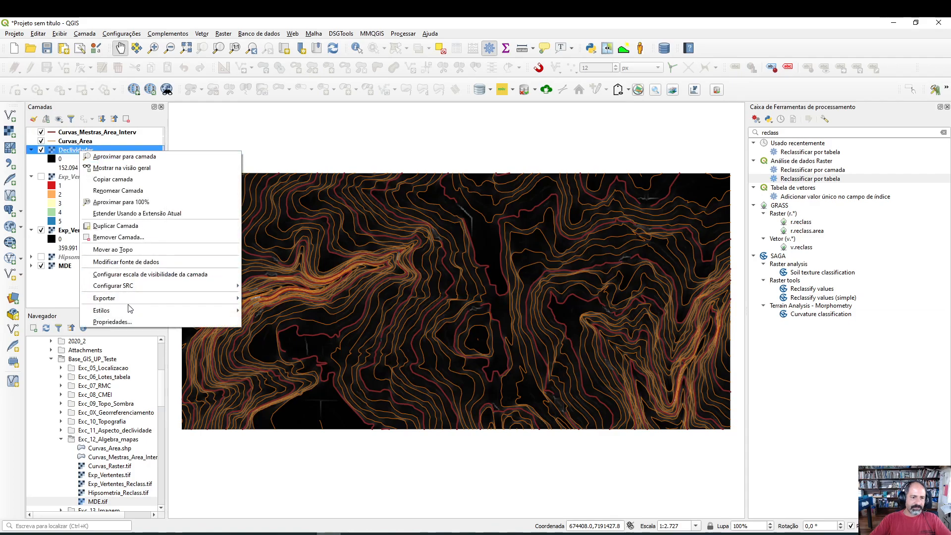
pyautogui.click(148, 238)
pyautogui.click(469, 292)
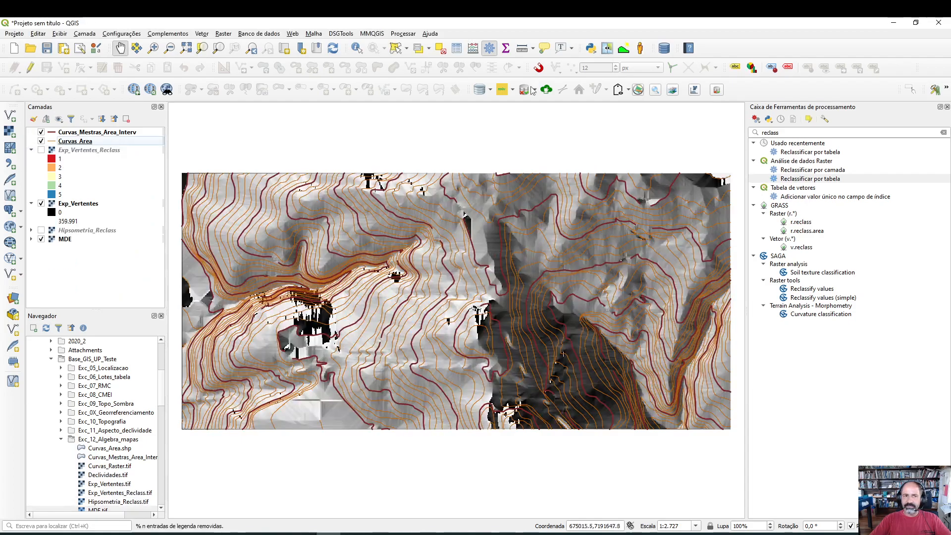
# Step: Reopen the Declividade raster analysis, choosing MDE as input, Banda 1 (Gray) and slope expressed as a percentage
pyautogui.click(224, 33)
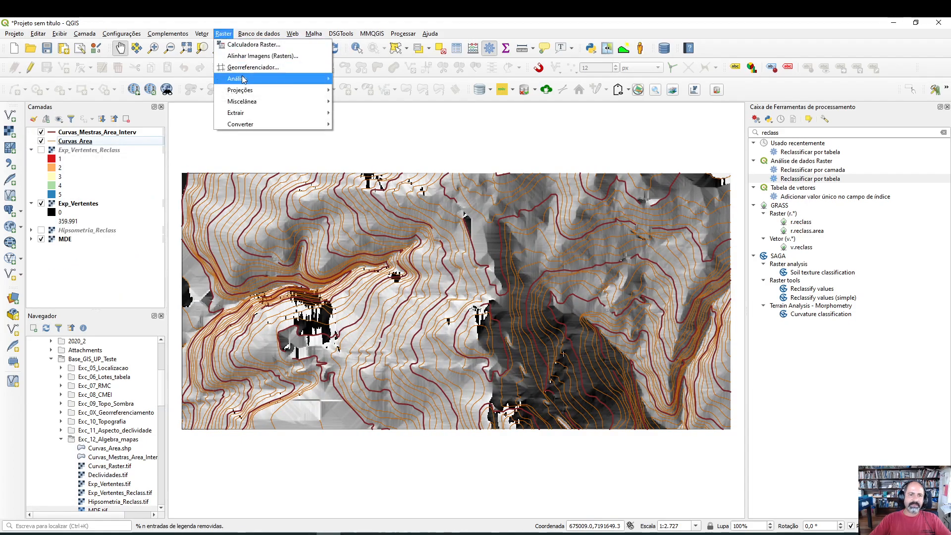
pyautogui.moveTo(243, 79)
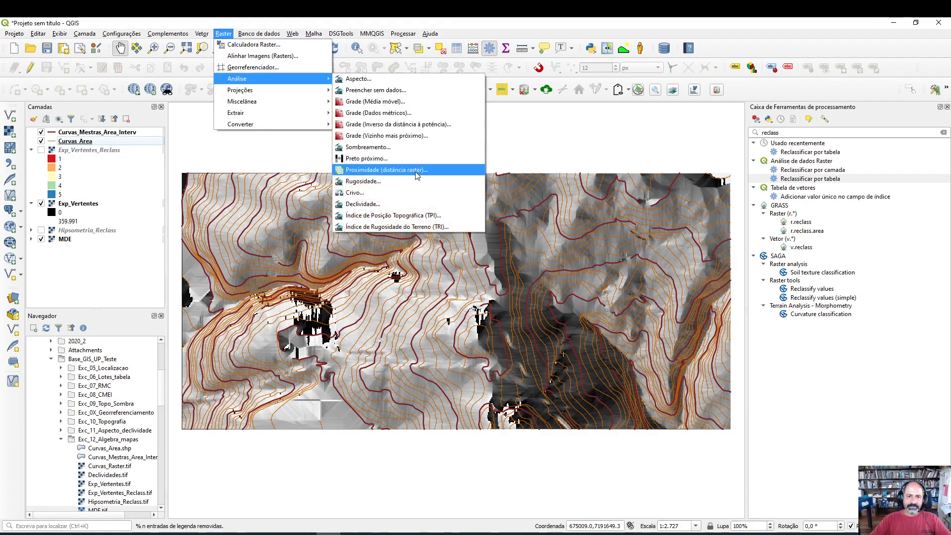
pyautogui.click(398, 206)
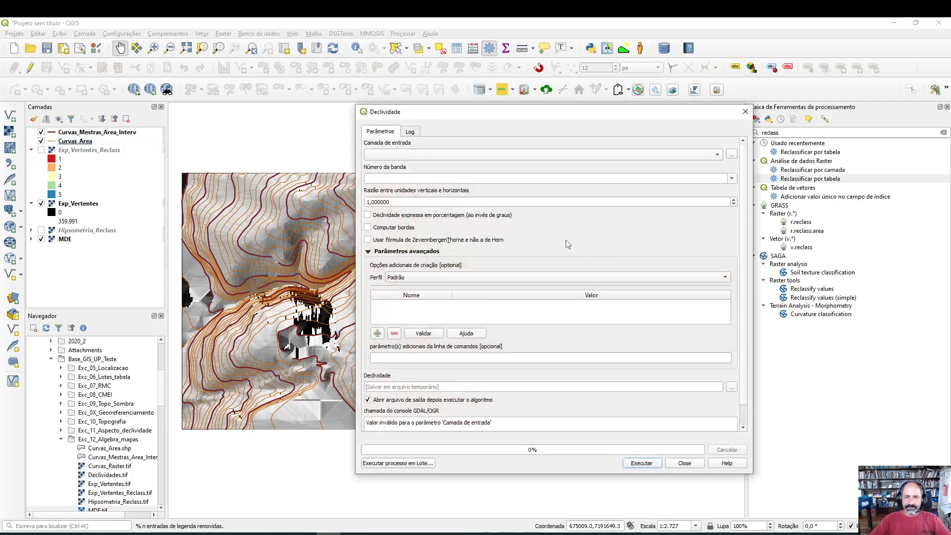
pyautogui.click(423, 155)
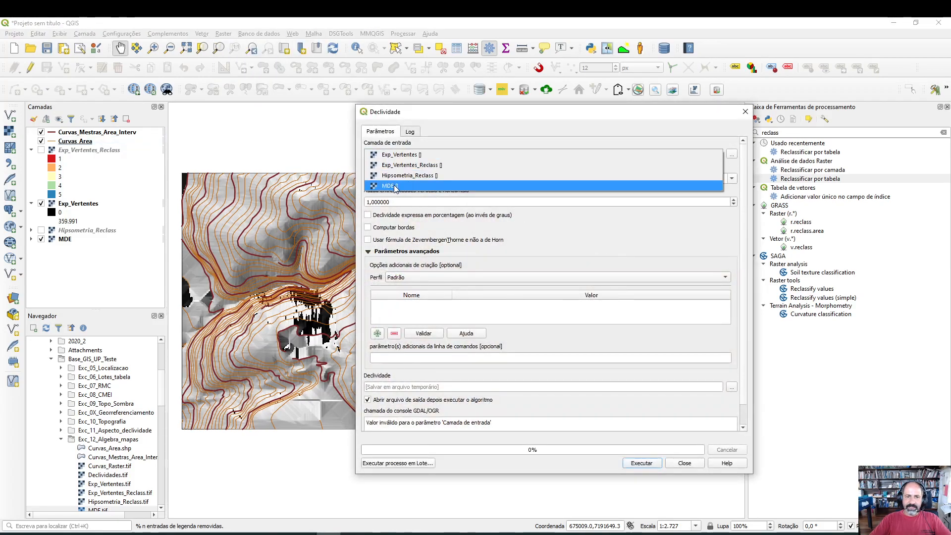
pyautogui.click(394, 186)
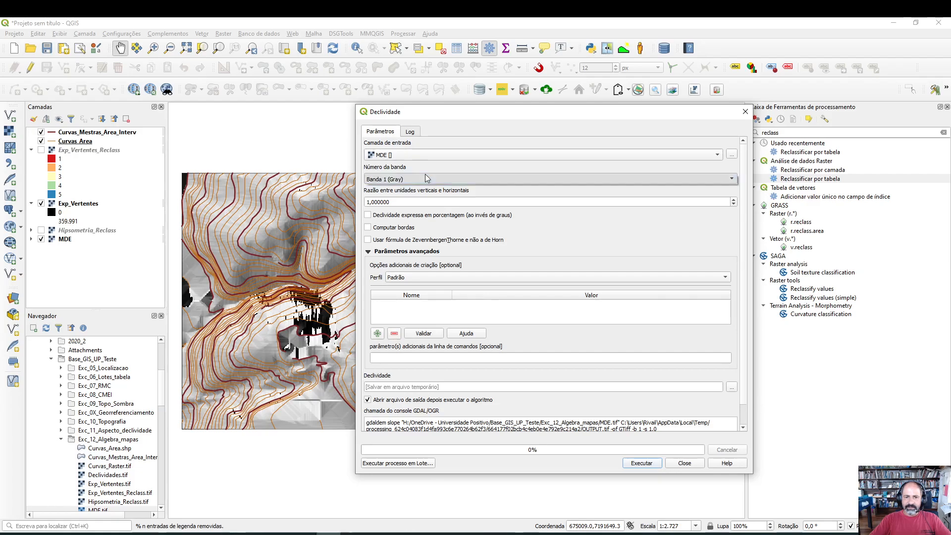
pyautogui.click(419, 177)
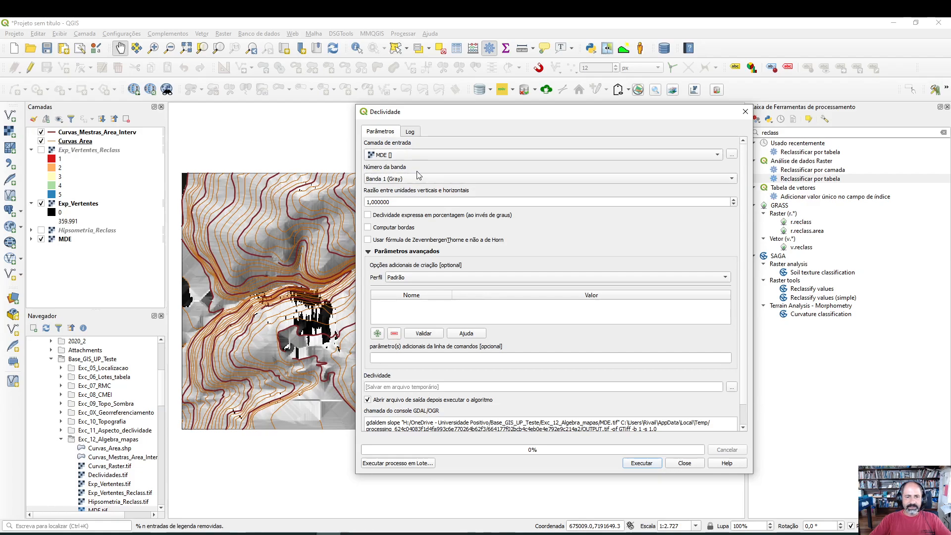
pyautogui.click(390, 218)
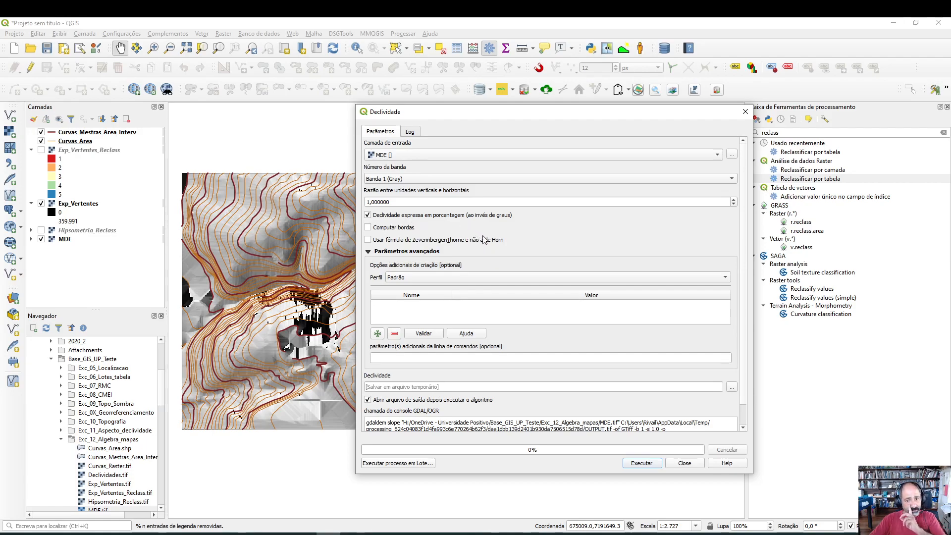
# Step: Save the slope output over the existing Declividades.tif in Exc_12_Algebra_mapas, run the analysis and close the tool
pyautogui.scroll(-2, 515, 242)
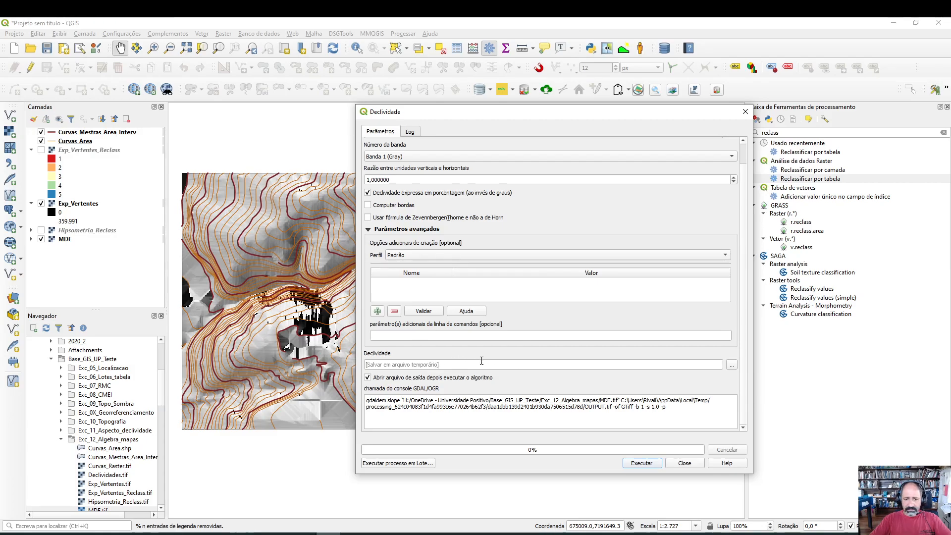
pyautogui.click(733, 366)
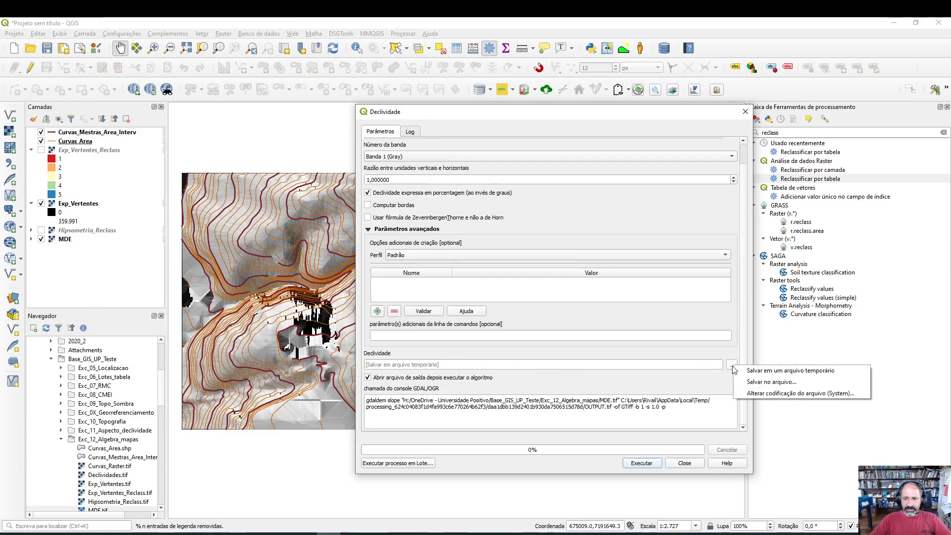
pyautogui.click(765, 381)
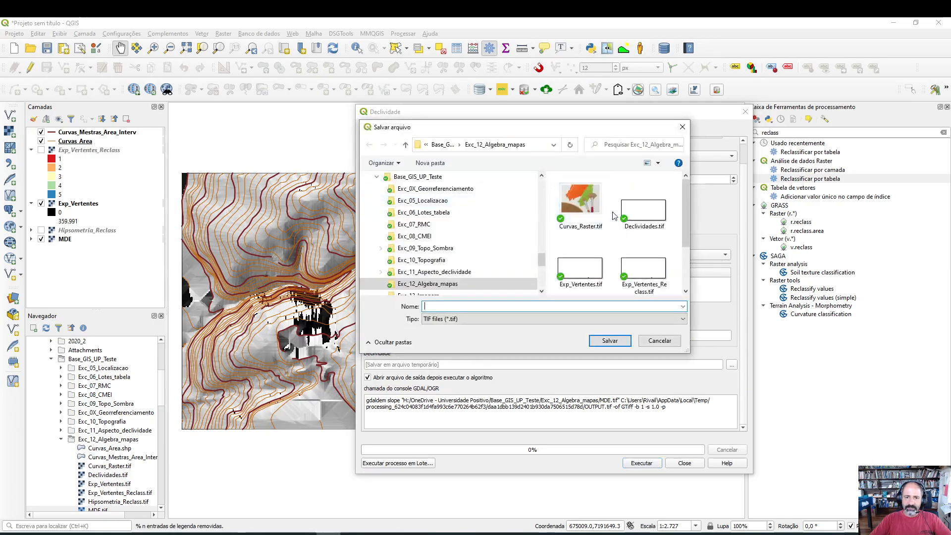
pyautogui.click(642, 231)
pyautogui.click(610, 342)
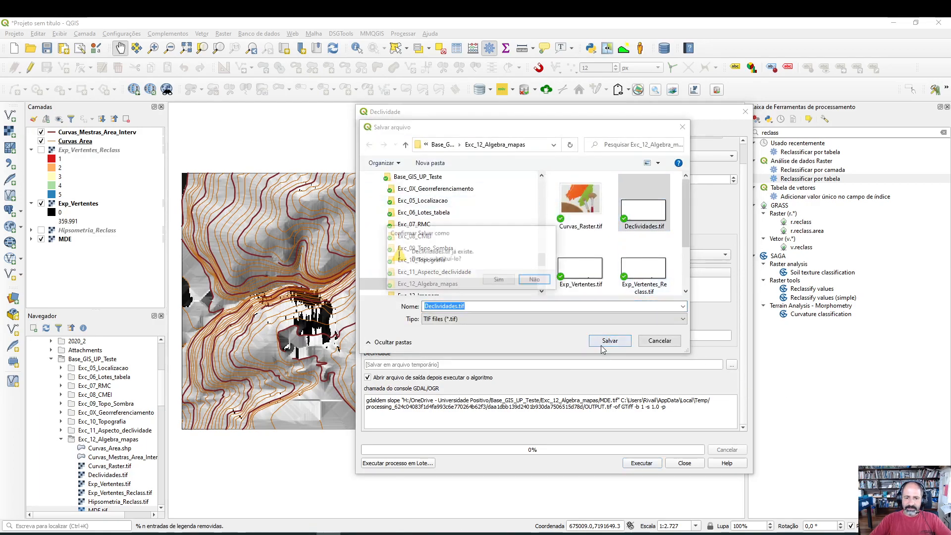
pyautogui.click(496, 284)
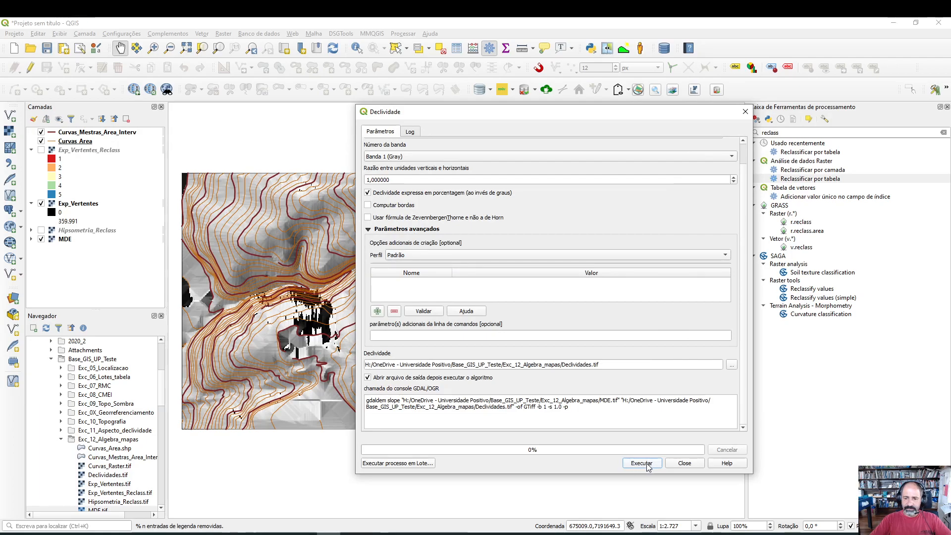
pyautogui.click(643, 463)
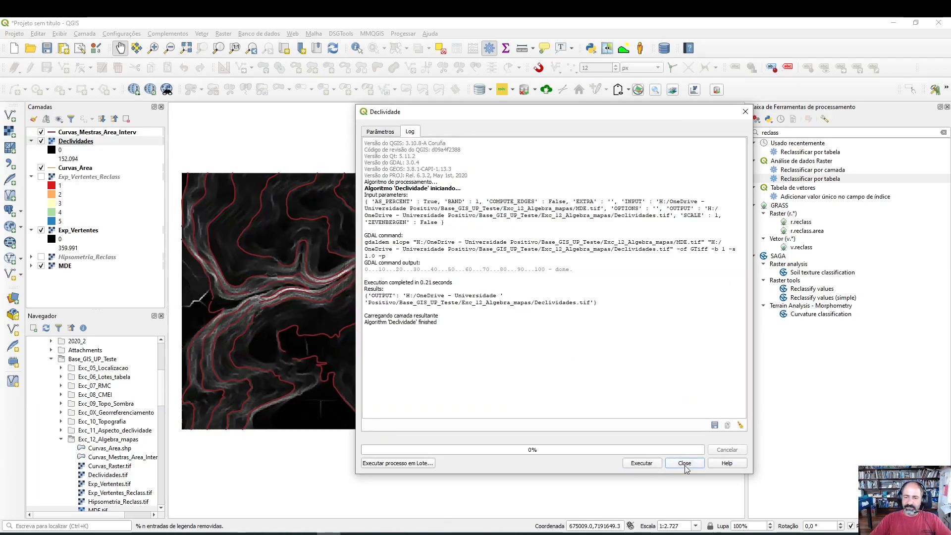
pyautogui.click(685, 464)
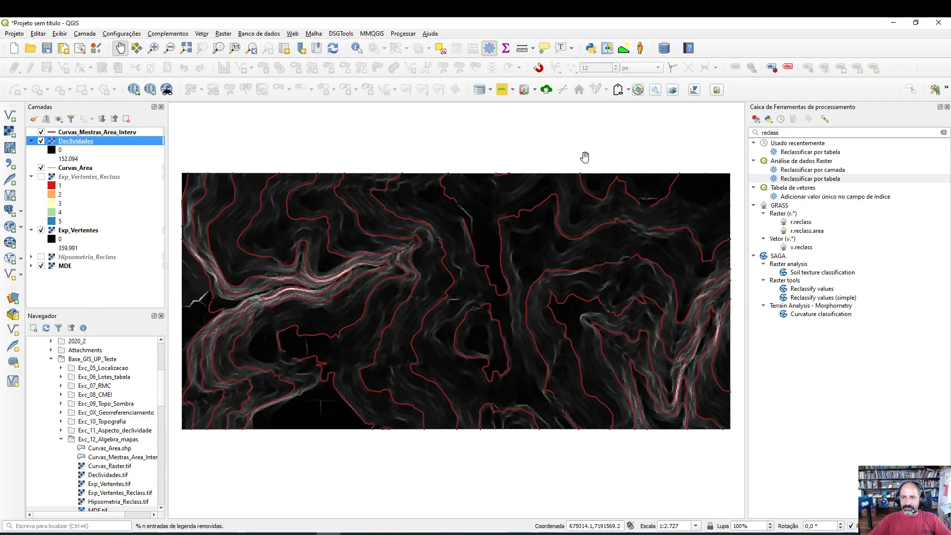
# Step: Open Reclassificar por tabela for the Declividades raster and add a first class with minimum -1, maximum 3 and value 3
pyautogui.doubleClick(804, 179)
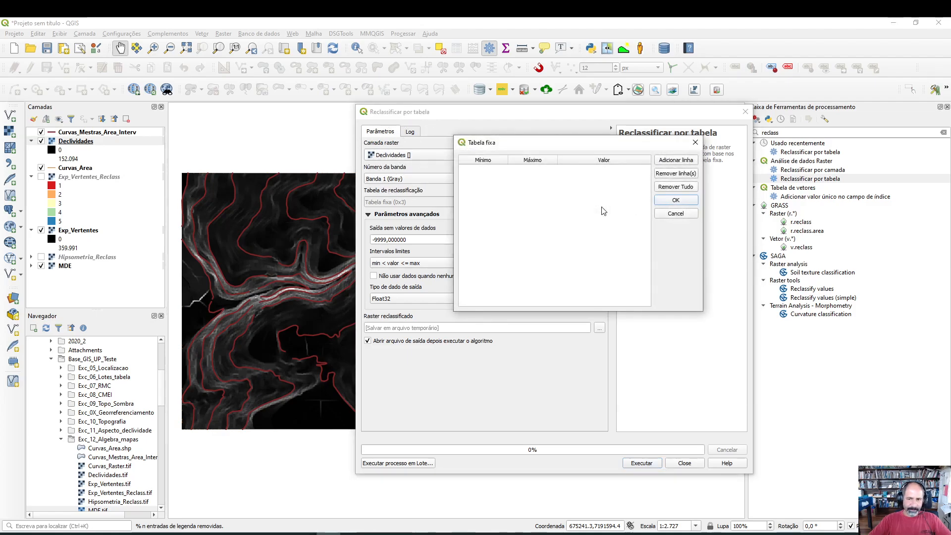
pyautogui.click(683, 164)
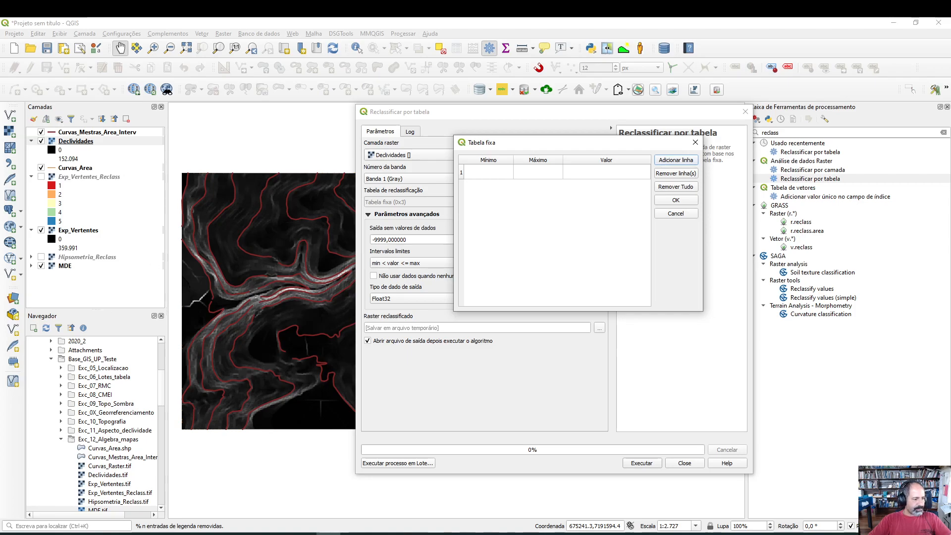
pyautogui.click(495, 171)
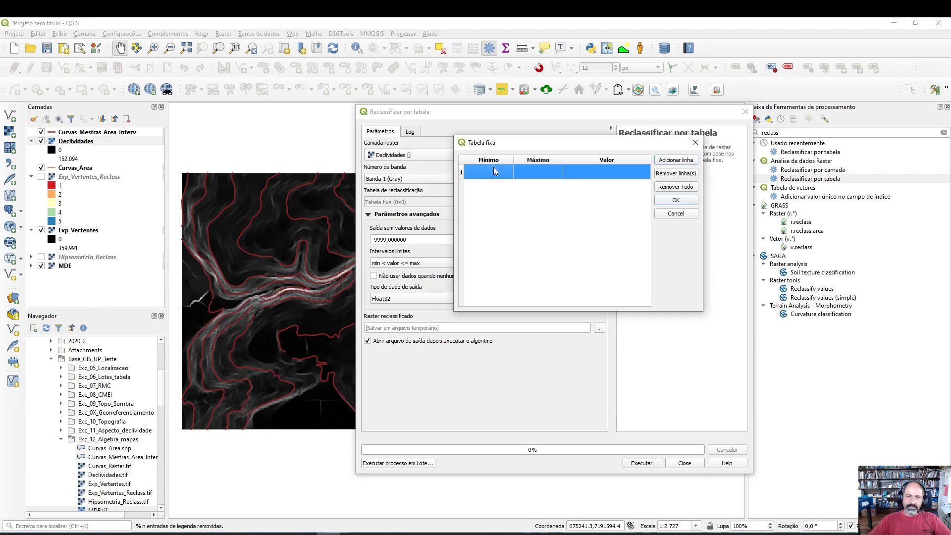
pyautogui.doubleClick(492, 176)
pyautogui.write('-1')
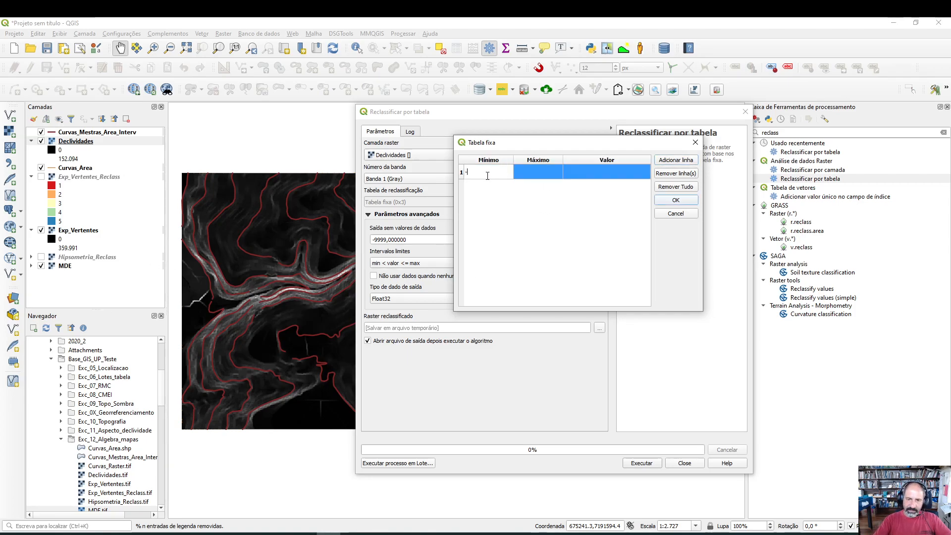
pyautogui.doubleClick(525, 172)
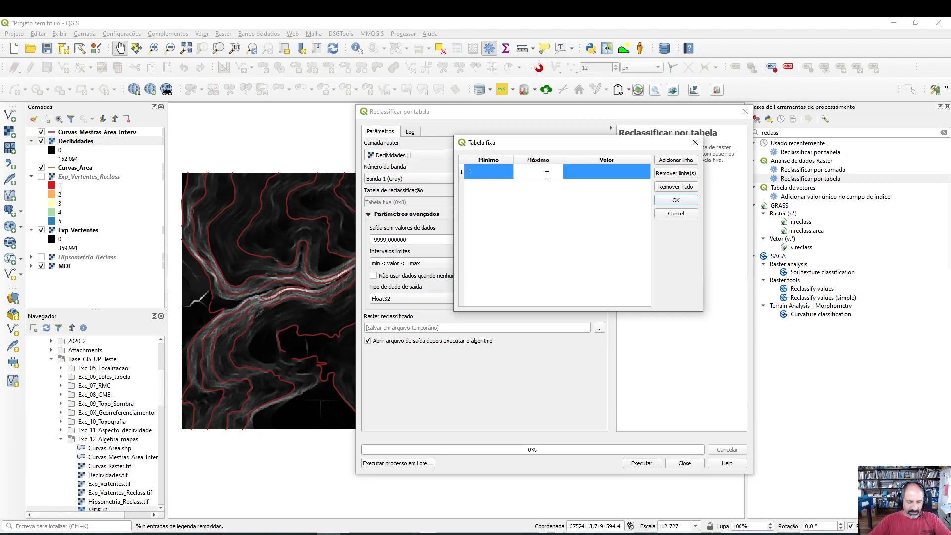
pyautogui.write('3')
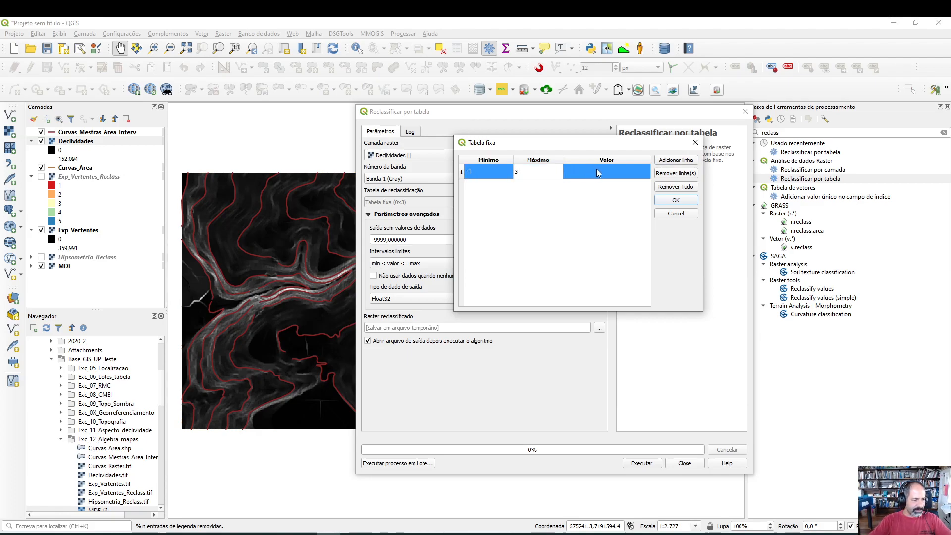
pyautogui.doubleClick(597, 170)
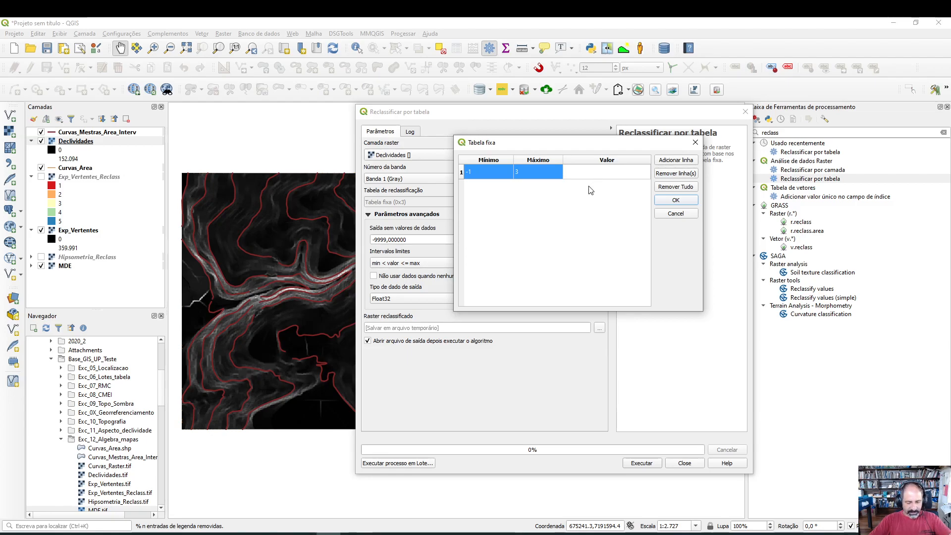
pyautogui.click(589, 198)
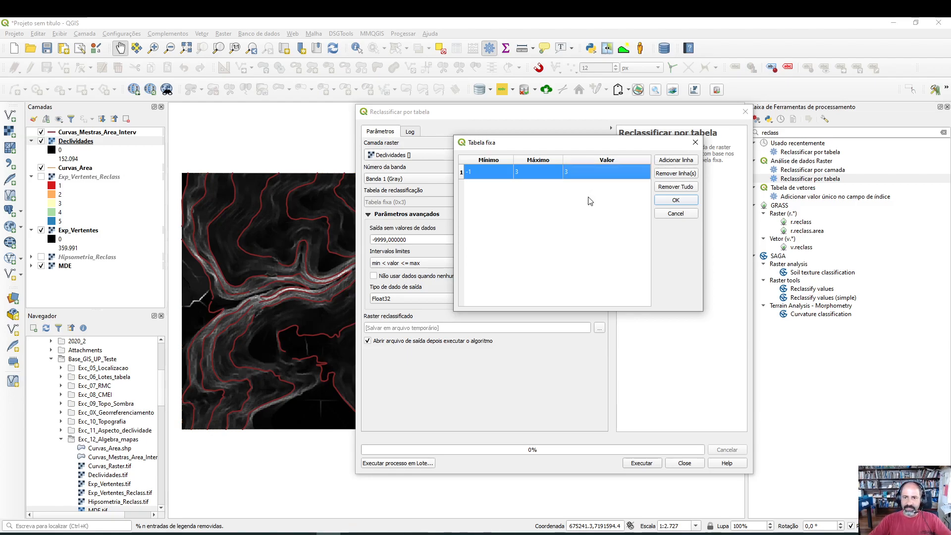
# Step: Add a second class to the reclassification table with minimum 3, maximum 10 and value 5
pyautogui.click(674, 161)
pyautogui.doubleClick(491, 193)
pyautogui.write('3')
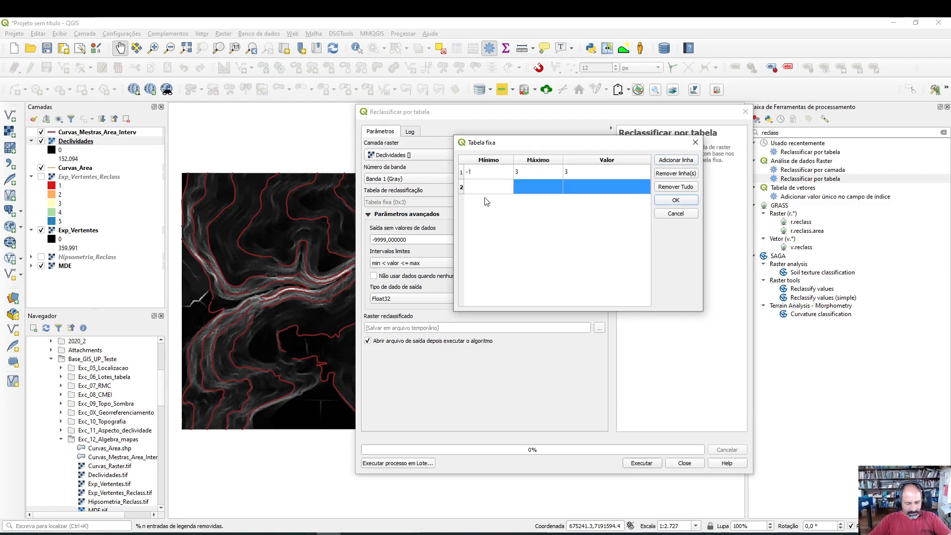
pyautogui.doubleClick(540, 190)
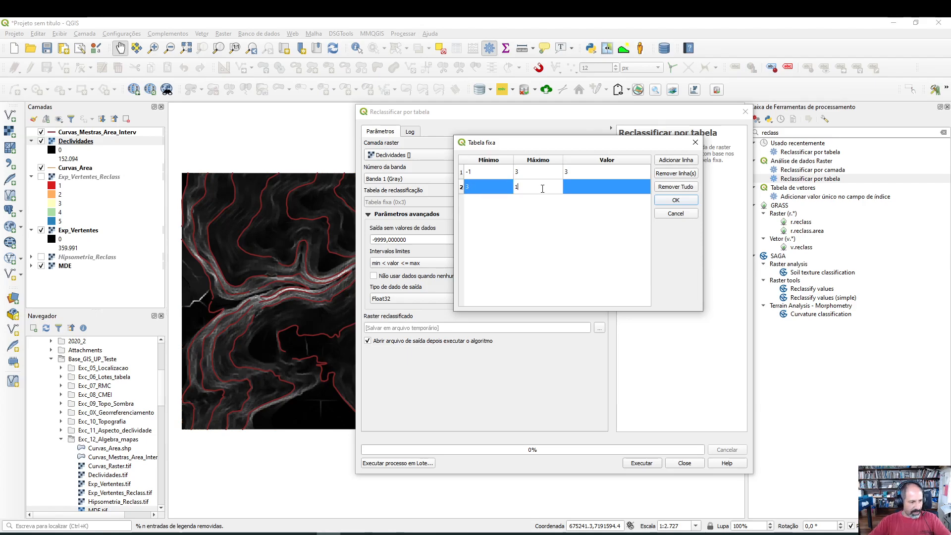
pyautogui.doubleClick(596, 188)
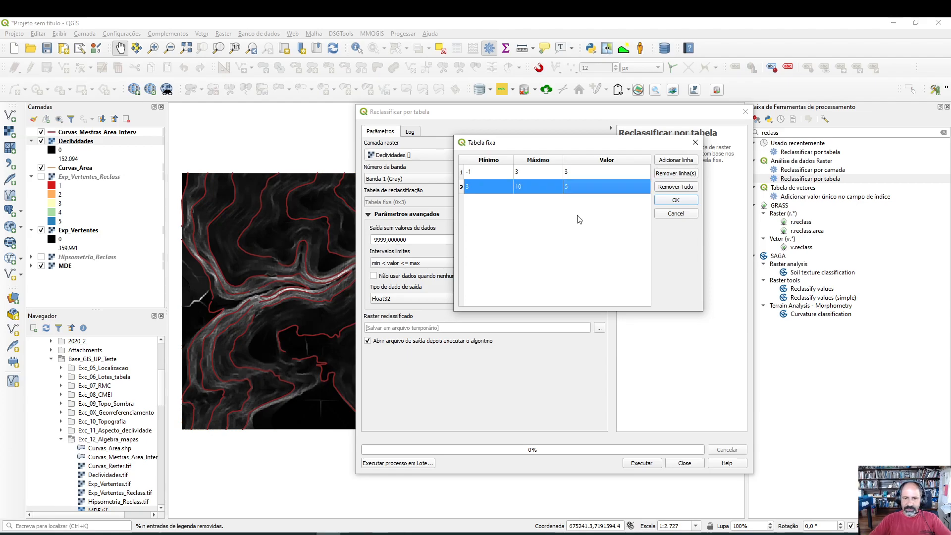
# Step: Add a third class to the reclassification table with minimum 10, maximum 20 and value 4
pyautogui.click(679, 164)
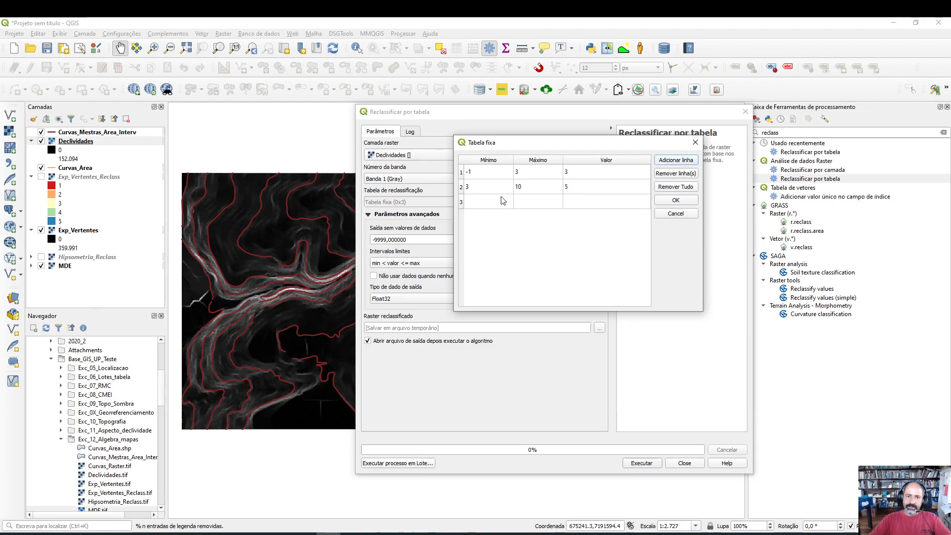
pyautogui.doubleClick(490, 204)
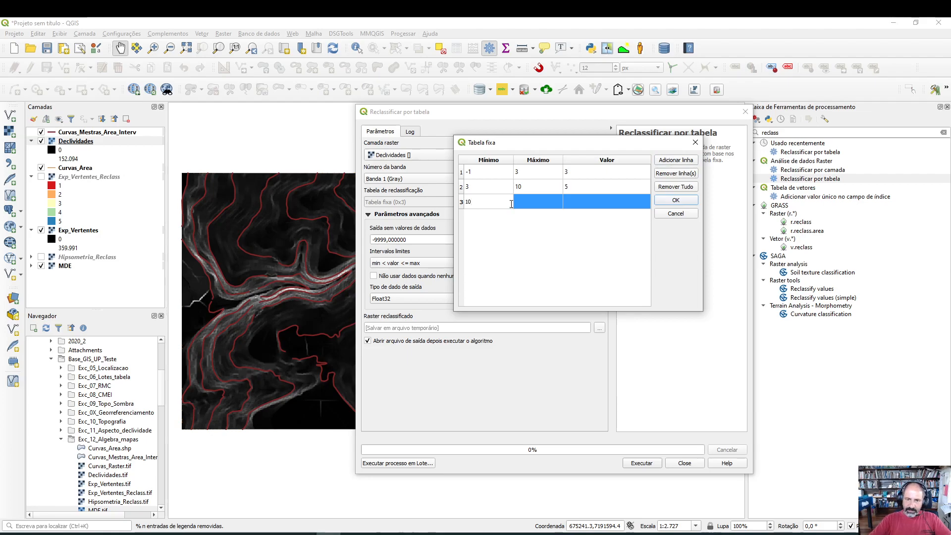
pyautogui.doubleClick(524, 207)
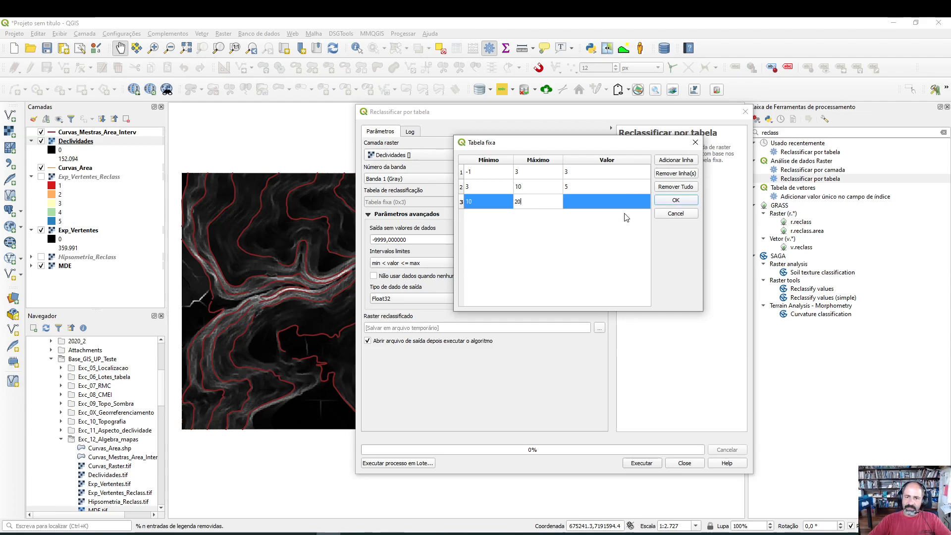
pyautogui.doubleClick(603, 199)
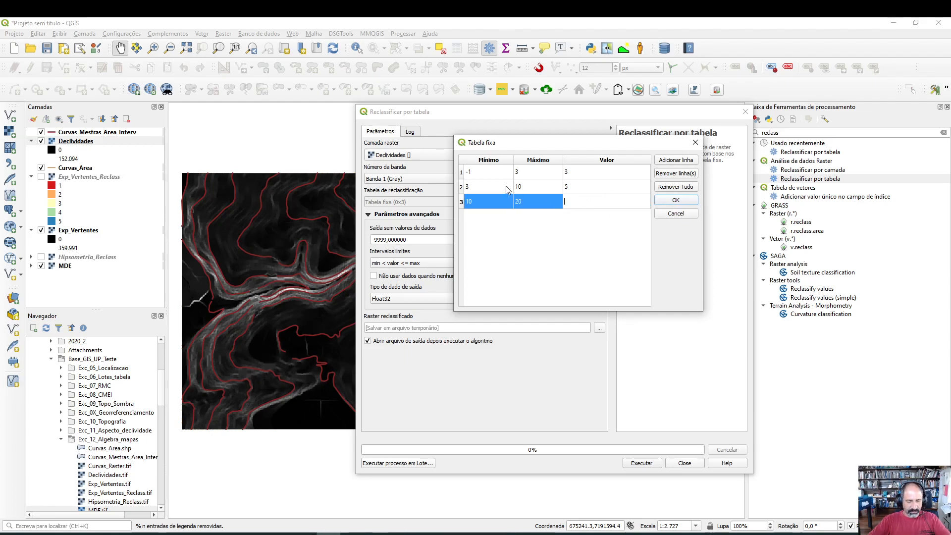
pyautogui.click(589, 232)
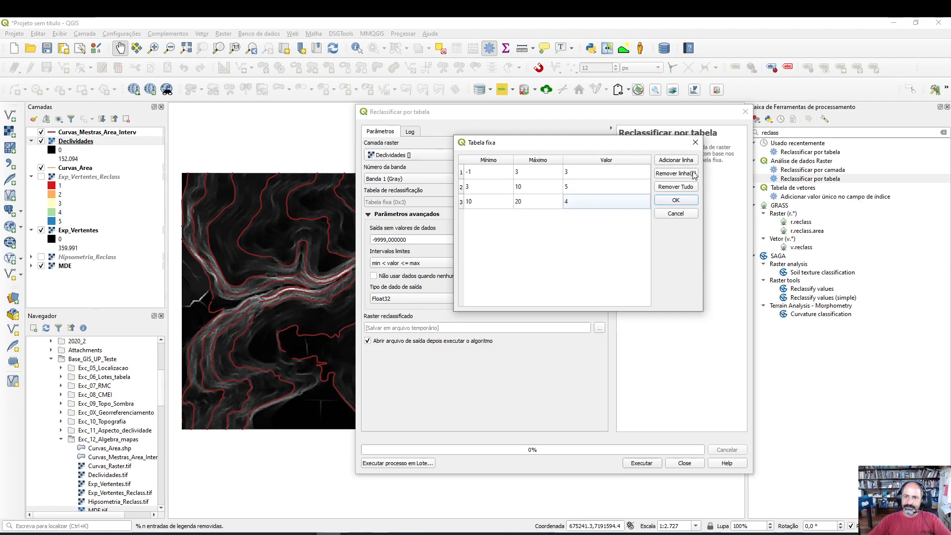
# Step: Add a fourth class to the reclassification table with minimum 20, maximum 30 and value 3
pyautogui.click(678, 163)
pyautogui.doubleClick(505, 216)
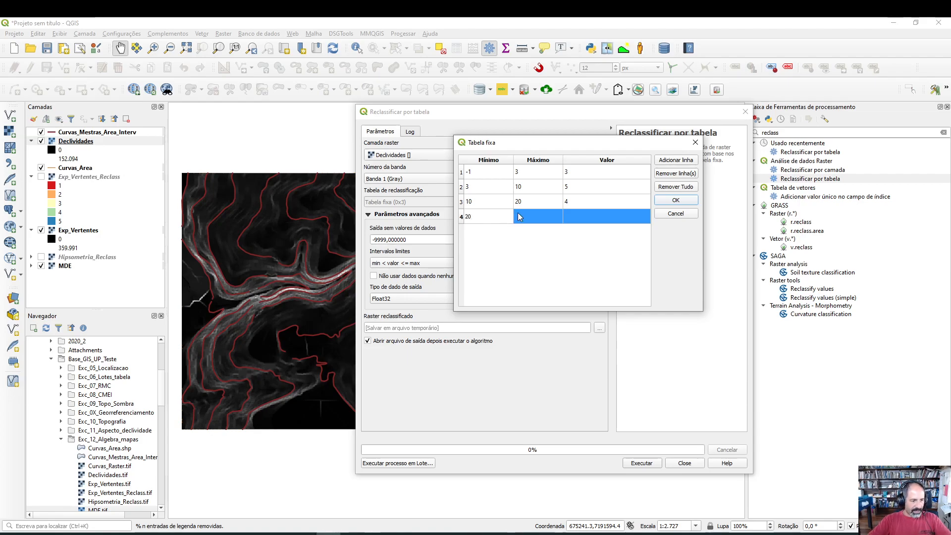
pyautogui.doubleClick(540, 216)
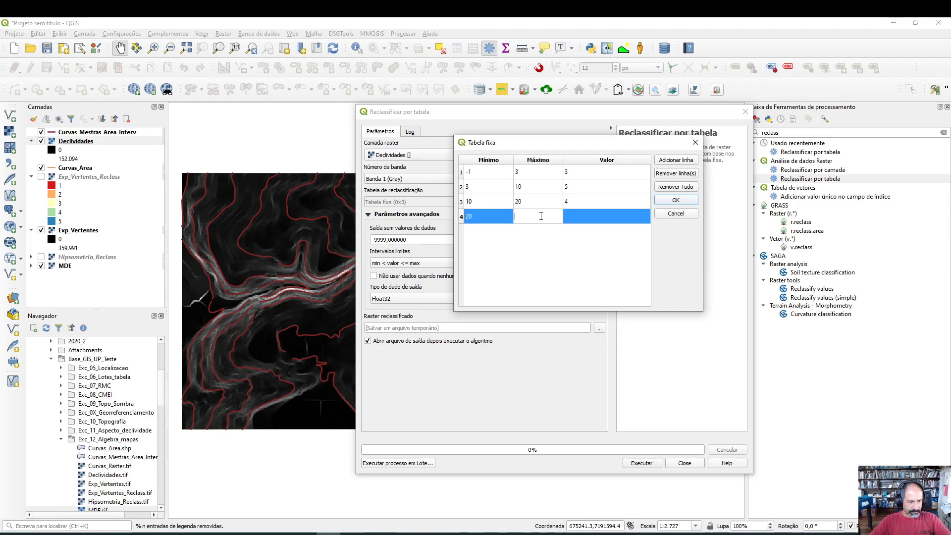
pyautogui.write('30')
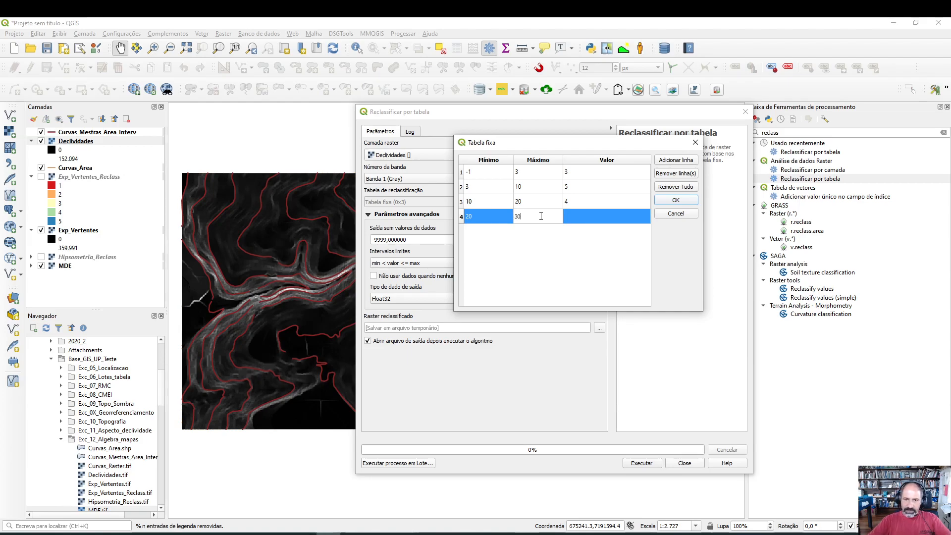
pyautogui.doubleClick(579, 217)
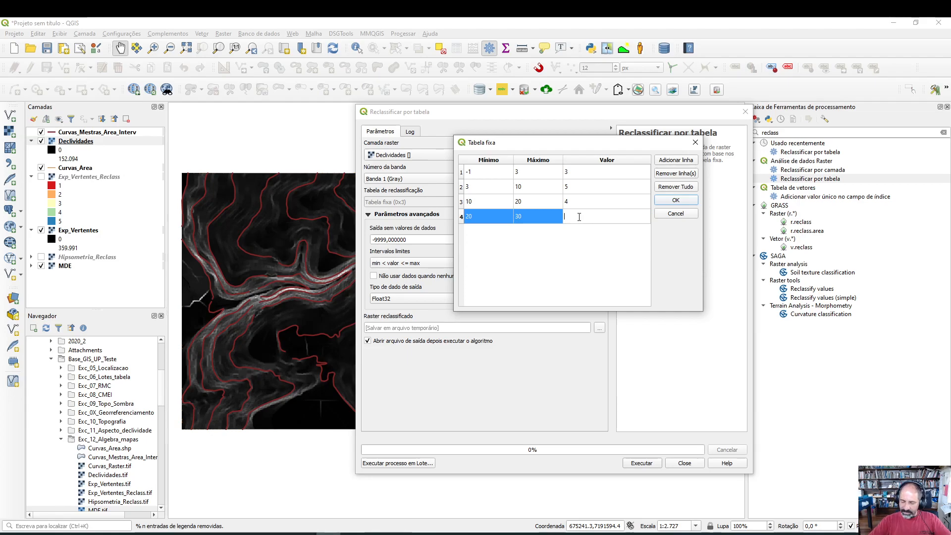
pyautogui.click(583, 241)
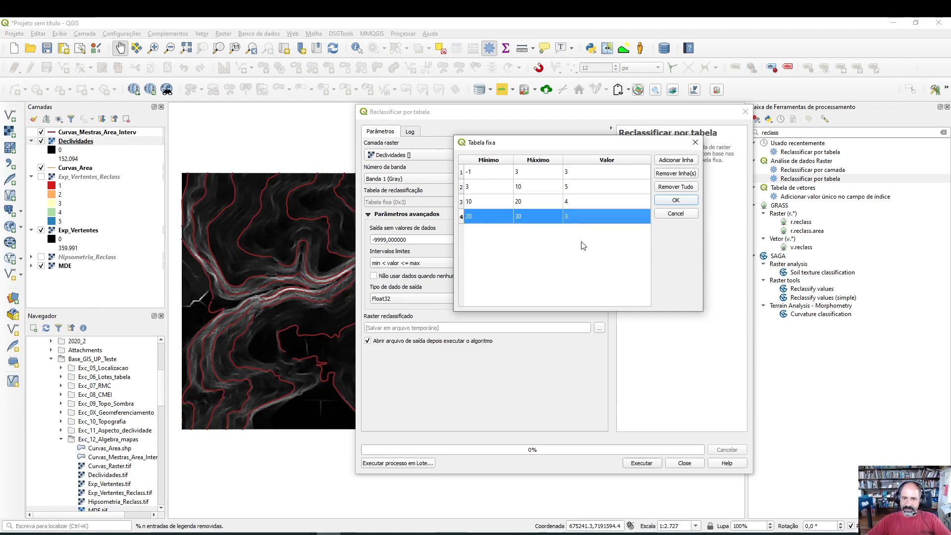
# Step: Add a fifth class with minimum 30, maximum 999999999 and value 1, and accept the reclassification table
pyautogui.click(677, 160)
pyautogui.doubleClick(498, 232)
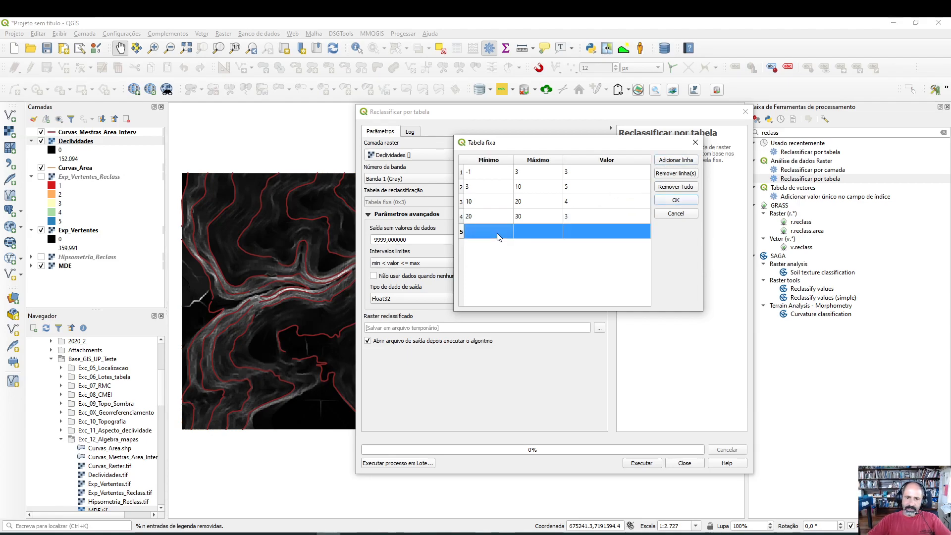
pyautogui.write('30')
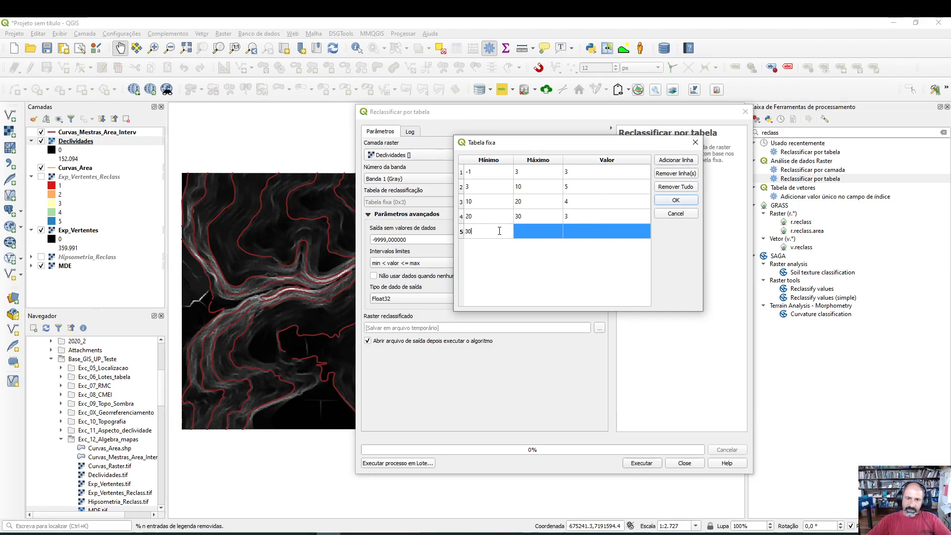
pyautogui.doubleClick(522, 231)
pyautogui.write('999')
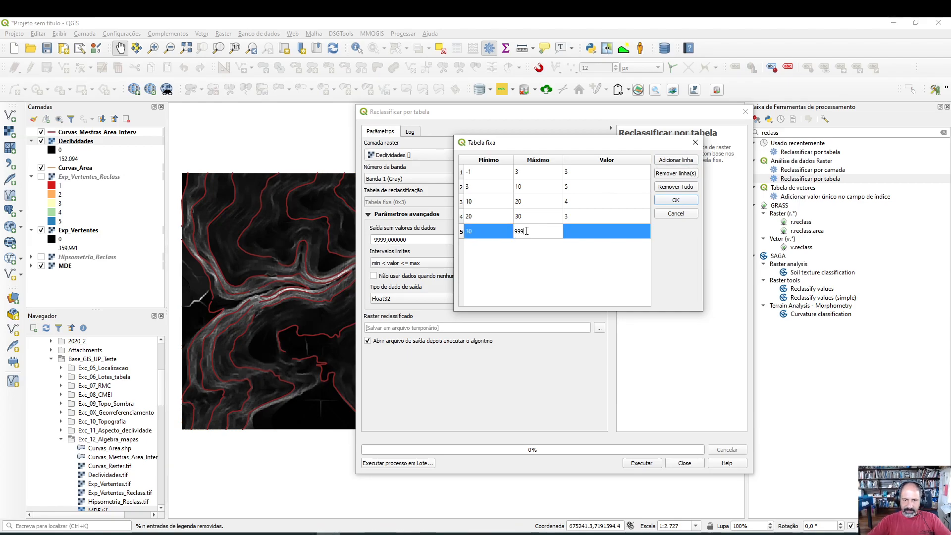
pyautogui.write('999999')
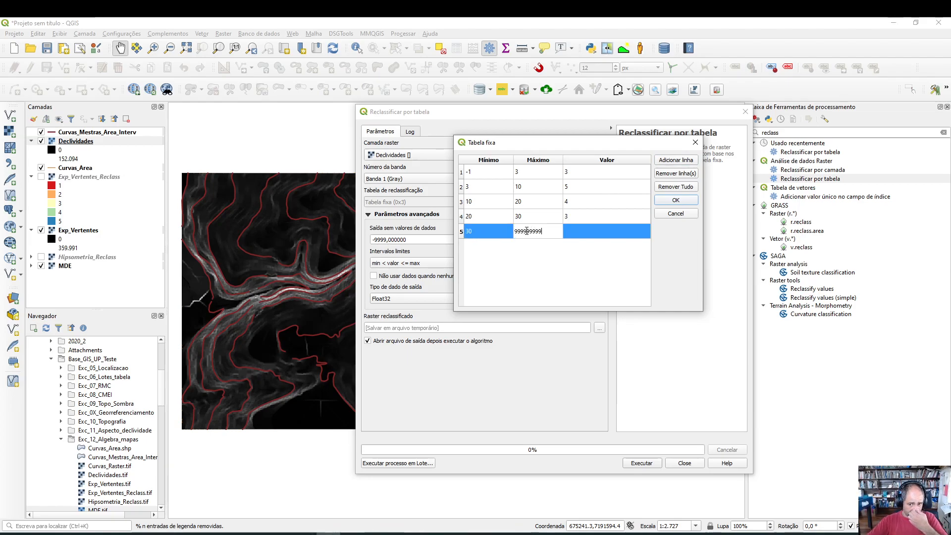
pyautogui.click(583, 231)
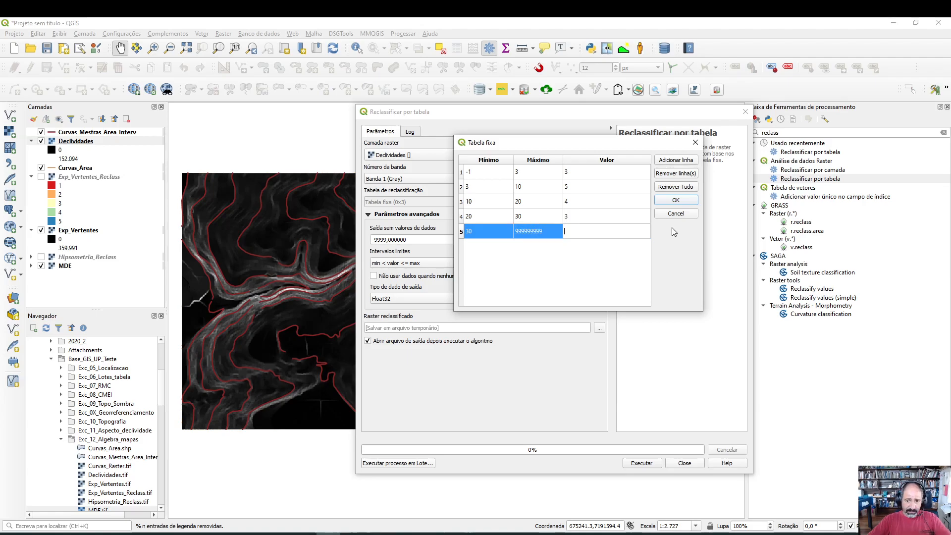
pyautogui.write('1')
pyautogui.click(590, 275)
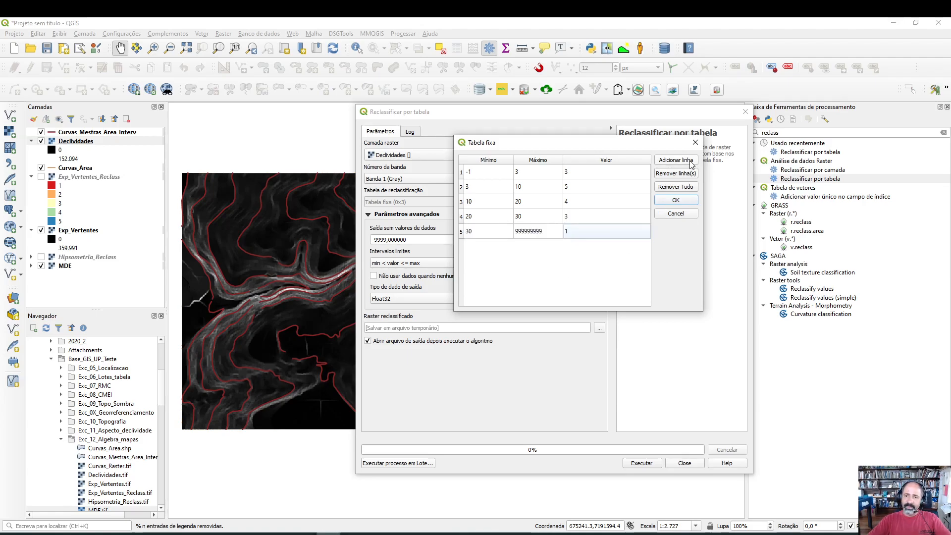
pyautogui.click(675, 200)
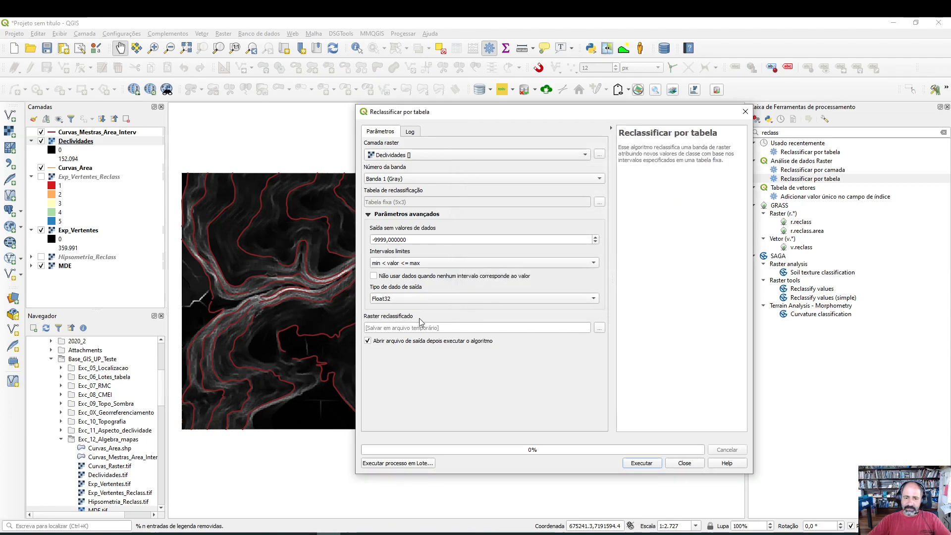
# Step: Set the reclassified output to Declividades_Reclass.tif in the Exc_12_Algebra_mapas folder, run the reclassification and close the tool
pyautogui.click(601, 331)
pyautogui.click(601, 331)
pyautogui.click(641, 348)
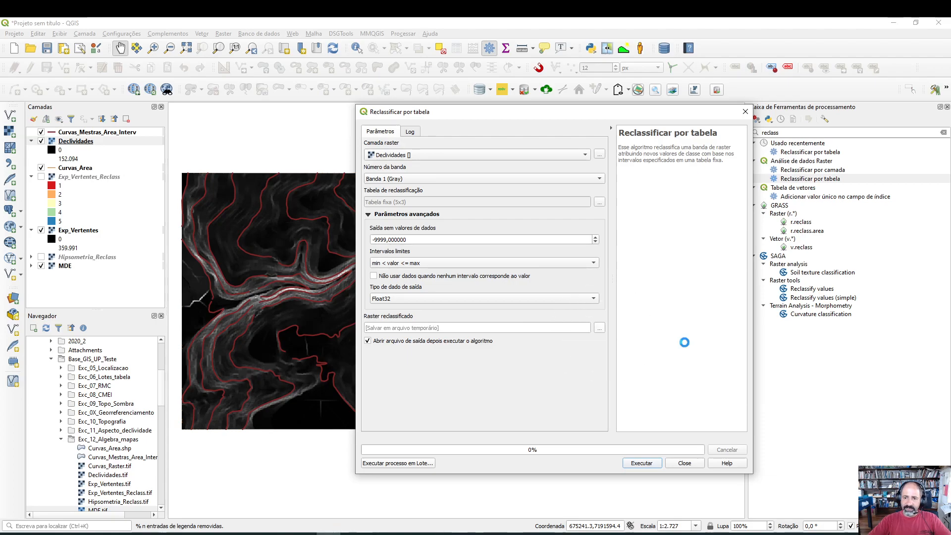
pyautogui.click(643, 209)
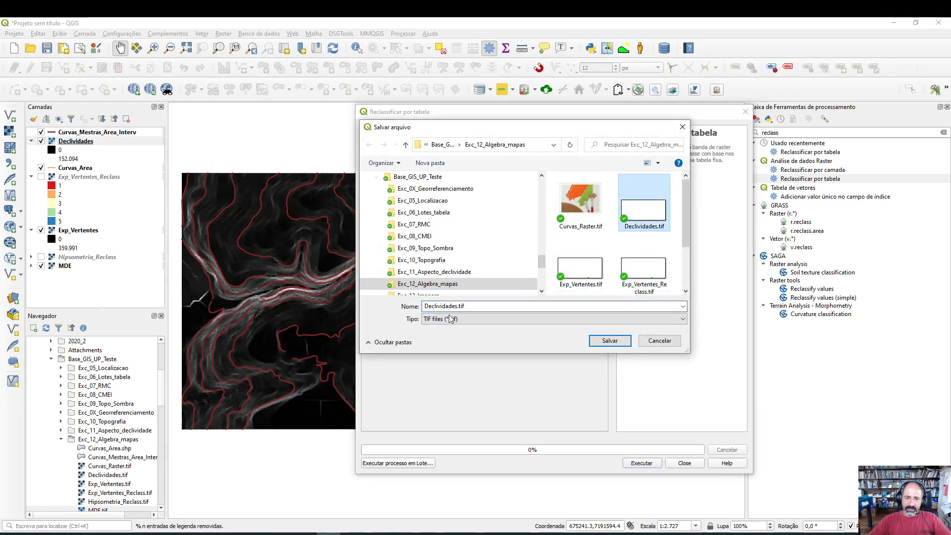
pyautogui.click(485, 305)
pyautogui.click(458, 306)
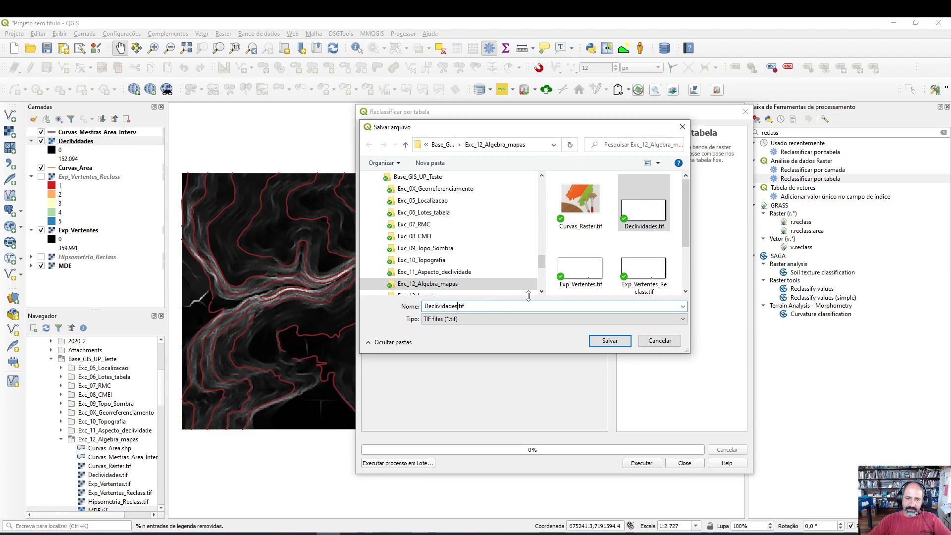
pyautogui.write('_Reclass')
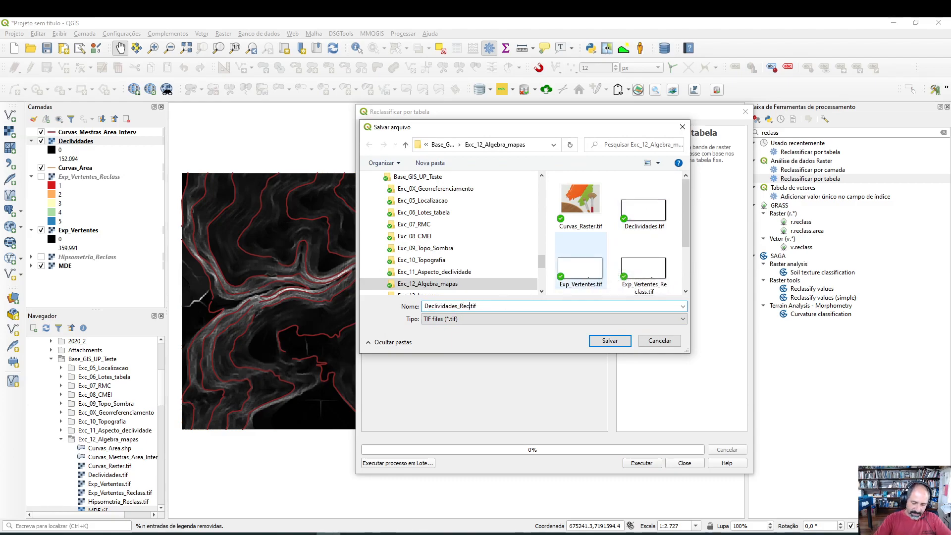
pyautogui.click(613, 341)
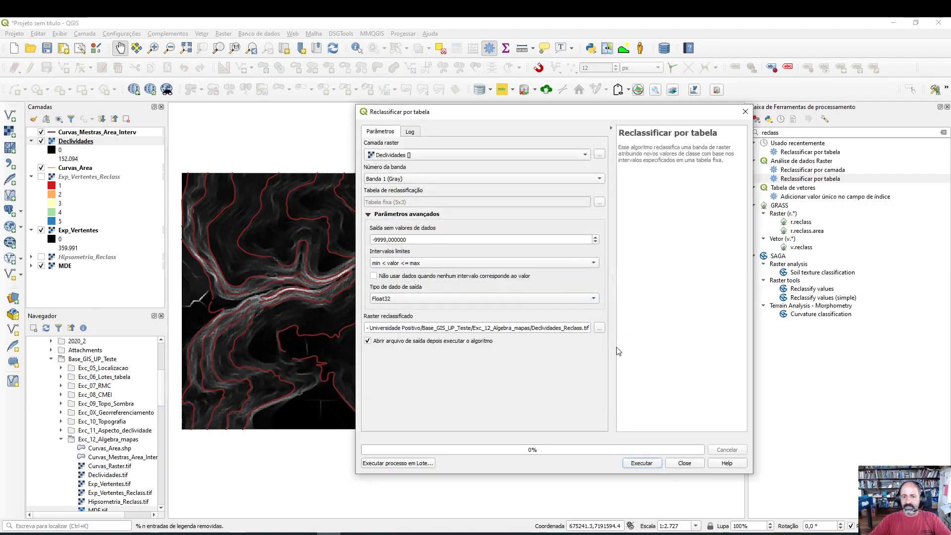
pyautogui.click(648, 466)
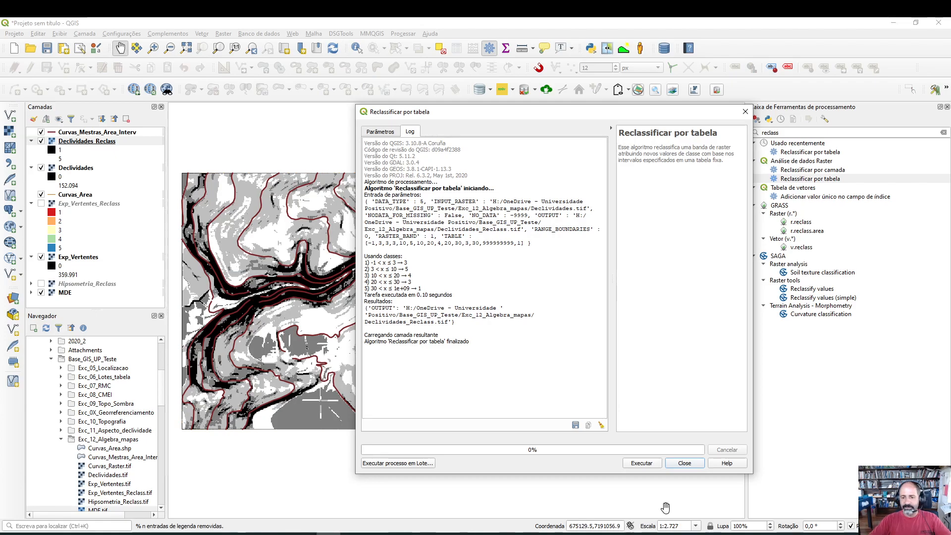
pyautogui.click(688, 463)
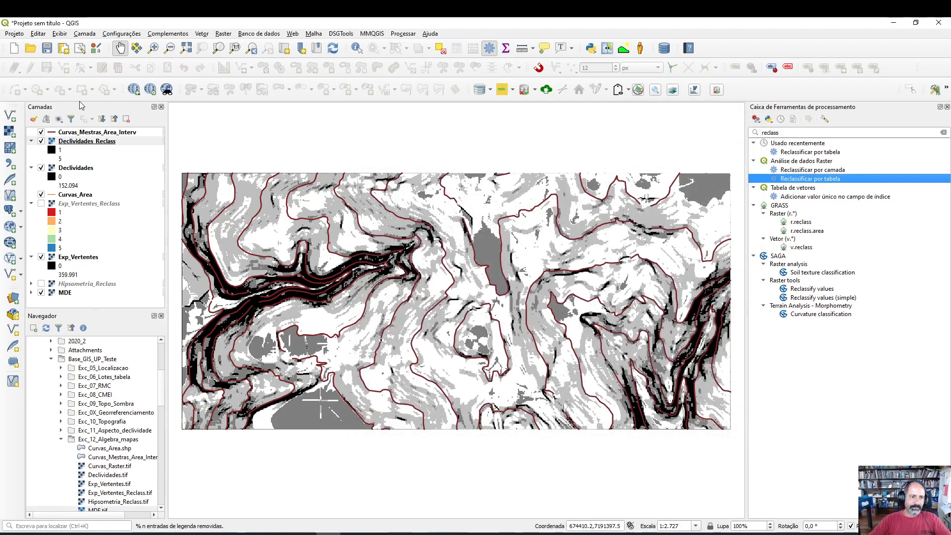
# Step: Render the Declividades_Reclass layer as single-band pseudocolor with the red-to-blue ramp over values 1 to 5
pyautogui.rightClick(86, 143)
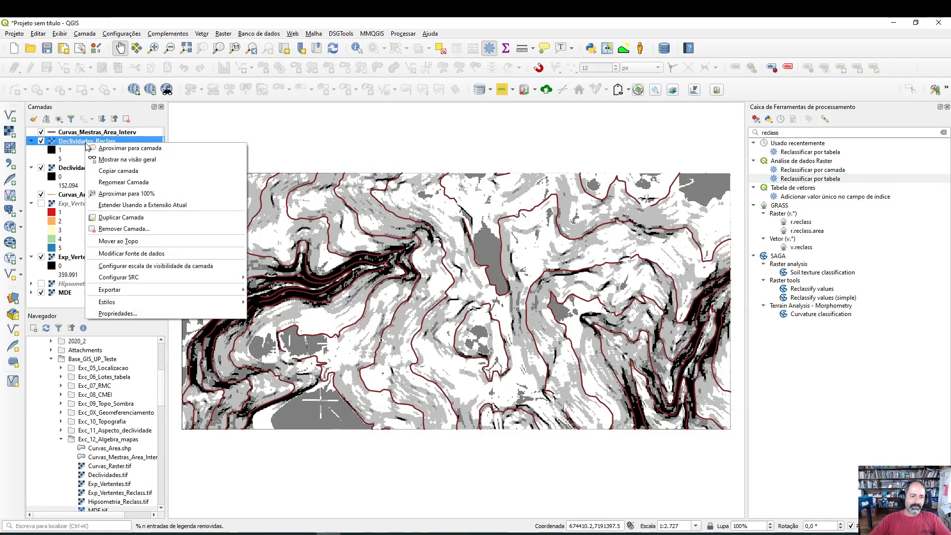
pyautogui.click(156, 315)
pyautogui.click(443, 130)
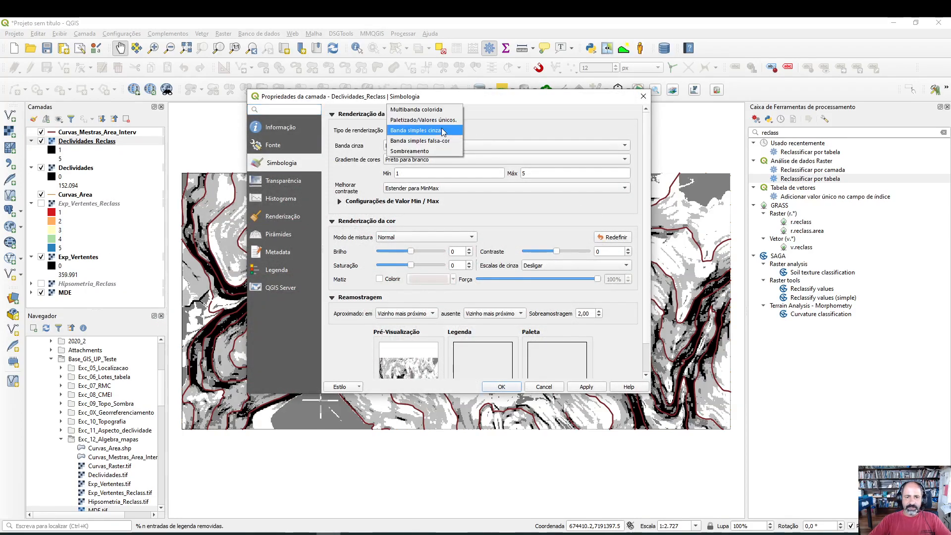
pyautogui.click(443, 131)
pyautogui.click(442, 131)
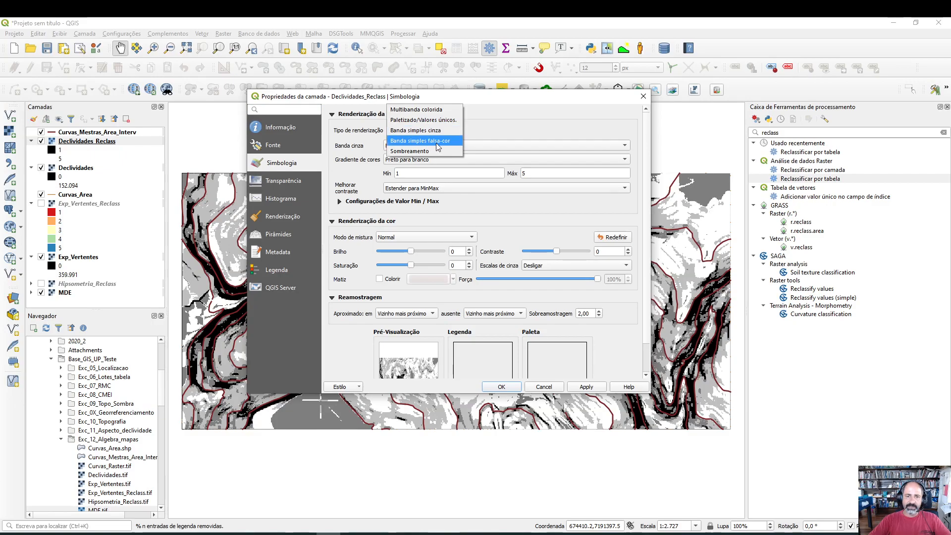
pyautogui.click(441, 142)
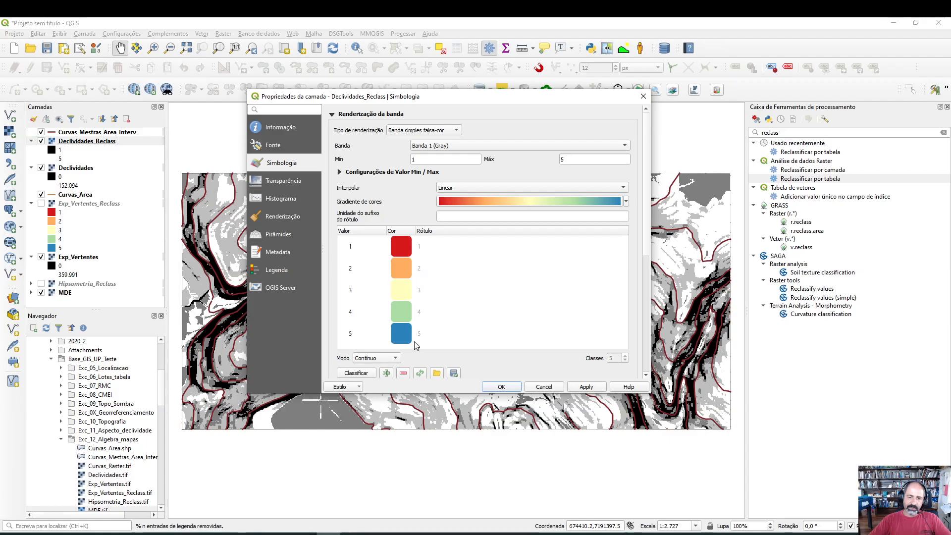
pyautogui.click(503, 389)
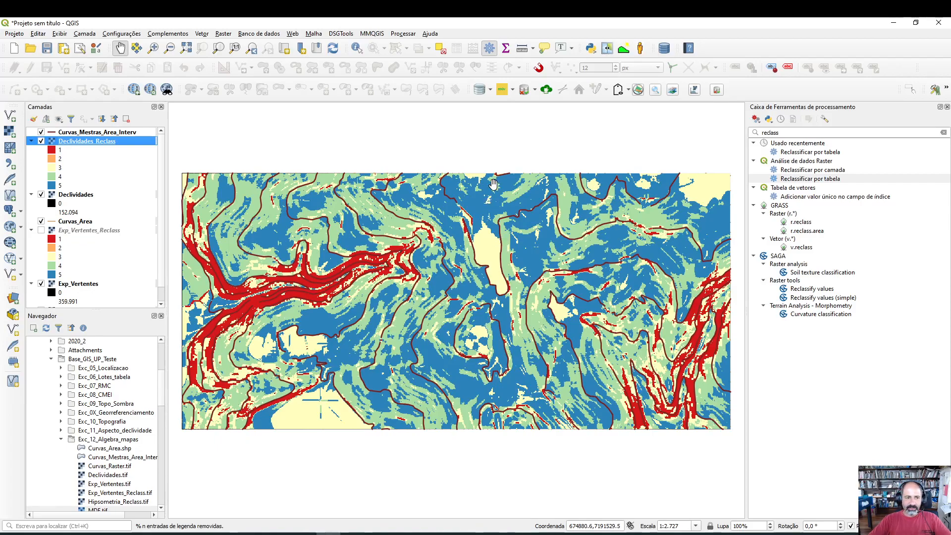
# Step: Hide Declividades_Reclass, Declividades and Curvas_Area, and move Curvas_Area directly below Curvas_Mestras_Area_Interv in the layer order
pyautogui.click(41, 142)
pyautogui.click(32, 141)
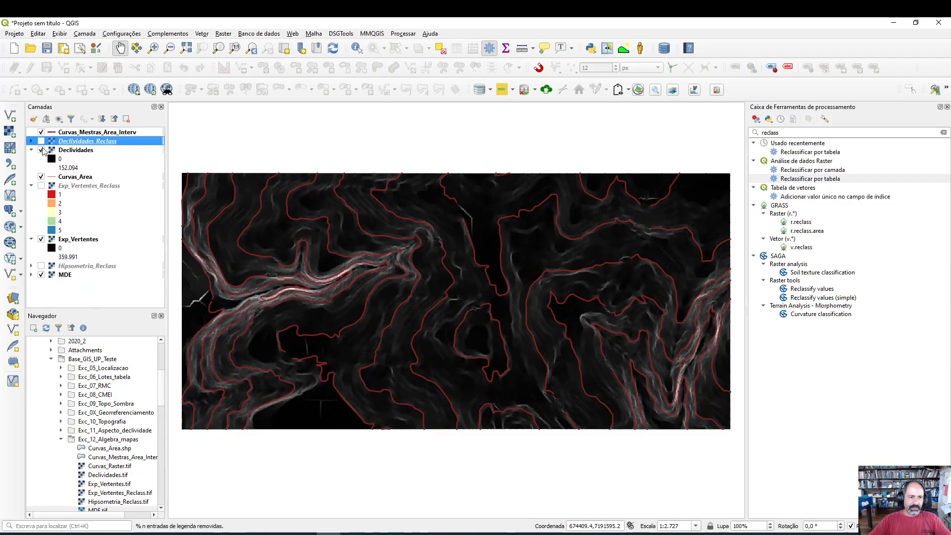
pyautogui.click(41, 150)
pyautogui.click(41, 177)
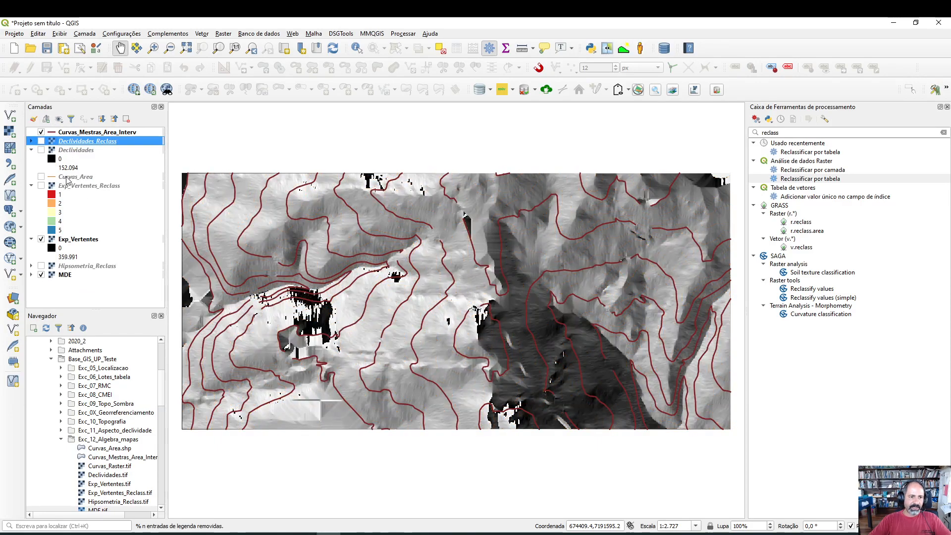
pyautogui.moveTo(67, 178); pyautogui.dragTo(57, 137)
# Step: Collapse the legends of Declividades, Exp_Vertentes_Reclass and Exp_Vertentes, and hide Exp_Vertentes so the MDE shows
pyautogui.click(31, 159)
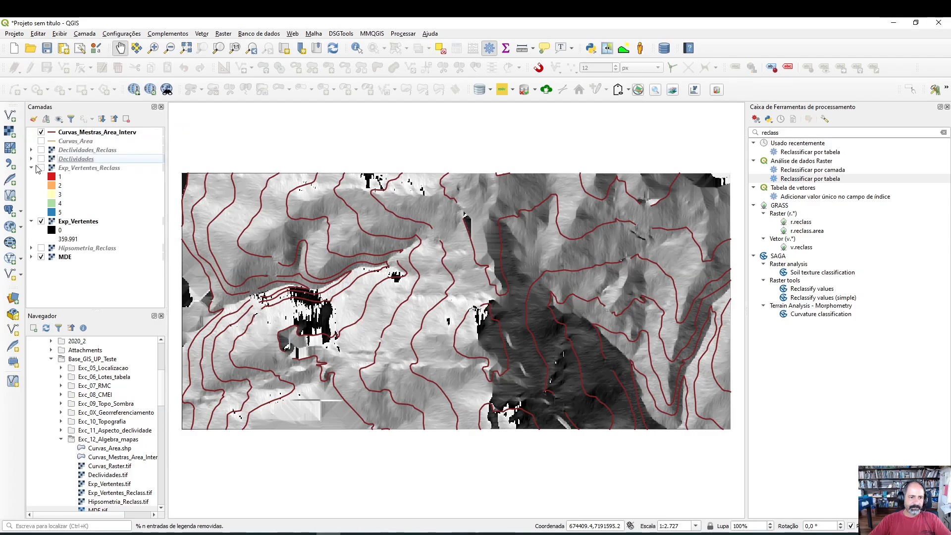
pyautogui.click(31, 168)
pyautogui.click(31, 176)
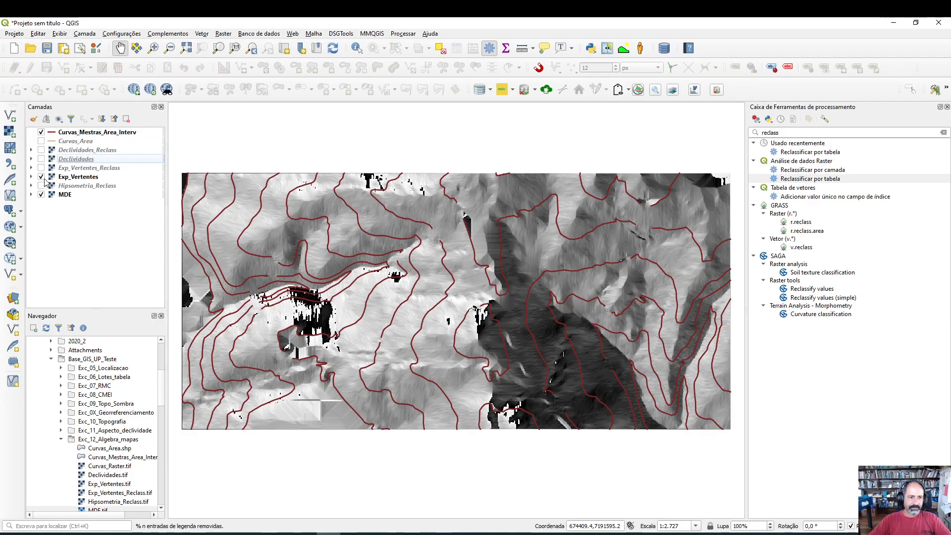
pyautogui.click(42, 177)
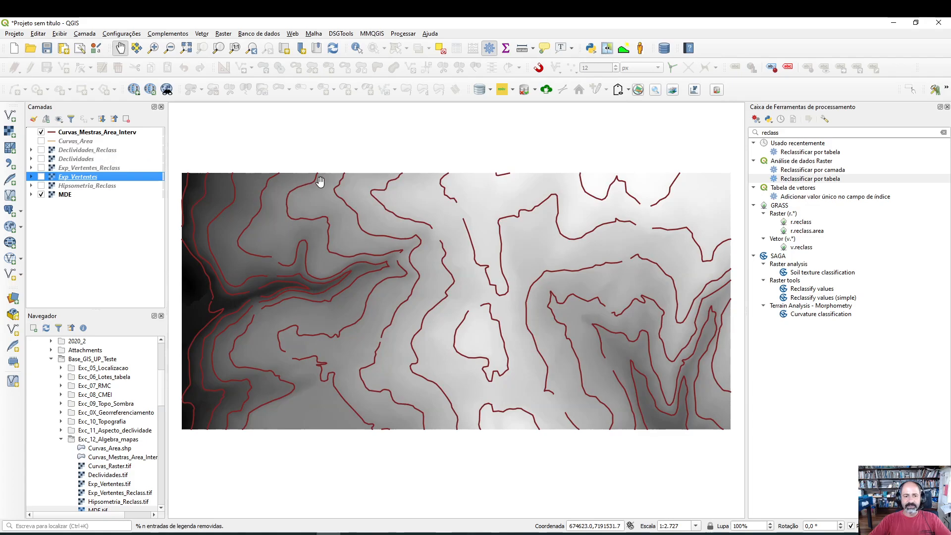
# Step: Start the raster Topographic Position Index (TPI) analysis with MDE as its input layer
pyautogui.click(223, 34)
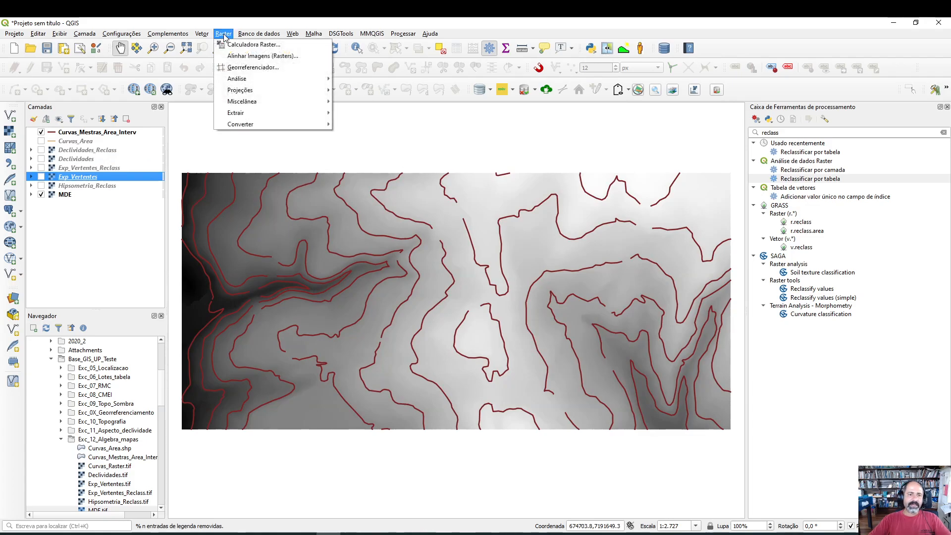
pyautogui.moveTo(248, 78)
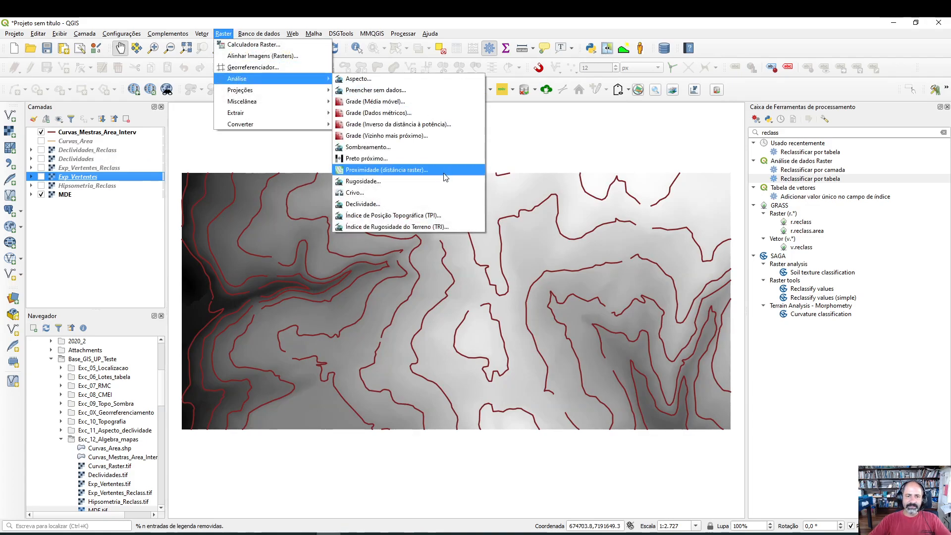
pyautogui.click(426, 216)
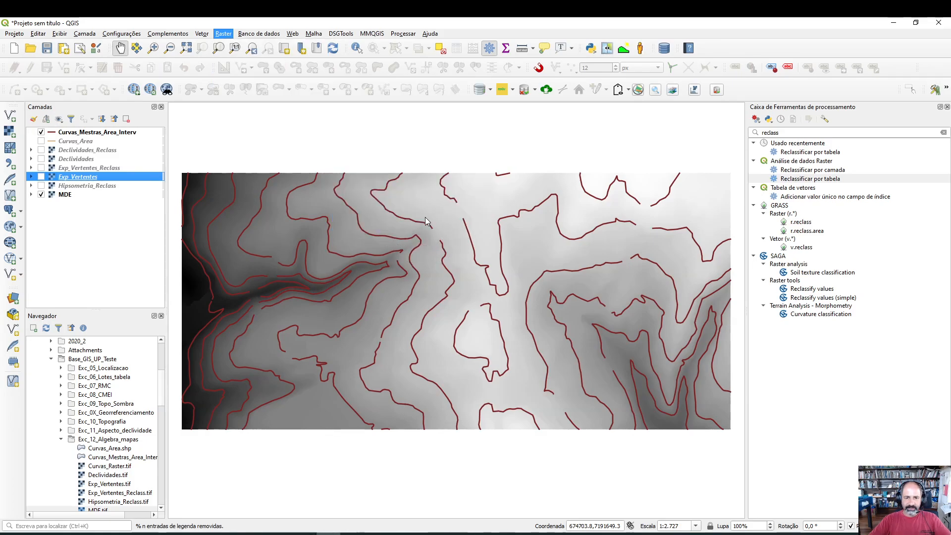
pyautogui.click(434, 155)
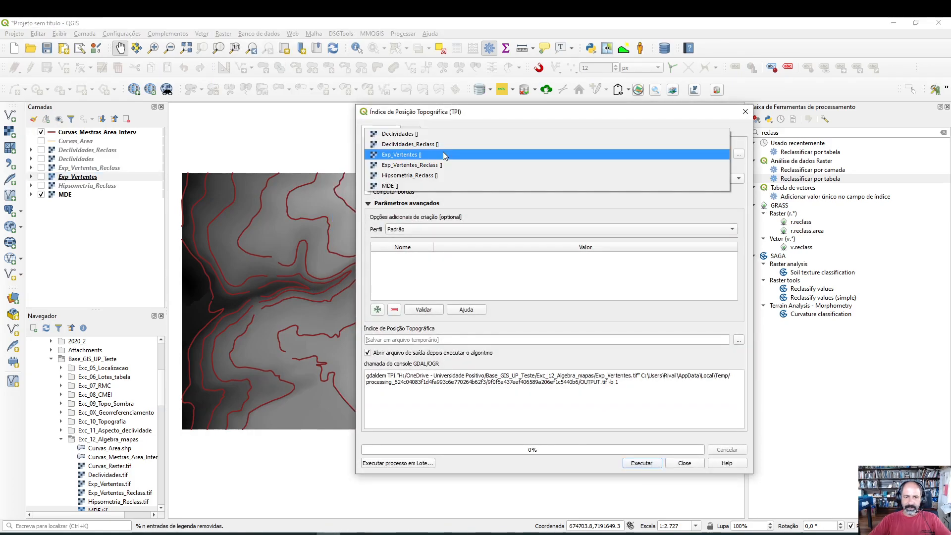
pyautogui.press('Down')
pyautogui.press('Down')
pyautogui.press('Down')
pyautogui.press('Return')
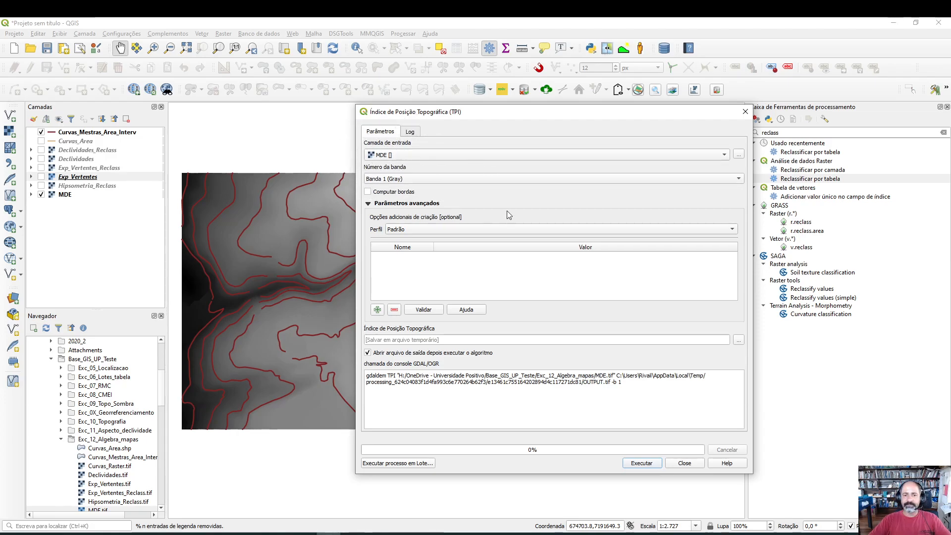
# Step: Save the index output as IPT.tif in the Exc_12_Algebra_mapas folder, run the analysis and close the tool
pyautogui.click(739, 341)
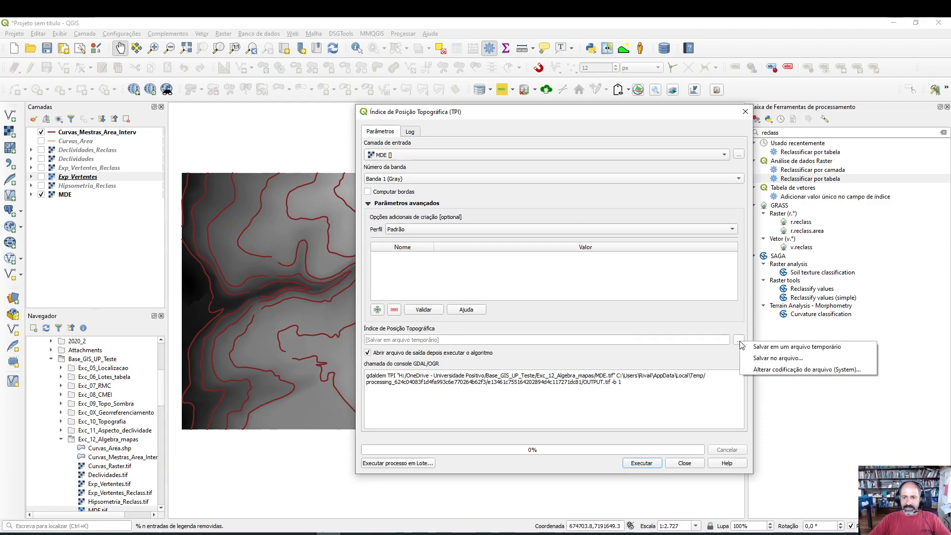
pyautogui.click(761, 357)
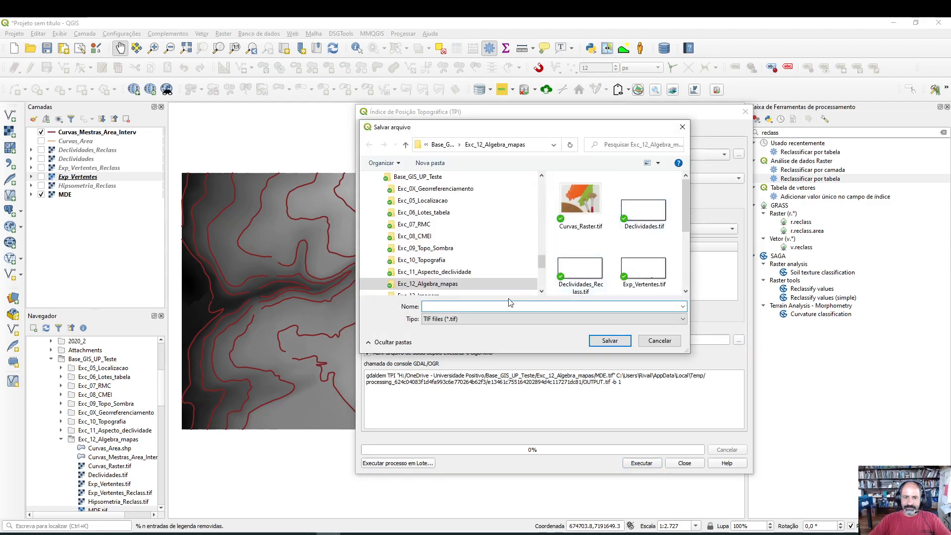
pyautogui.write('IPT')
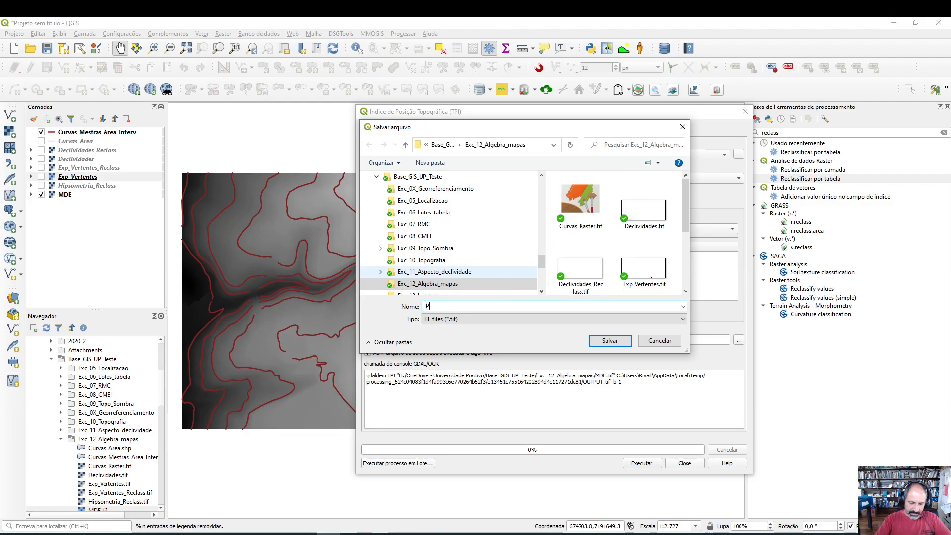
pyautogui.click(616, 341)
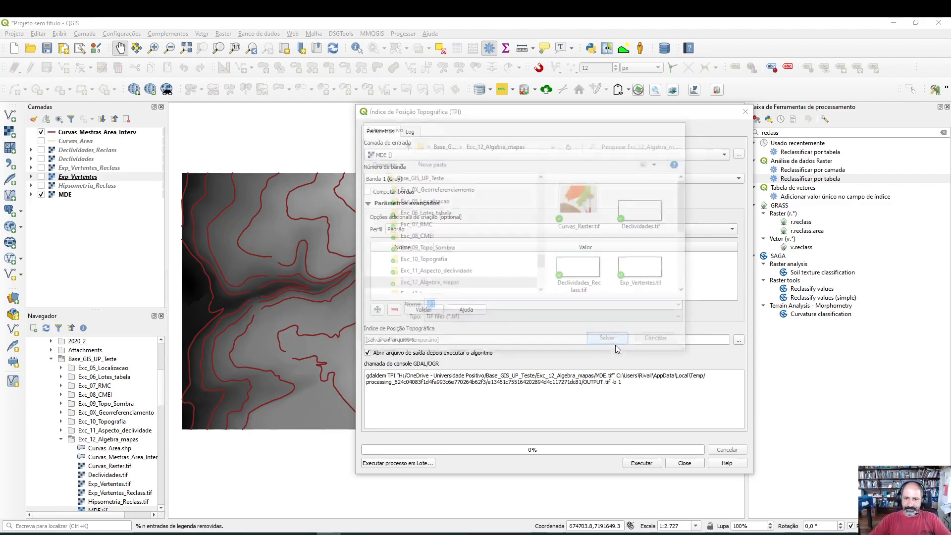
pyautogui.click(639, 467)
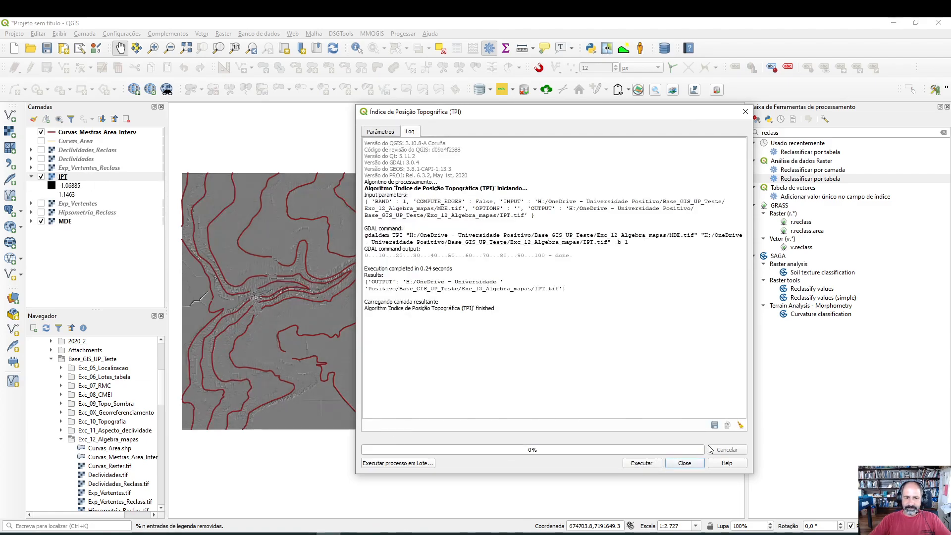
pyautogui.click(691, 466)
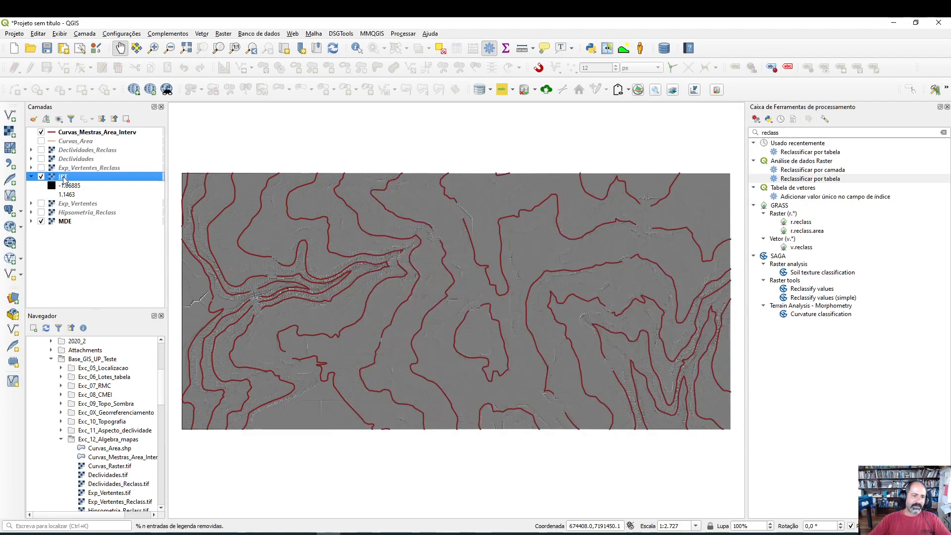
# Step: Set the IPT layer's symbology to single-band pseudocolor and apply it while keeping the layer properties open
pyautogui.rightClick(64, 180)
pyautogui.click(120, 346)
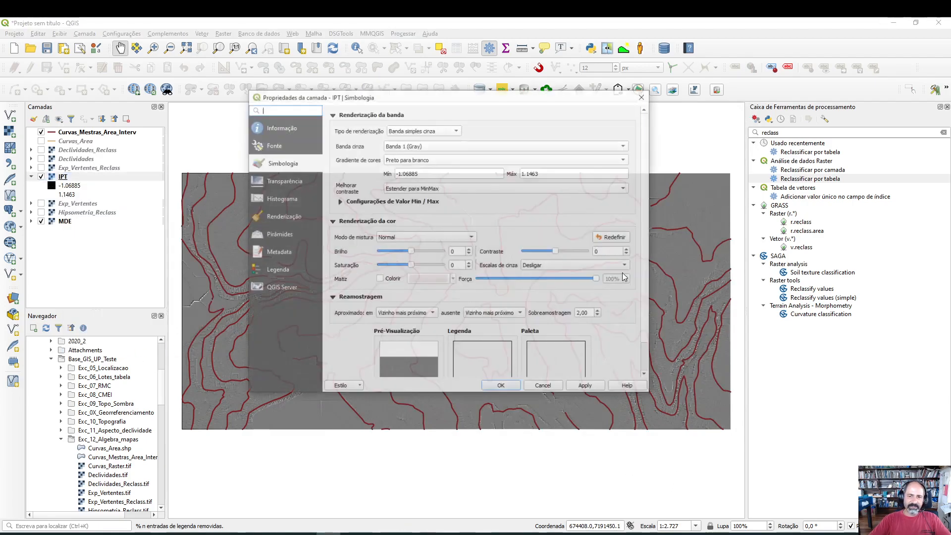
pyautogui.click(449, 133)
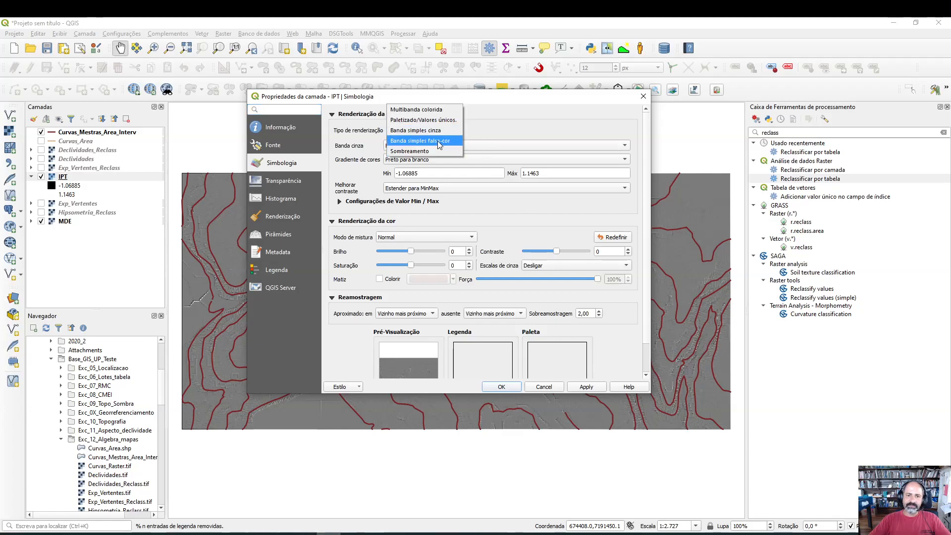
pyautogui.click(438, 141)
pyautogui.scroll(-1, 477, 365)
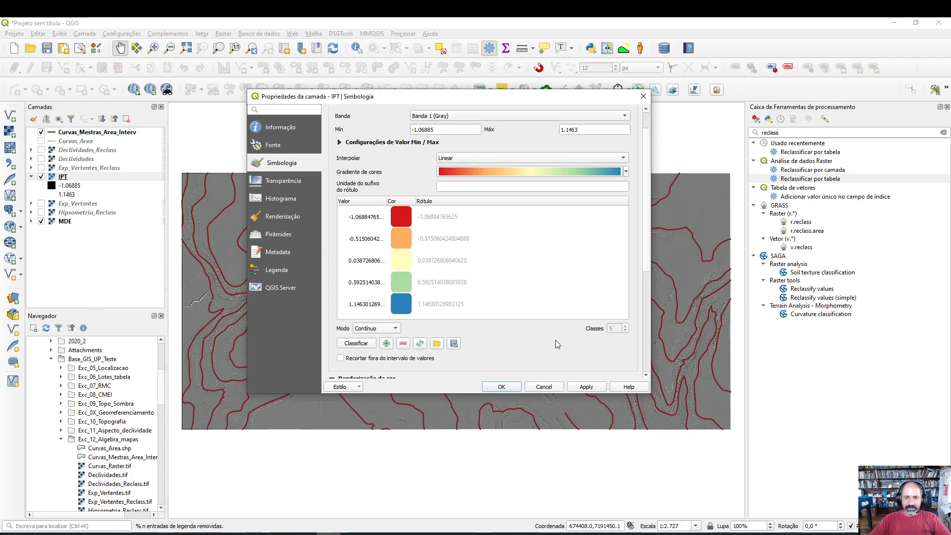
pyautogui.click(586, 387)
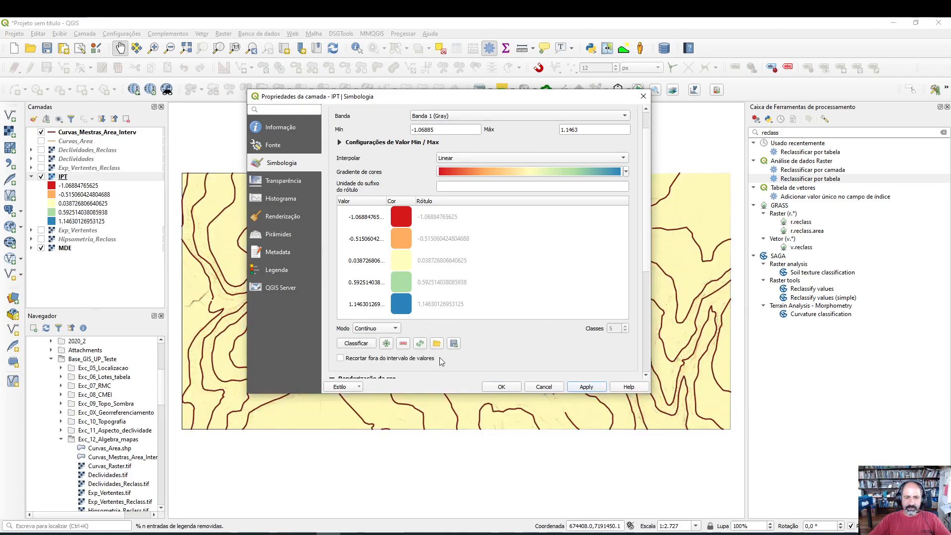
# Step: Change the IPT classification mode to quantile (Quartil) with 5 classes and apply it
pyautogui.click(397, 329)
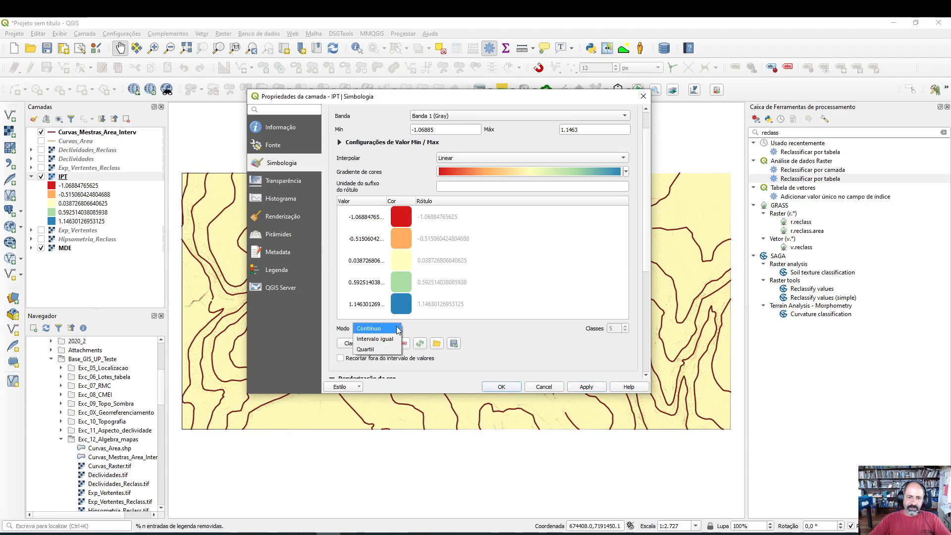
pyautogui.click(385, 350)
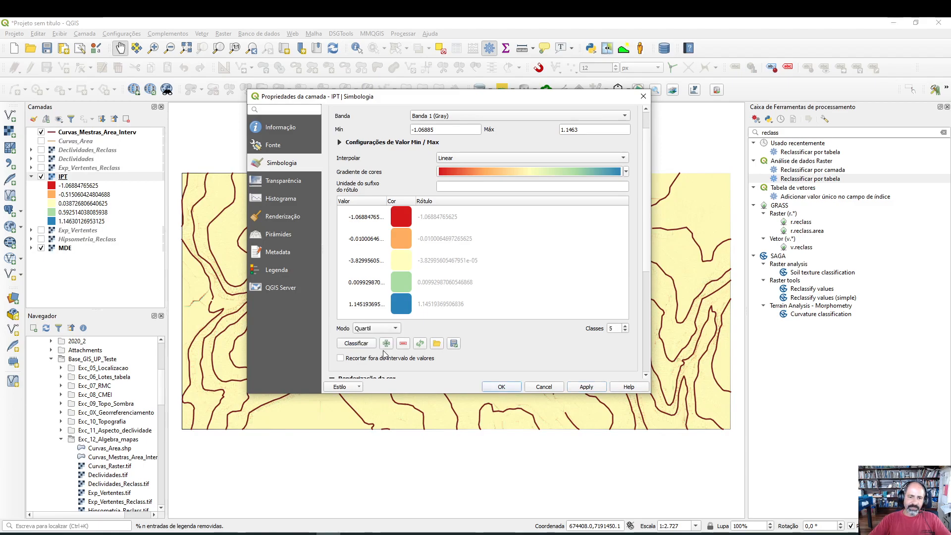
pyautogui.click(596, 391)
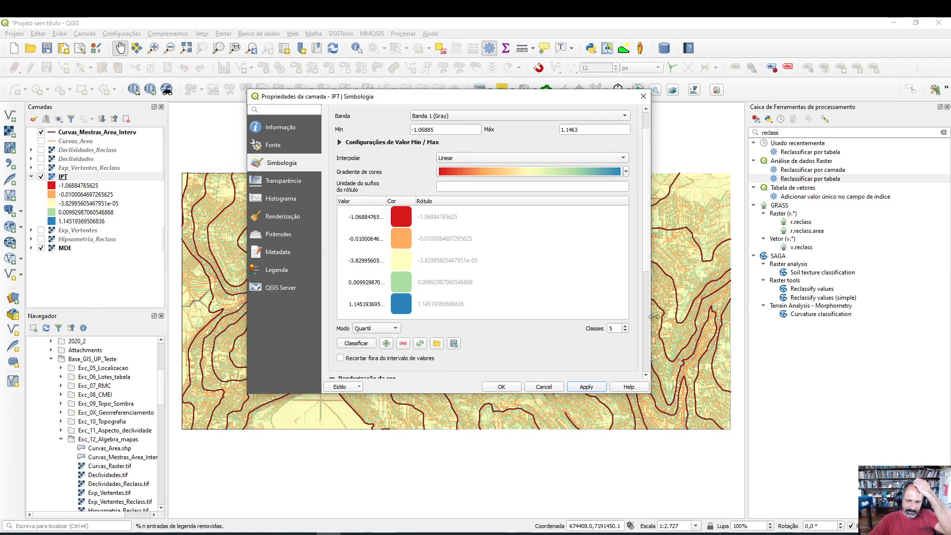
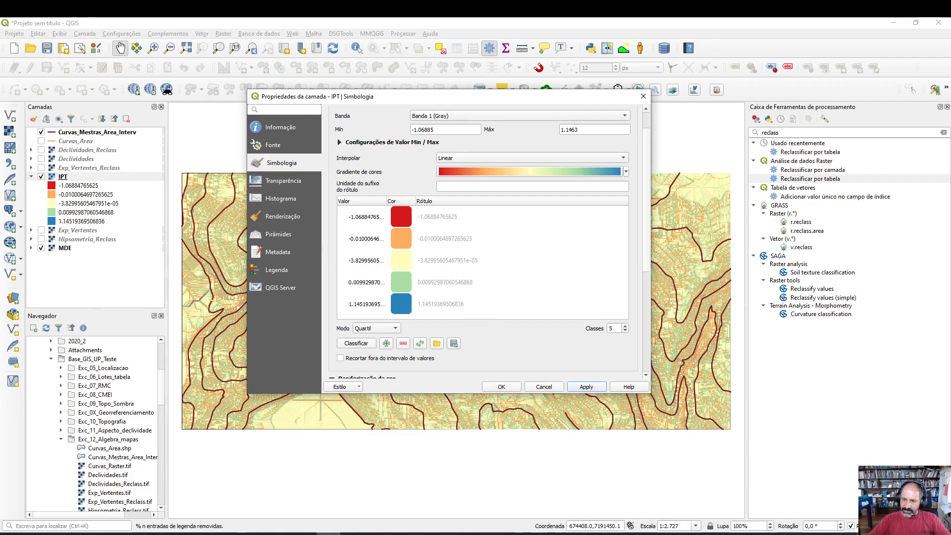
# Step: Capture the screen showing the IPT class values with Snip & Sketch (Captura e Esboço) and move the capture window out of view
pyautogui.click(850, 534)
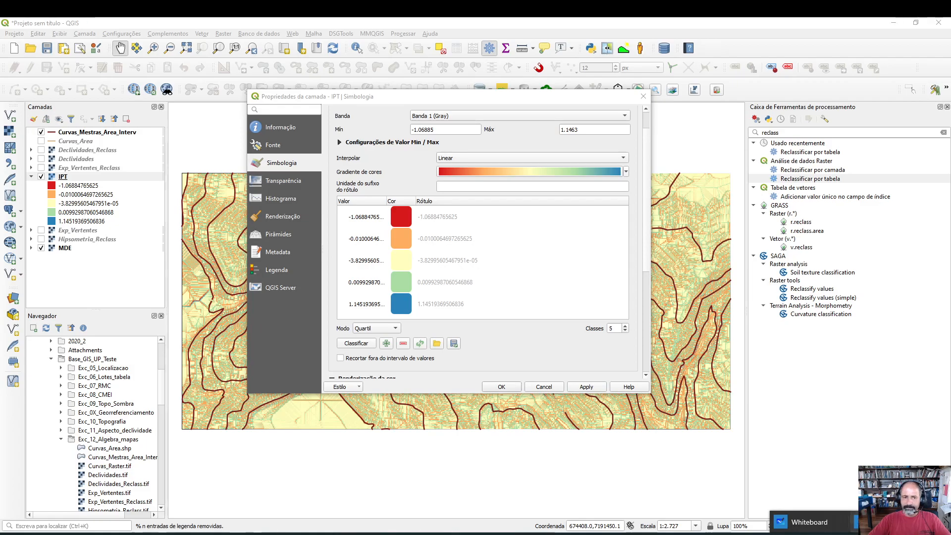
pyautogui.click(891, 523)
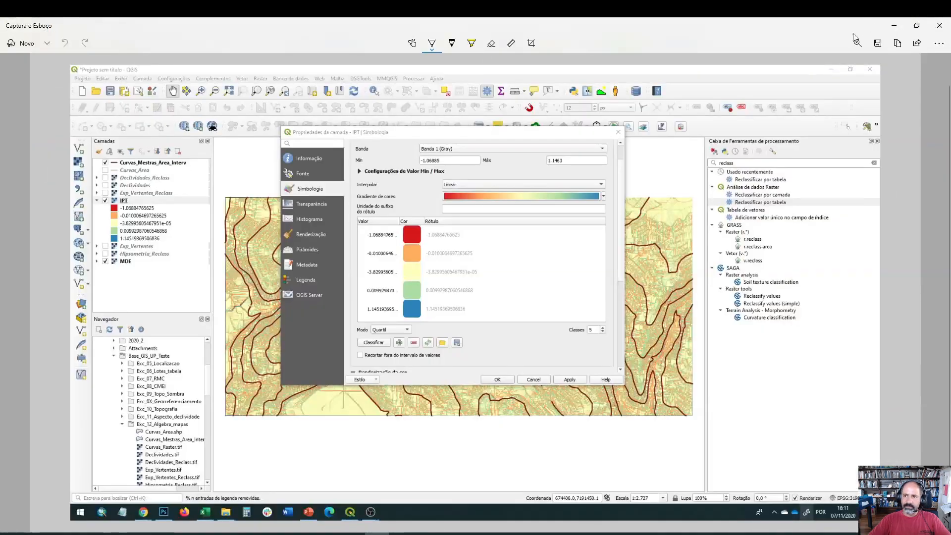
pyautogui.moveTo(806, 27); pyautogui.dragTo(0, 37)
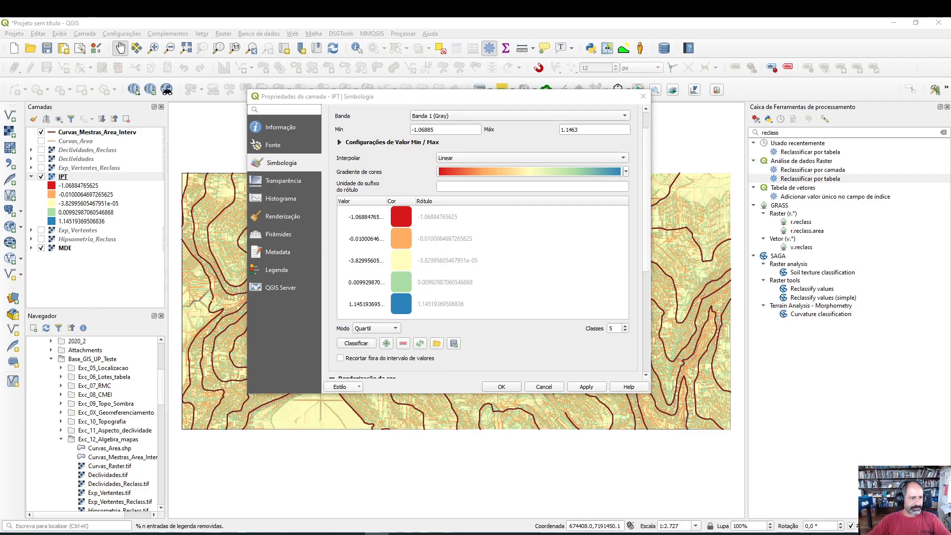
# Step: Switch to the Notepad list of IPT class ranges and highlight the weight 1 beside the range up to -1.06884
pyautogui.hotkey('alt', 'Tab')
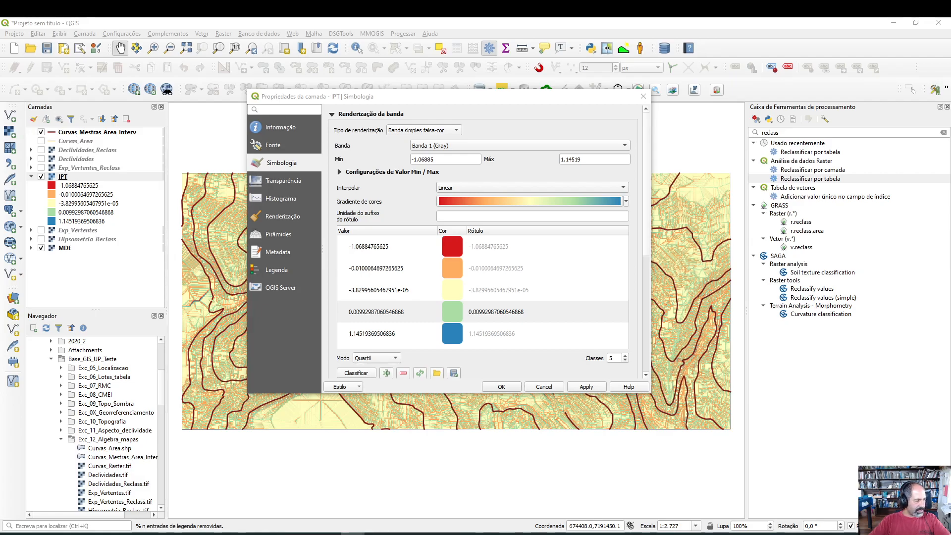
pyautogui.hotkey('alt', 'Tab')
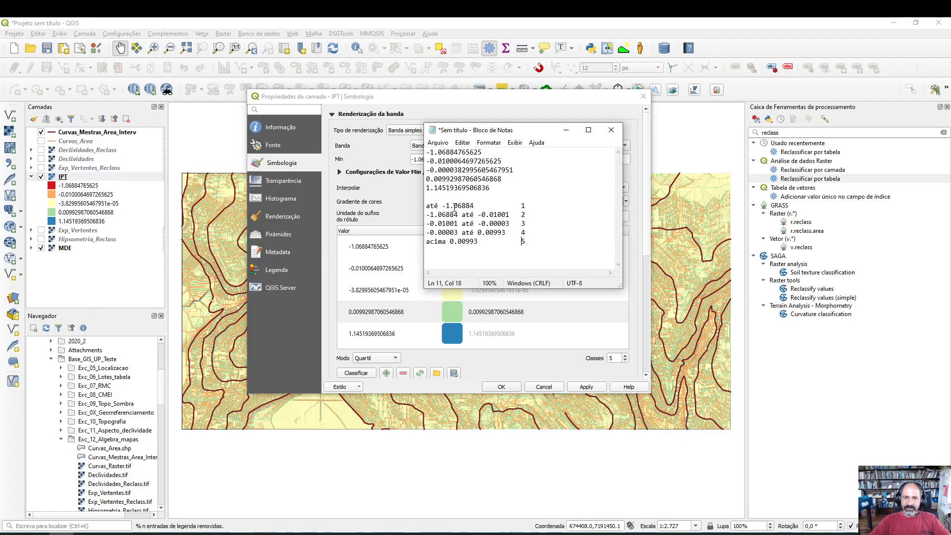
pyautogui.click(529, 205)
pyautogui.moveTo(523, 205); pyautogui.dragTo(510, 206)
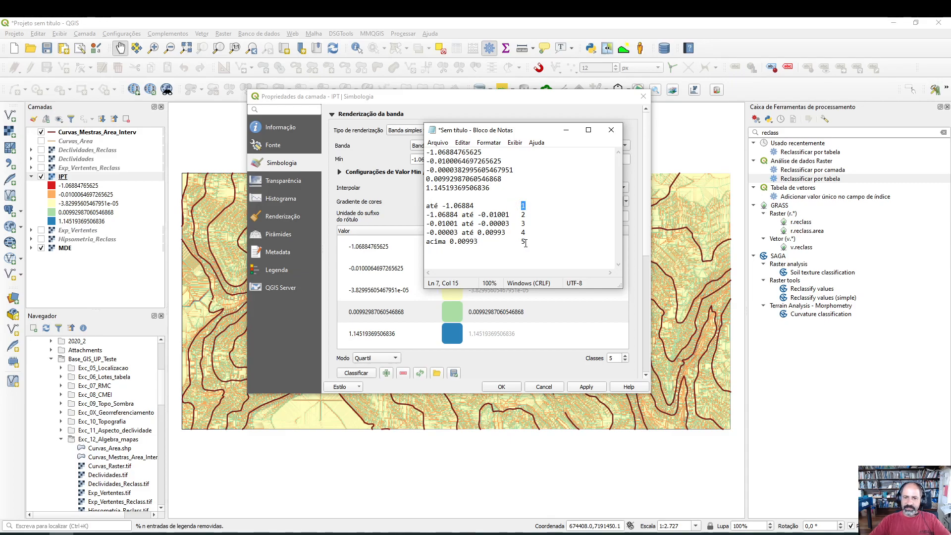
# Step: Highlight the five IPT class ranges in Notepad, move its window aside, and accept the IPT layer properties
pyautogui.moveTo(529, 241); pyautogui.dragTo(426, 198)
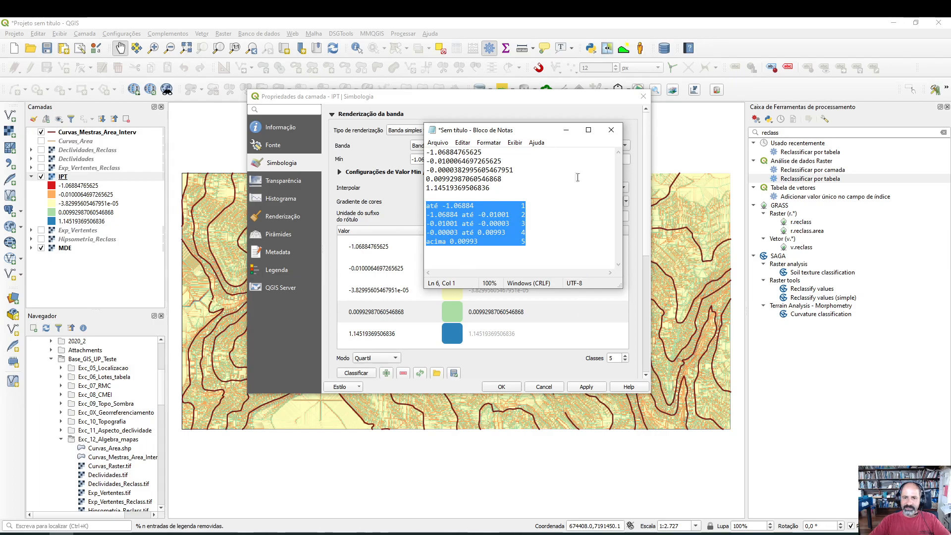
pyautogui.moveTo(533, 132); pyautogui.dragTo(144, 148)
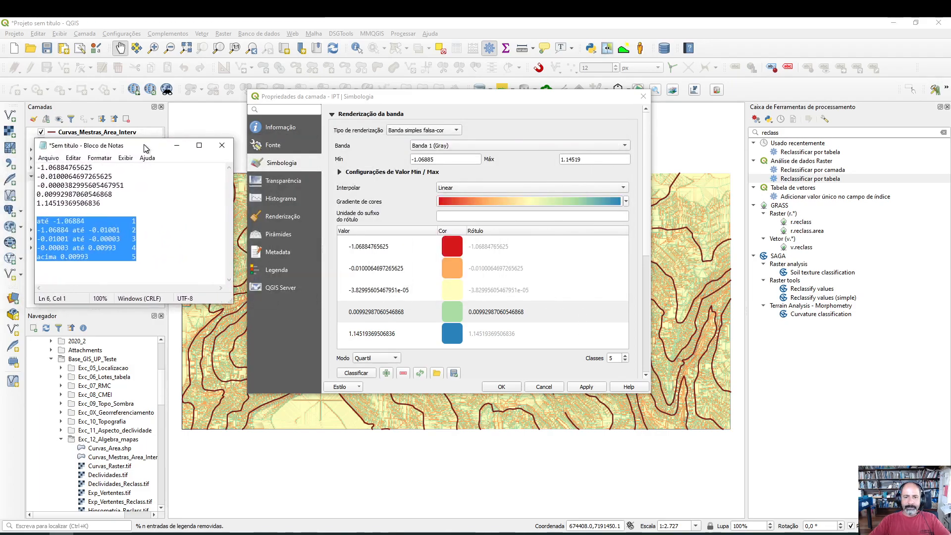
pyautogui.click(503, 388)
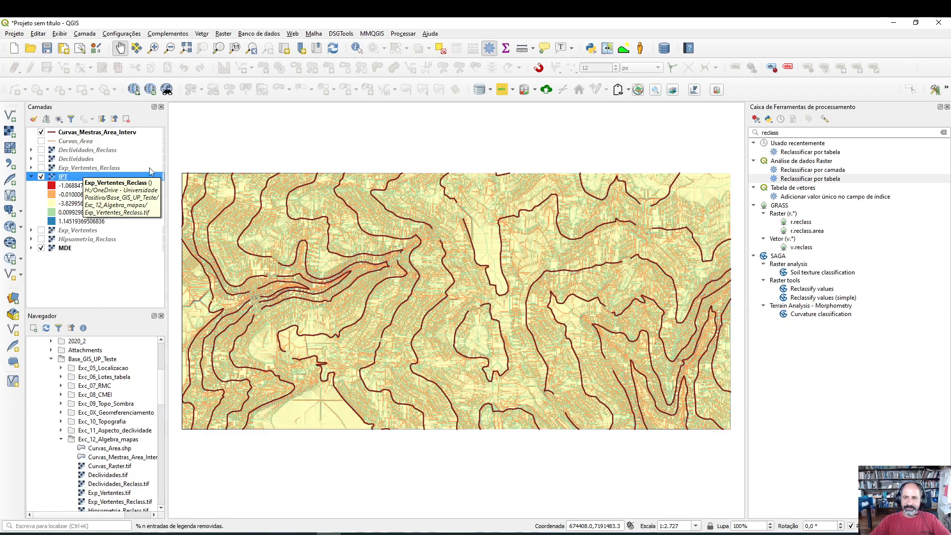
# Step: Start Reclassify by table (Reclassificar por tabela) with IPT as the input raster
pyautogui.click(818, 179)
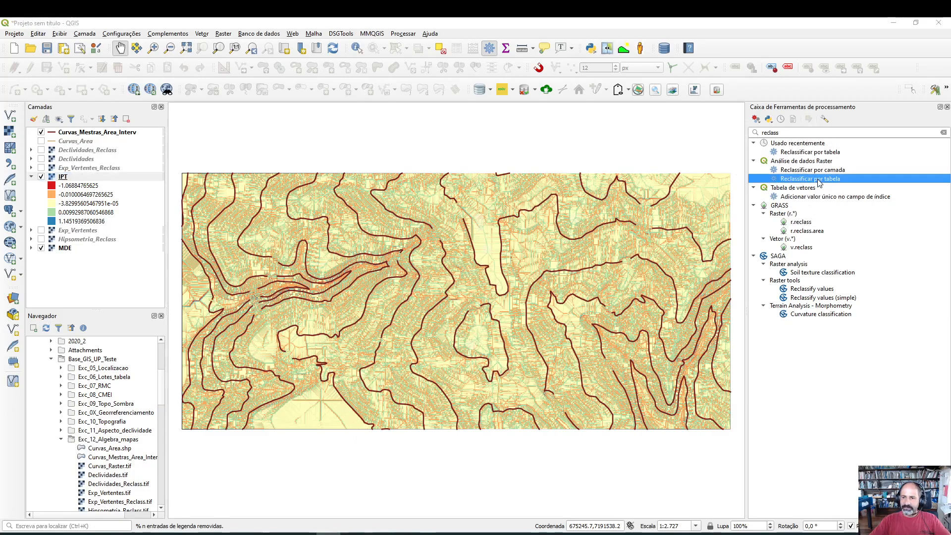
pyautogui.doubleClick(818, 180)
pyautogui.click(492, 154)
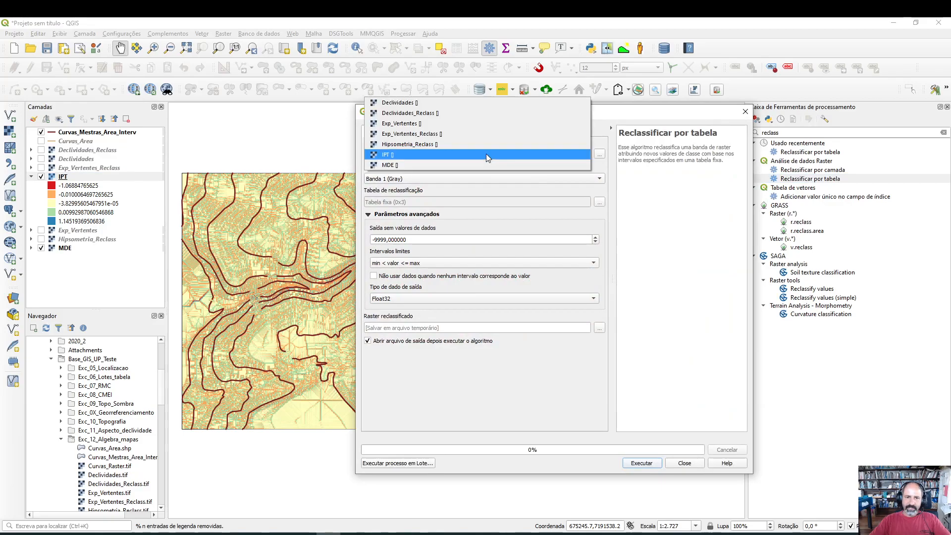
pyautogui.press('ctrl')
pyautogui.press('ctrl')
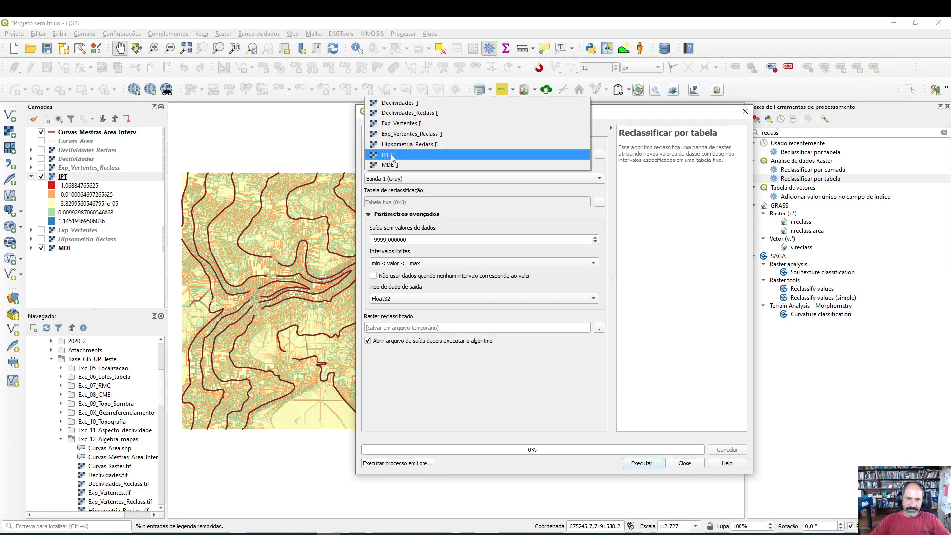
pyautogui.click(390, 155)
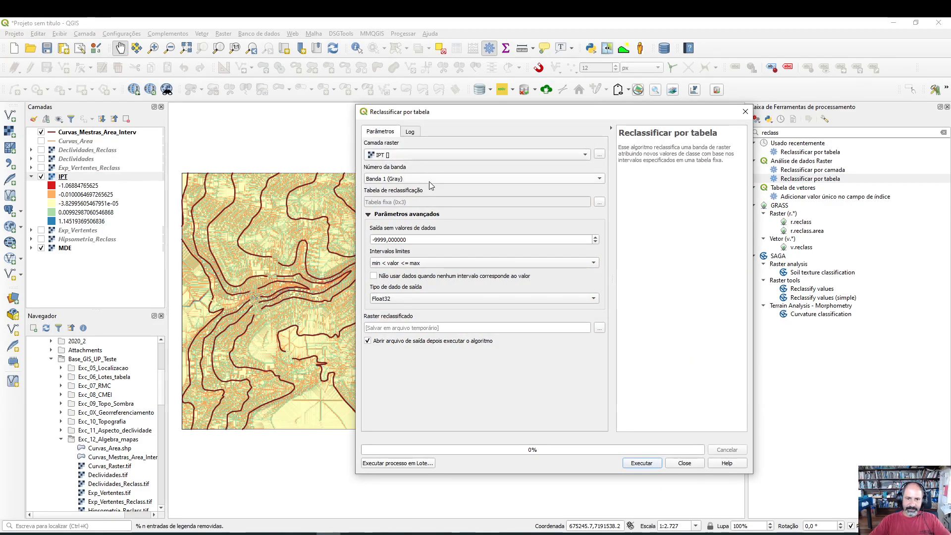
# Step: Add a first row to the fixed reclassification table and copy the upper limit -1.06884 from the Notepad range list
pyautogui.click(599, 202)
pyautogui.click(676, 161)
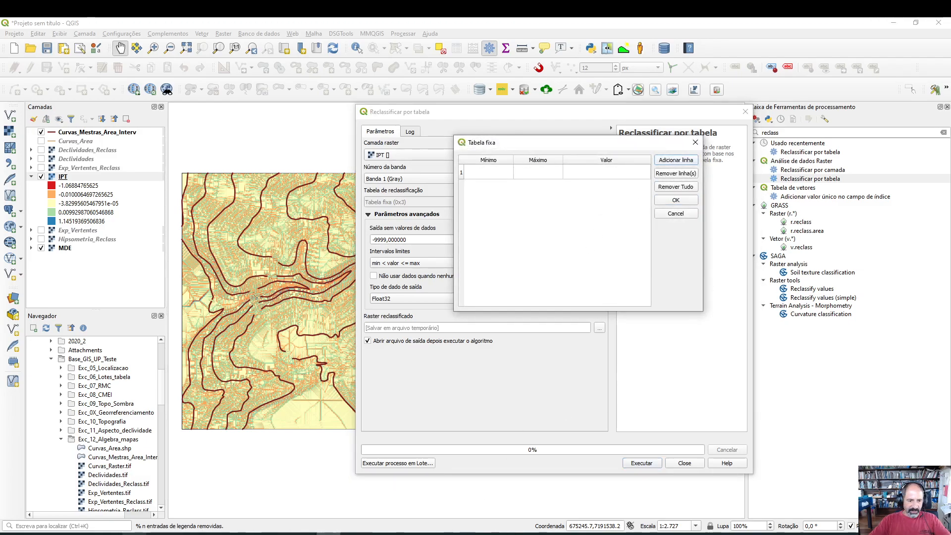
pyautogui.hotkey('alt', 'Tab')
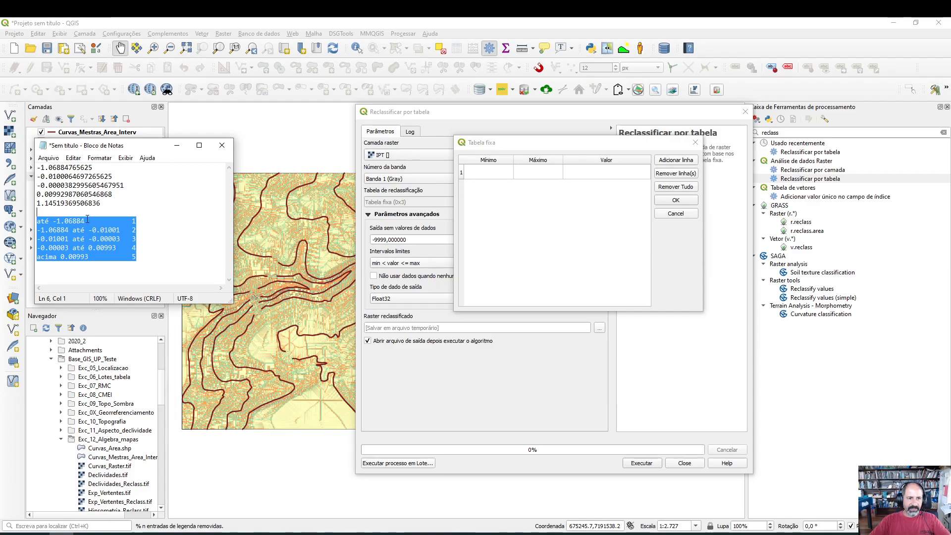
pyautogui.moveTo(88, 220); pyautogui.dragTo(55, 216)
pyautogui.hotkey('ctrl', 'c')
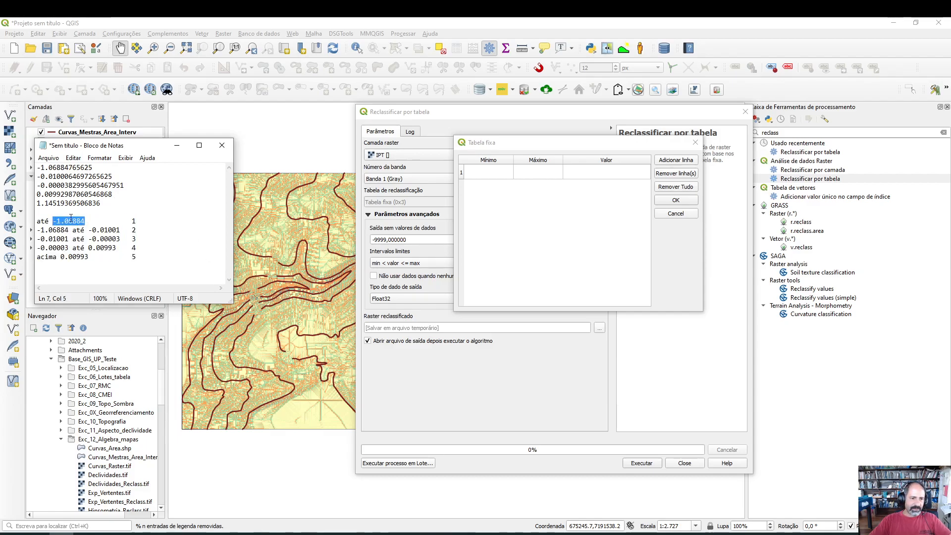
pyautogui.doubleClick(495, 172)
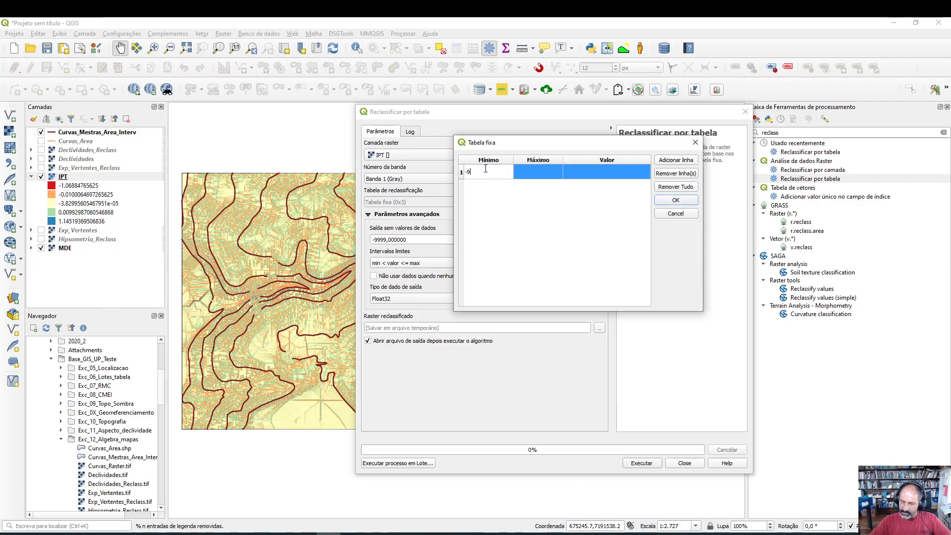
pyautogui.write('-99999999999')
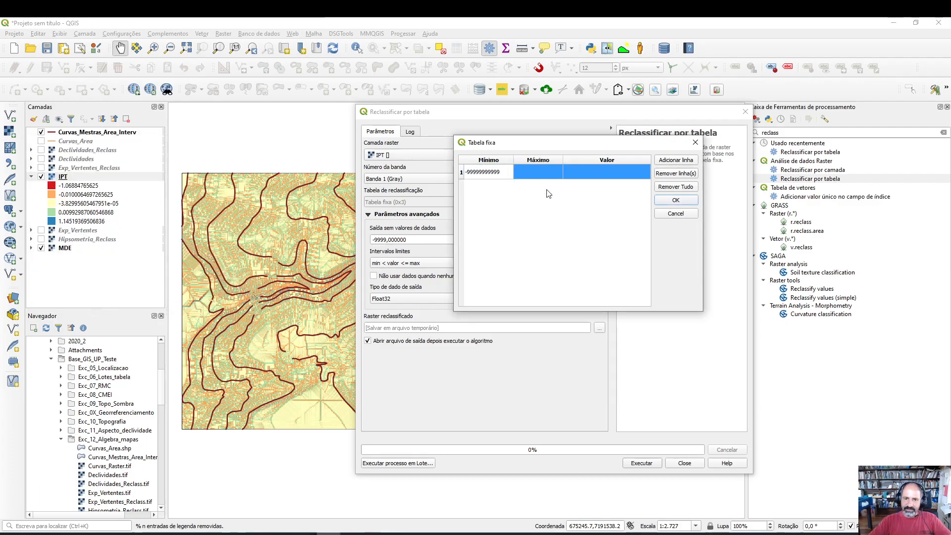
pyautogui.doubleClick(543, 175)
pyautogui.hotkey('ctrl', 'v')
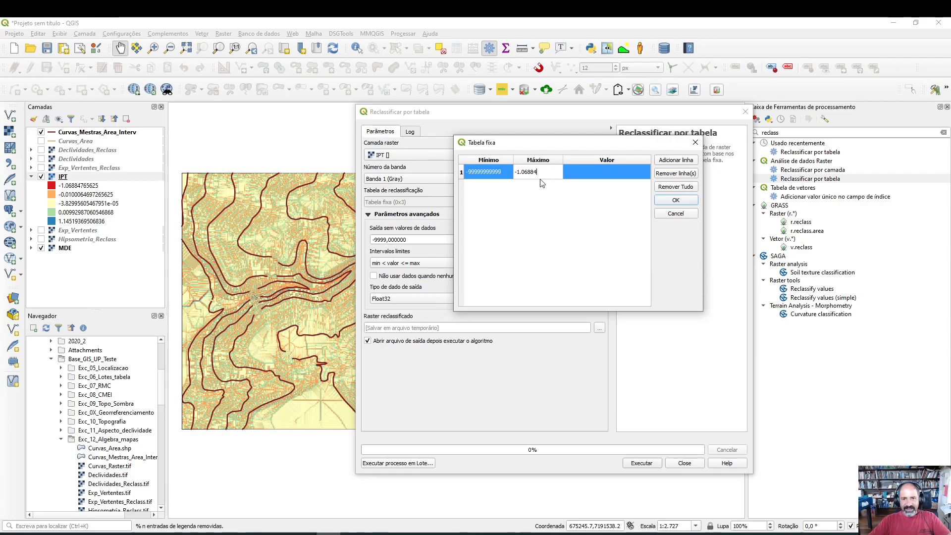
pyautogui.click(591, 173)
pyautogui.doubleClick(591, 172)
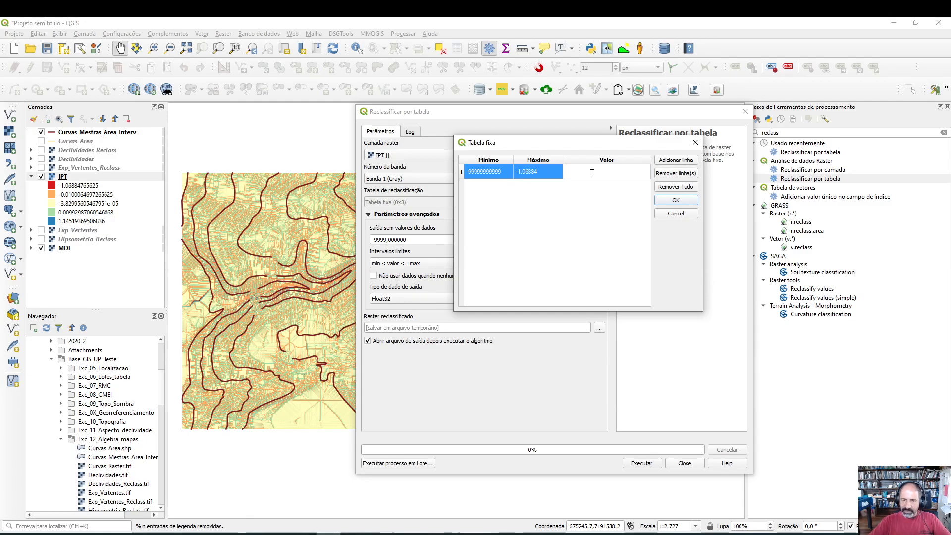
pyautogui.write('1')
pyautogui.press('Return')
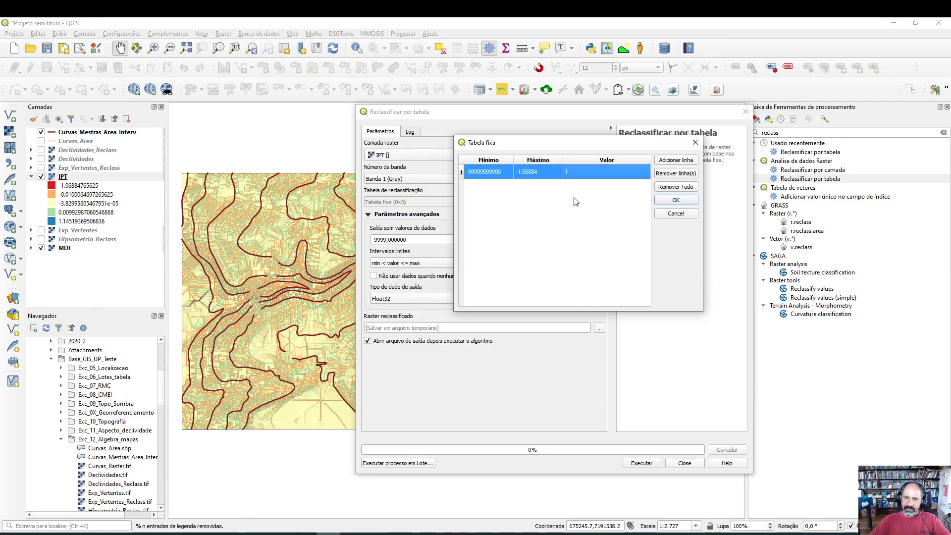
pyautogui.click(575, 201)
# Step: Add a second row to the reclassification table and set its minimum to -1.06884, copied from Notepad
pyautogui.click(676, 160)
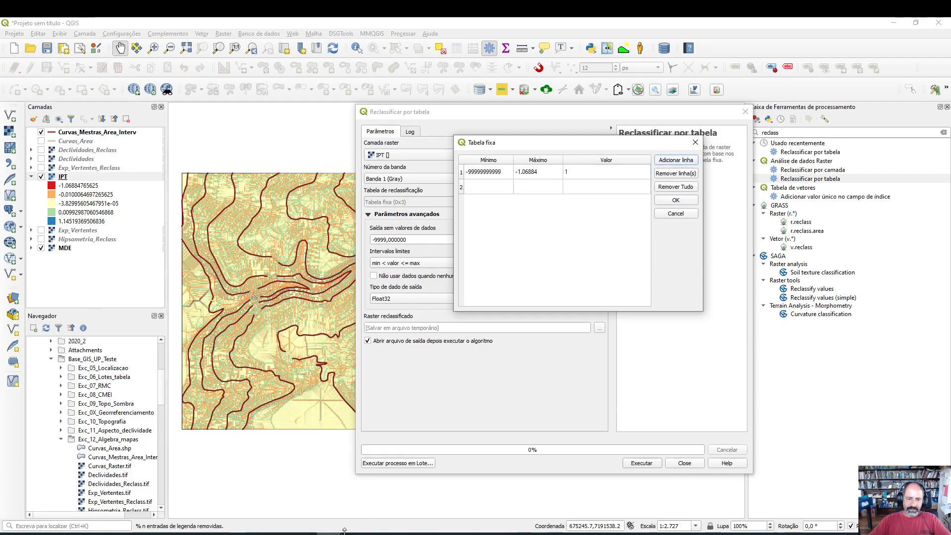
pyautogui.hotkey('alt', 'Tab')
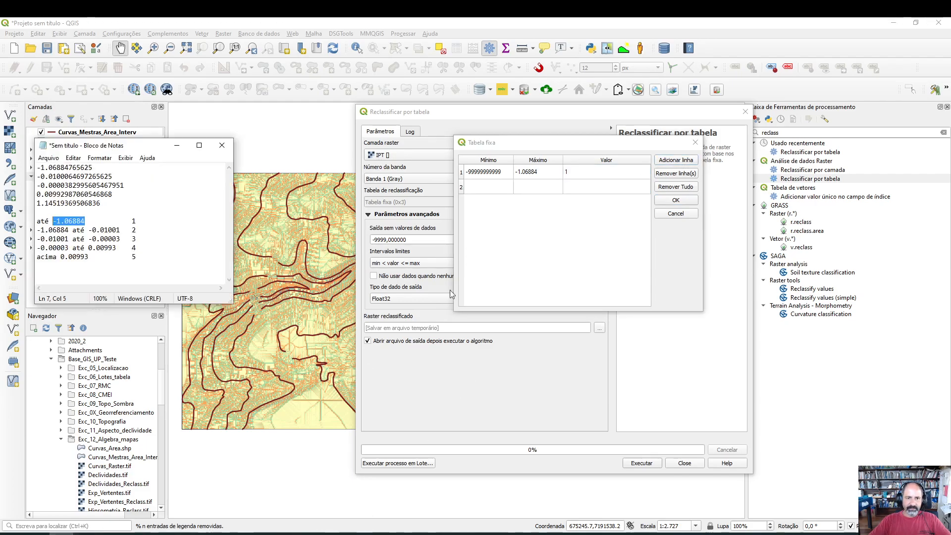
pyautogui.moveTo(68, 229); pyautogui.dragTo(37, 230)
pyautogui.hotkey('ctrl', 'c')
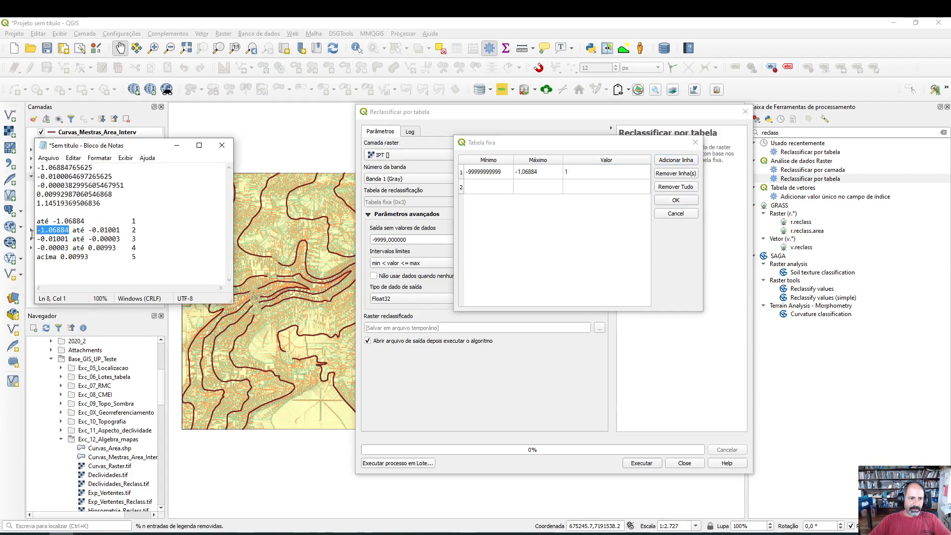
pyautogui.click(483, 186)
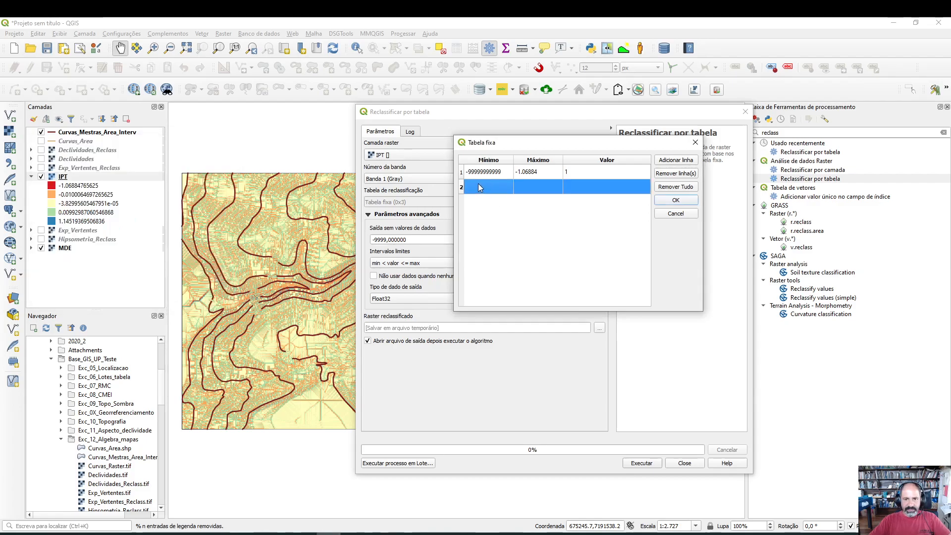
pyautogui.doubleClick(485, 188)
pyautogui.hotkey('ctrl', 'v')
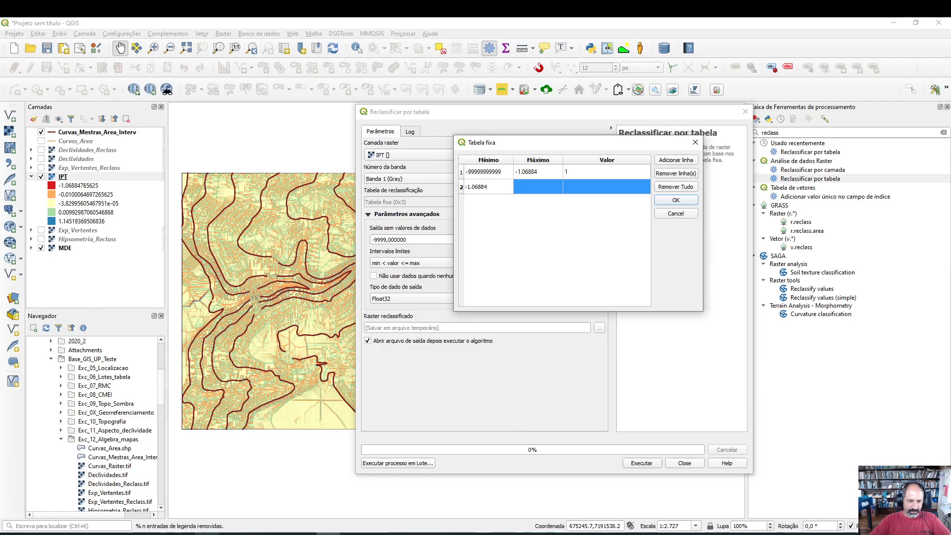
# Step: Set the second row's maximum to -0.01001 from the Notepad list and its value to 2
pyautogui.click(61, 534)
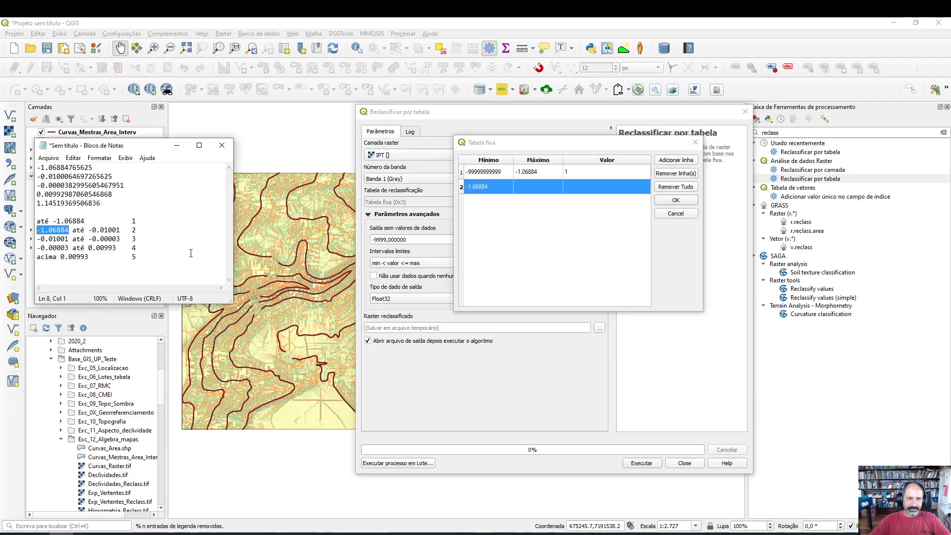
pyautogui.moveTo(123, 227); pyautogui.dragTo(94, 227)
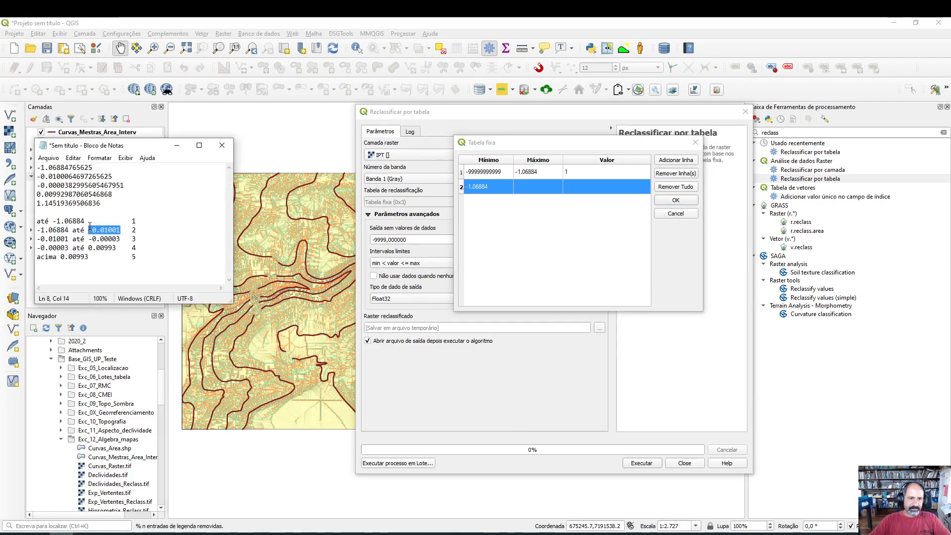
pyautogui.doubleClick(530, 187)
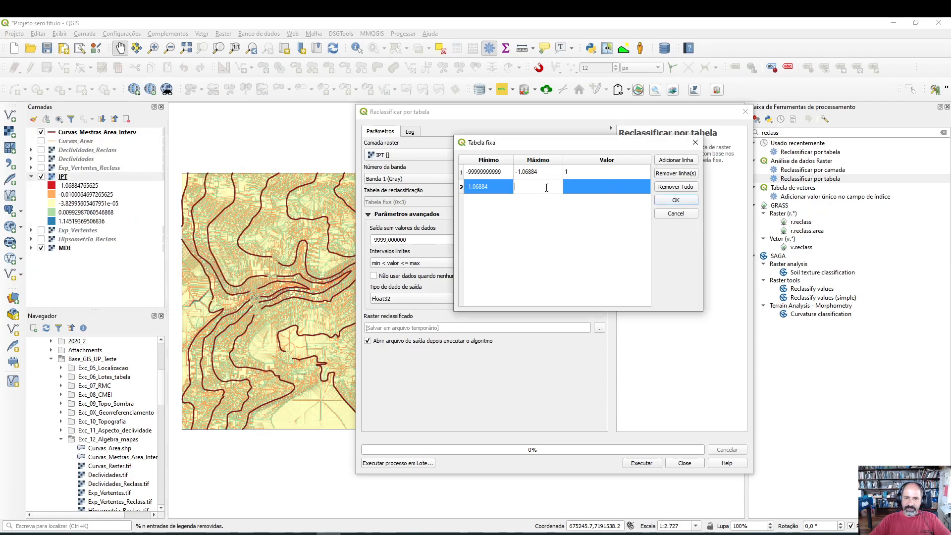
pyautogui.write('-0.01001')
pyautogui.click(596, 187)
pyautogui.doubleClick(597, 187)
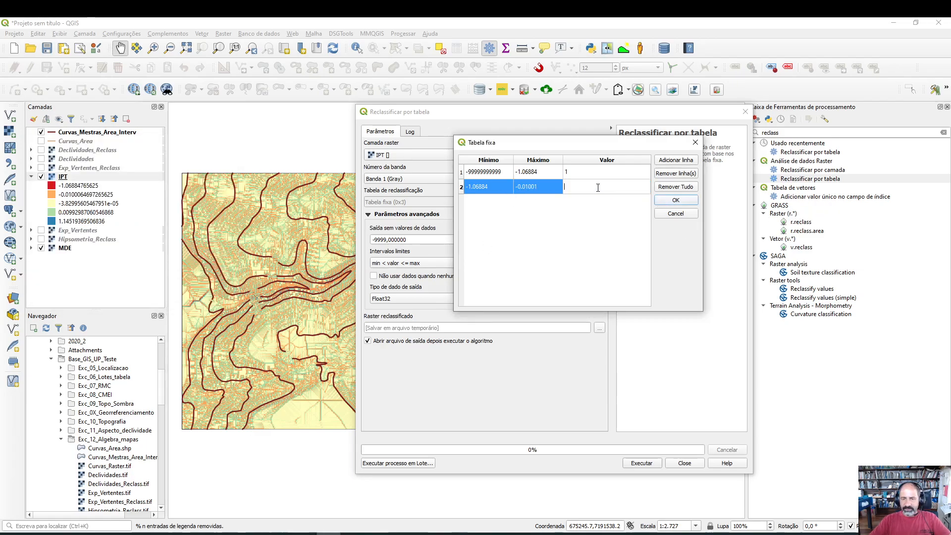
pyautogui.click(582, 228)
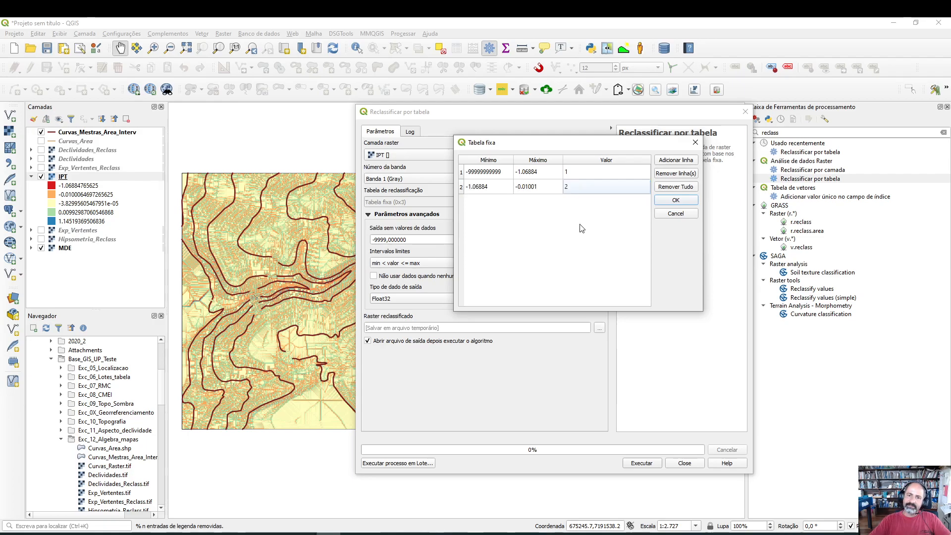
# Step: Add a third row to the reclassification table and set its minimum to -0.01001, copied from Notepad
pyautogui.click(679, 162)
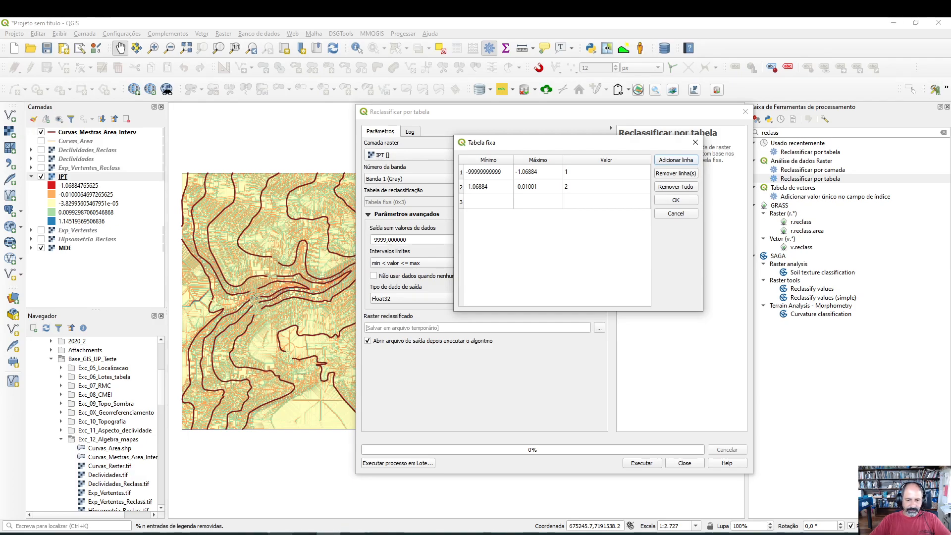
pyautogui.click(62, 534)
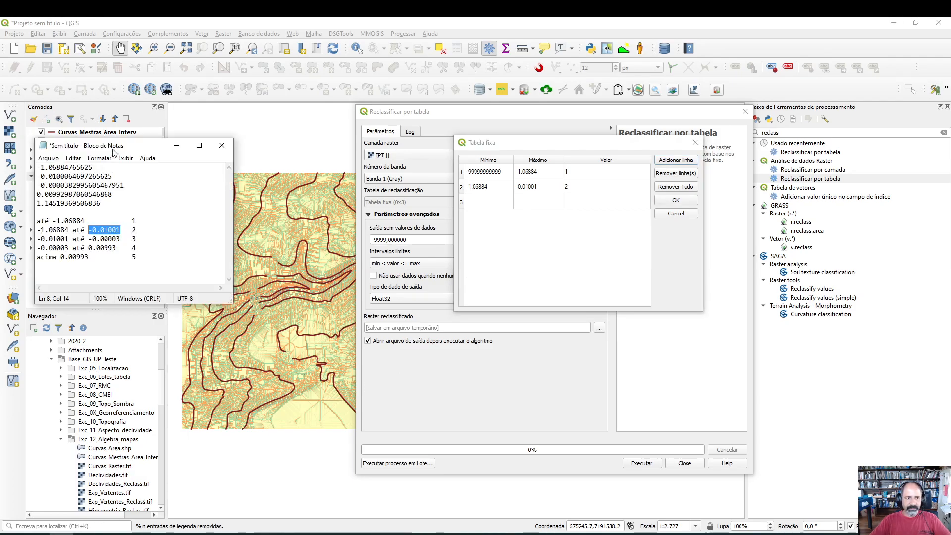
pyautogui.moveTo(69, 238); pyautogui.dragTo(32, 239)
pyautogui.hotkey('ctrl', 'c')
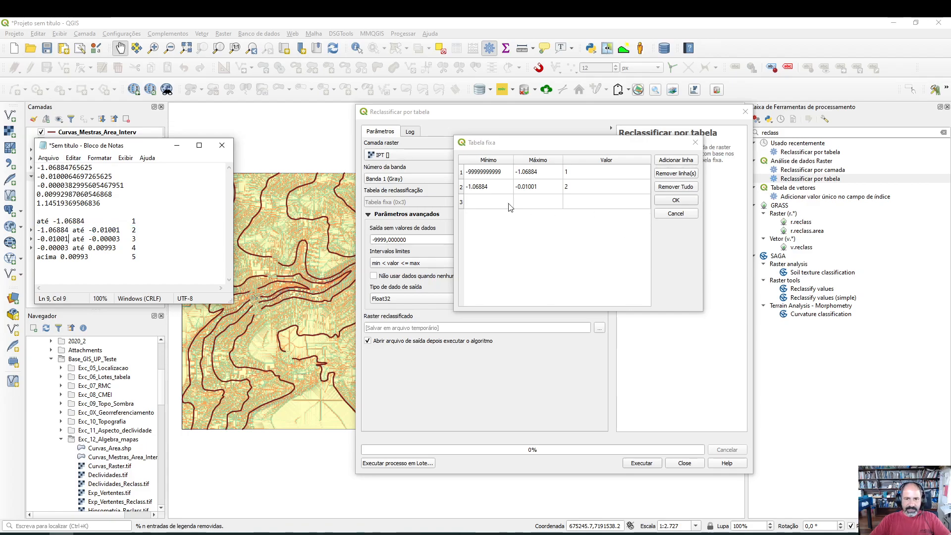
pyautogui.click(480, 203)
pyautogui.hotkey('ctrl', 'v')
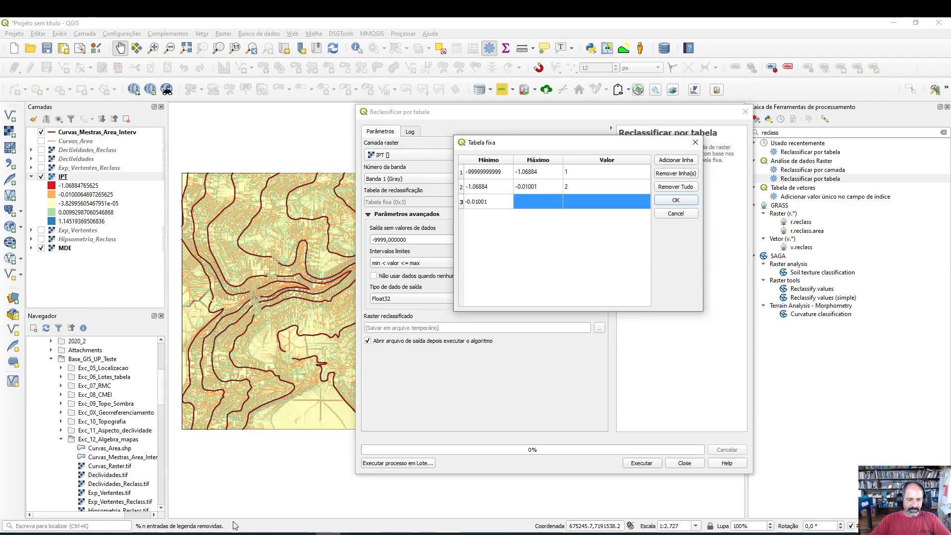
# Step: Set the third row's maximum to -0.00003, copied from Notepad, and its value to 3
pyautogui.click(61, 534)
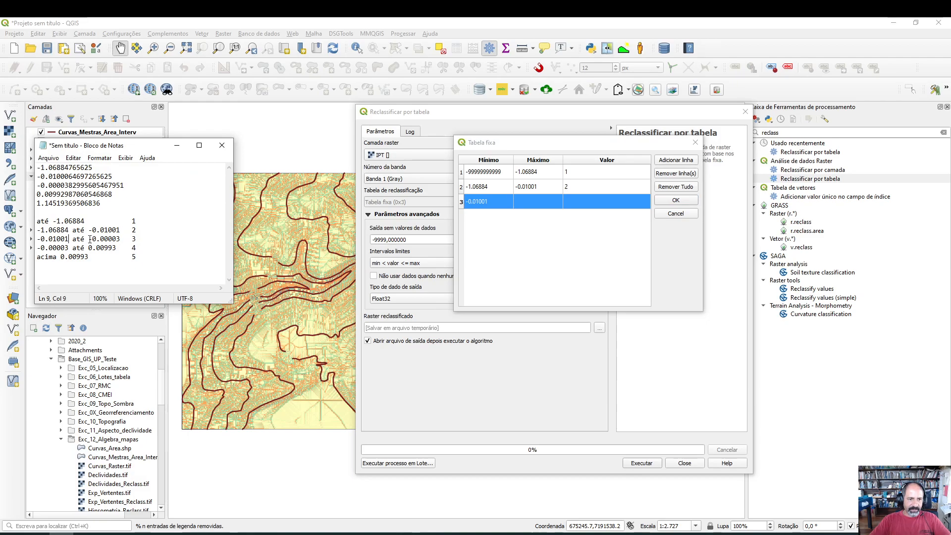
pyautogui.moveTo(88, 239); pyautogui.dragTo(121, 239)
pyautogui.hotkey('ctrl', 'c')
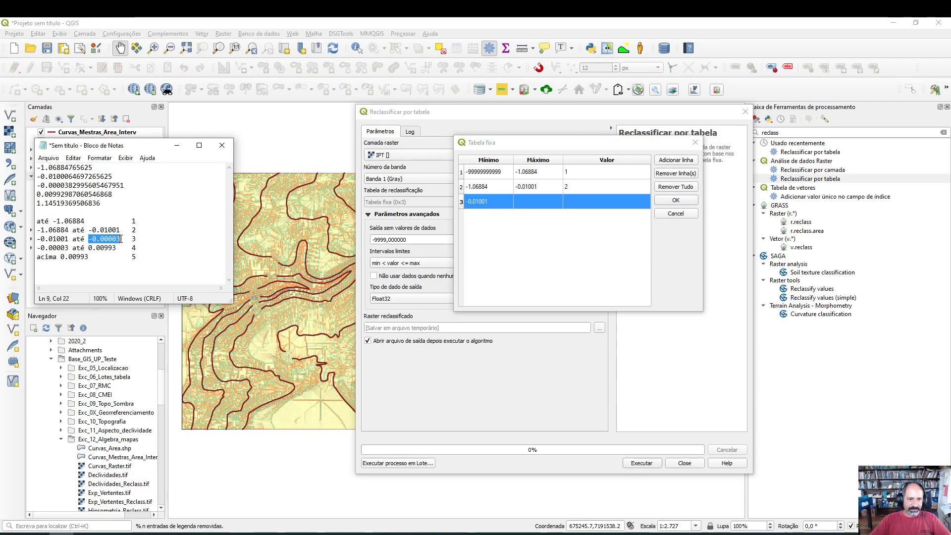
pyautogui.click(548, 201)
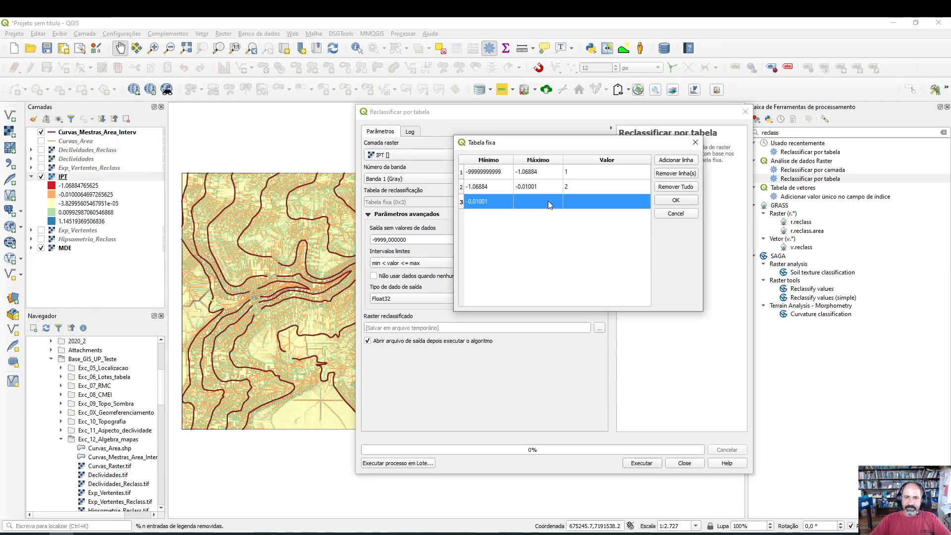
pyautogui.doubleClick(548, 200)
pyautogui.hotkey('ctrl', 'v')
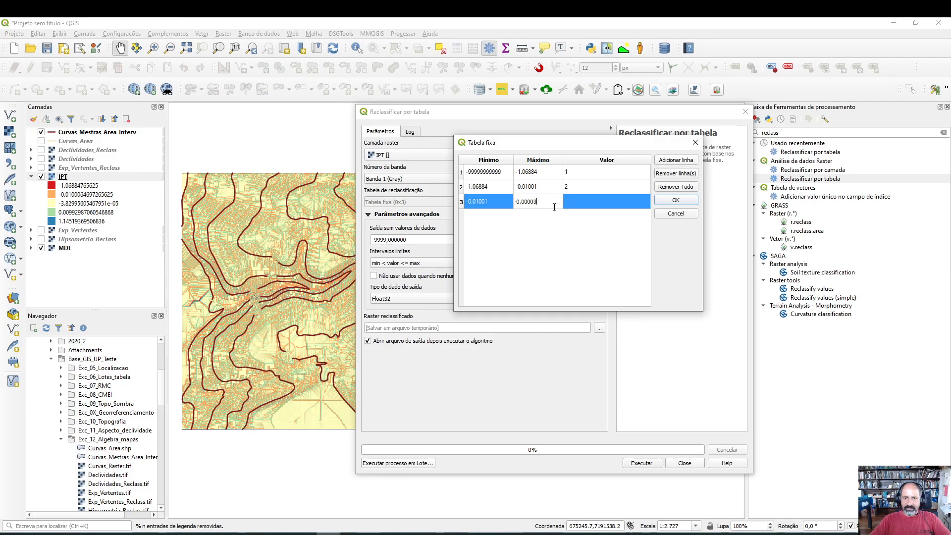
pyautogui.doubleClick(583, 204)
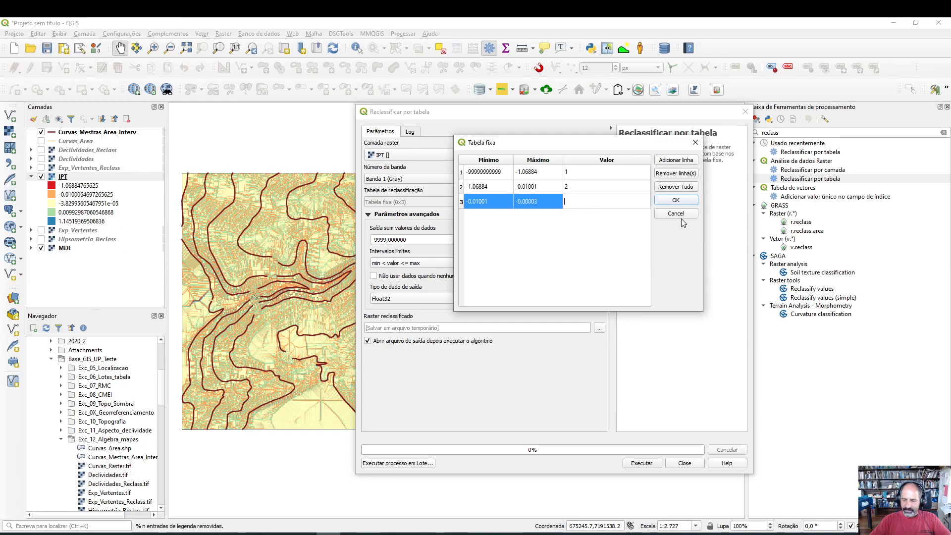
pyautogui.click(622, 240)
# Step: Add a fourth row to the reclassification table with minimum -0.00003, maximum 0.00993 copied from Notepad, and value 4
pyautogui.click(675, 160)
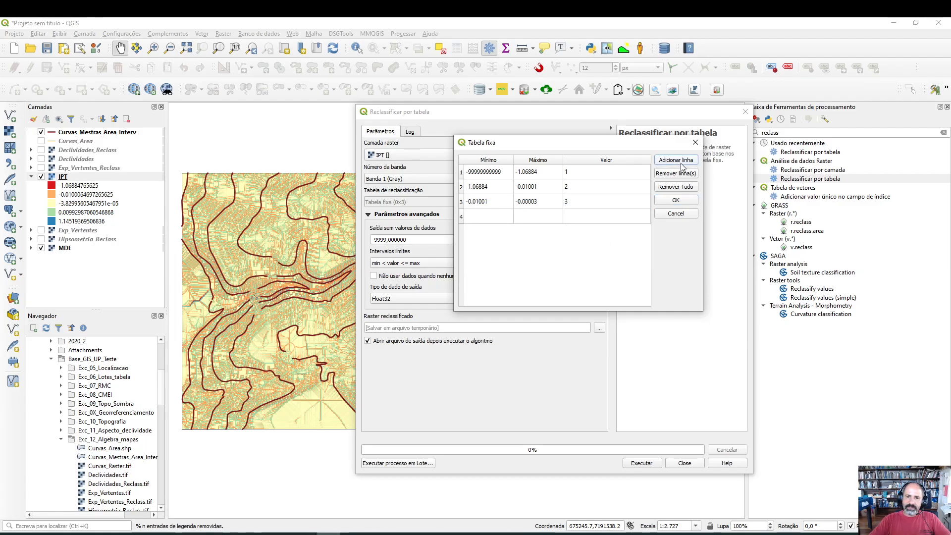
pyautogui.doubleClick(490, 220)
pyautogui.hotkey('ctrl', 'v')
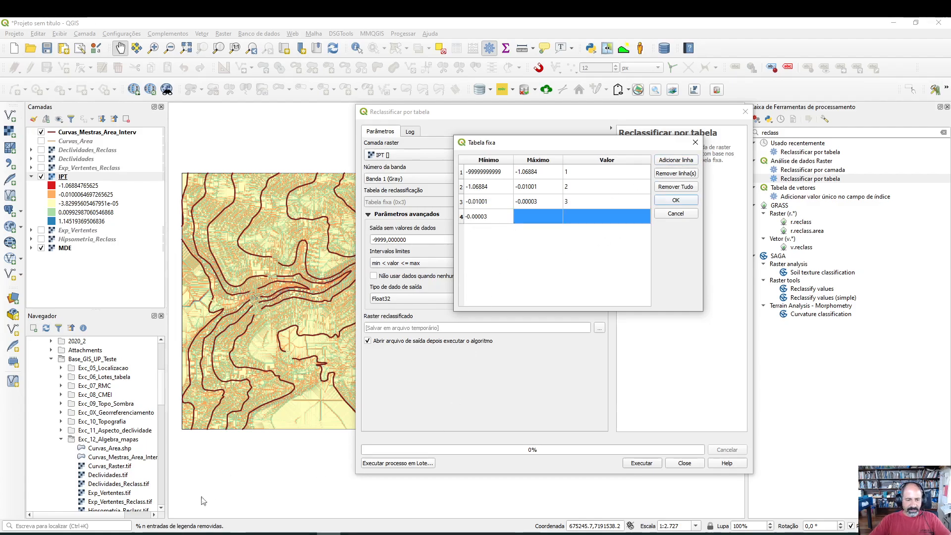
pyautogui.click(60, 534)
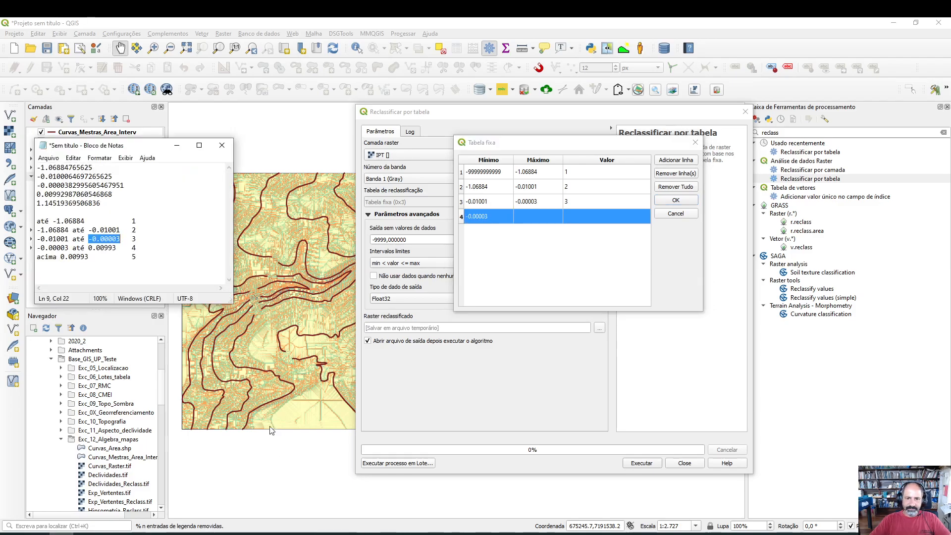
pyautogui.moveTo(88, 249); pyautogui.dragTo(117, 248)
pyautogui.hotkey('ctrl', 'c')
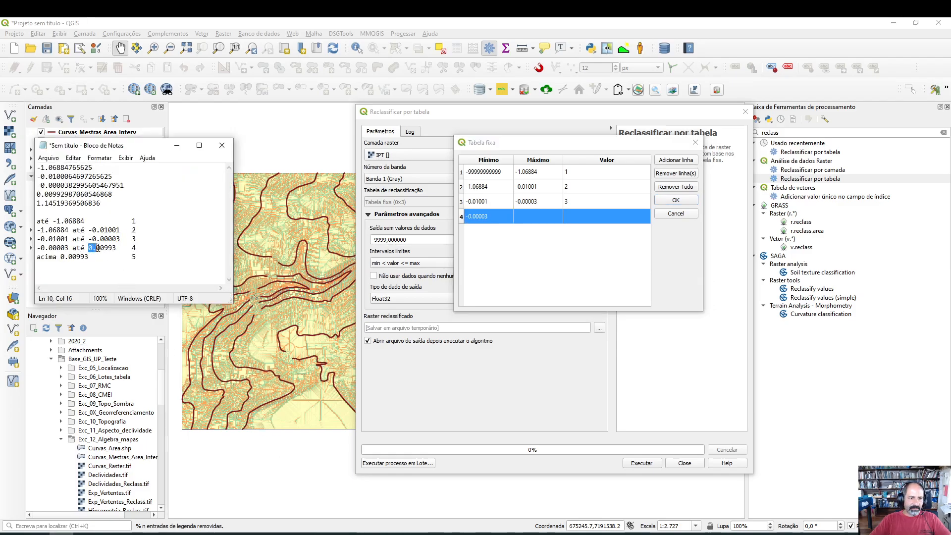
pyautogui.doubleClick(534, 219)
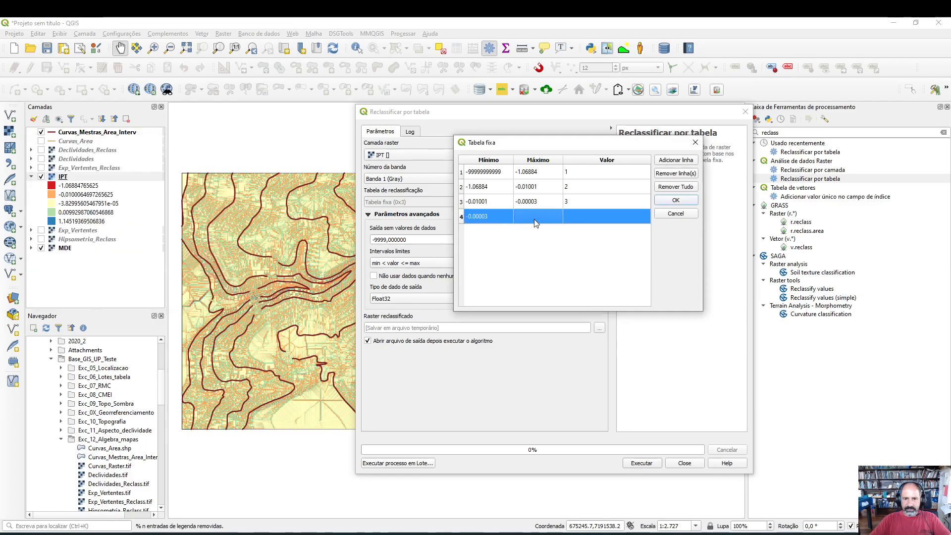
pyautogui.hotkey('ctrl', 'v')
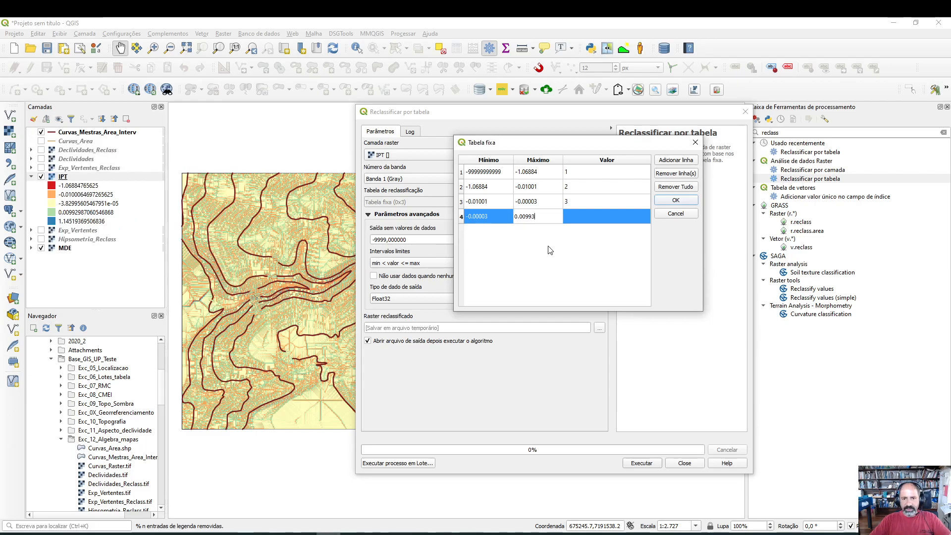
pyautogui.click(587, 217)
pyautogui.write('4')
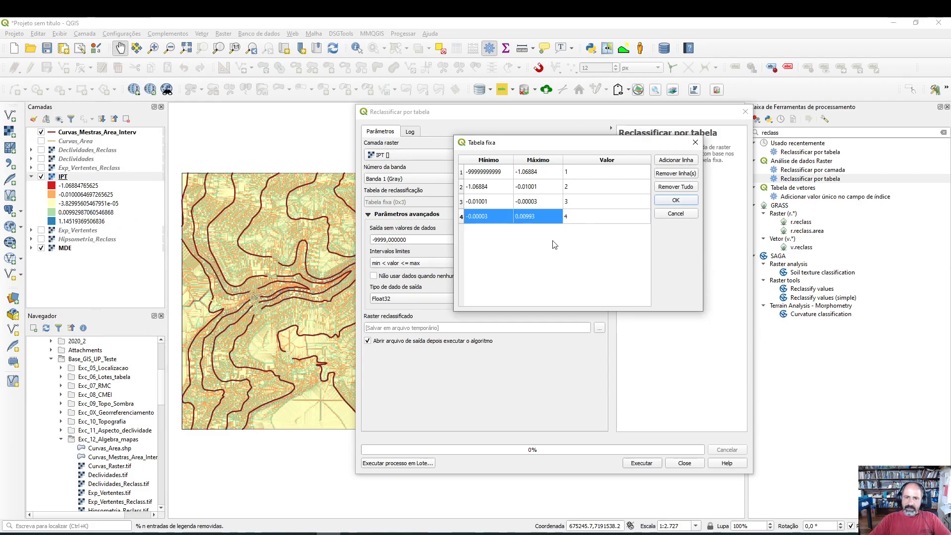
pyautogui.click(675, 160)
pyautogui.doubleClick(511, 231)
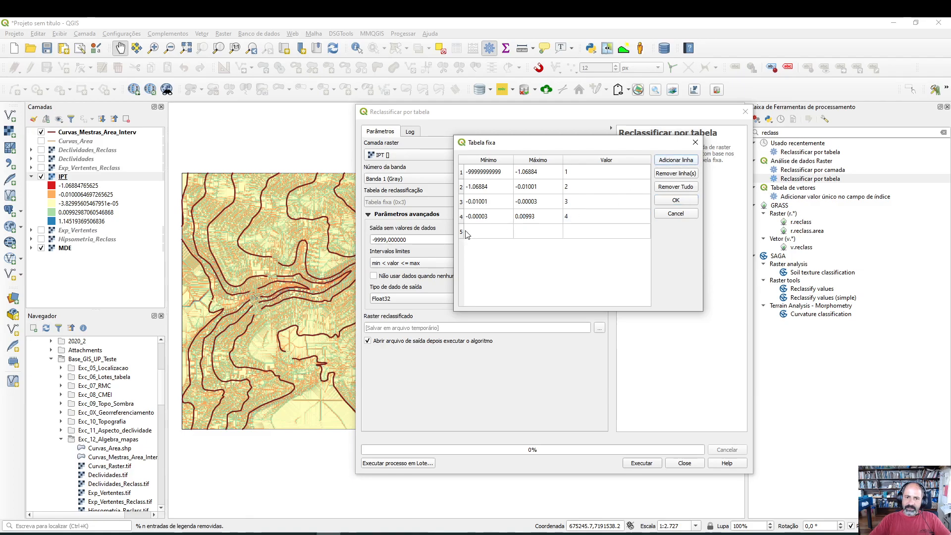
pyautogui.hotkey('ctrl', 'v')
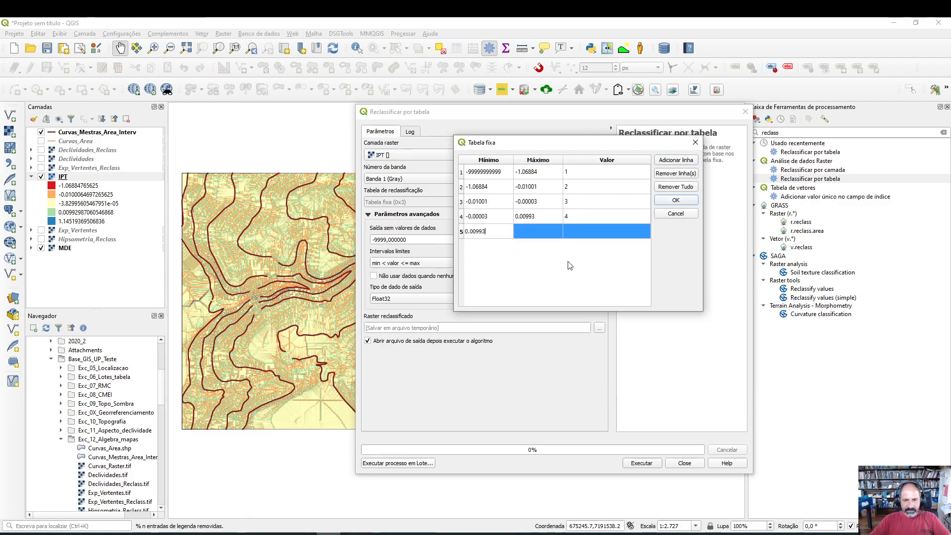
pyautogui.click(539, 234)
pyautogui.doubleClick(532, 235)
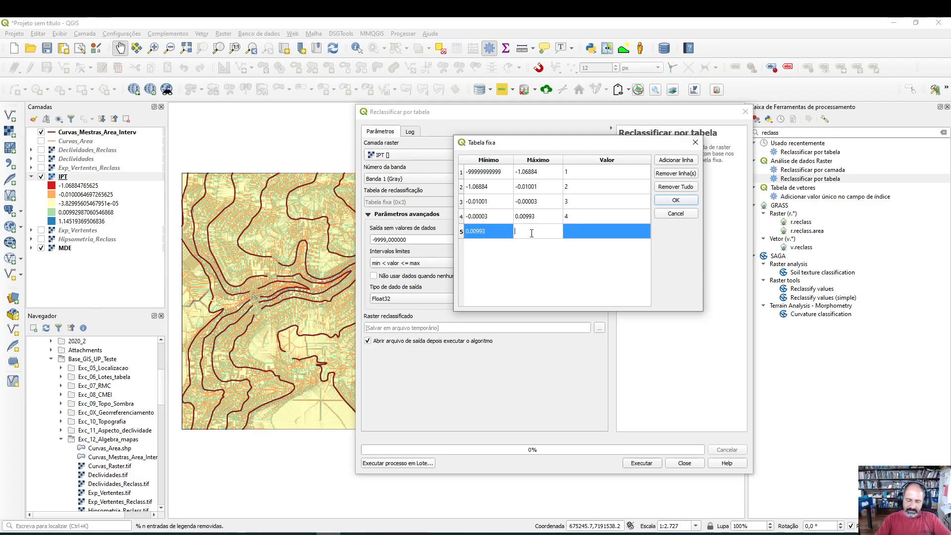
pyautogui.write('99999999999')
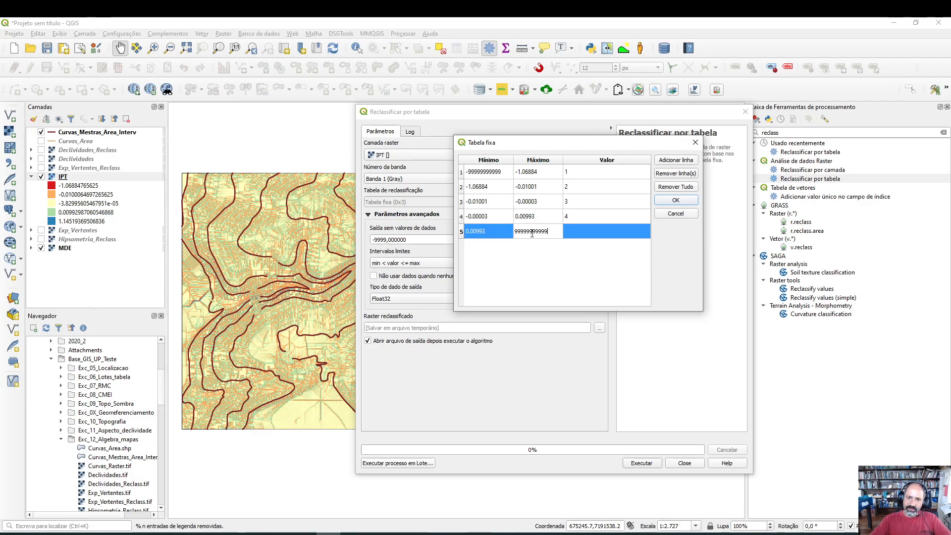
pyautogui.doubleClick(597, 232)
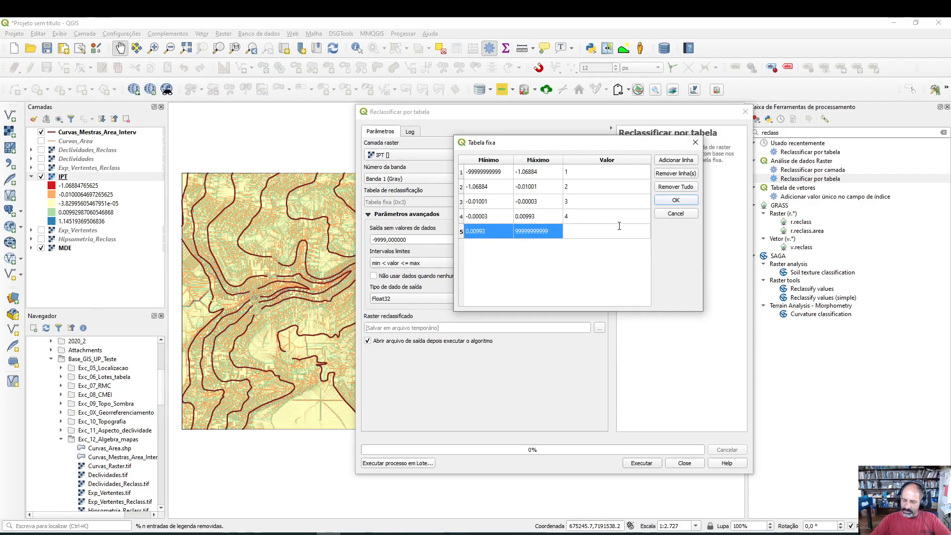
pyautogui.click(678, 202)
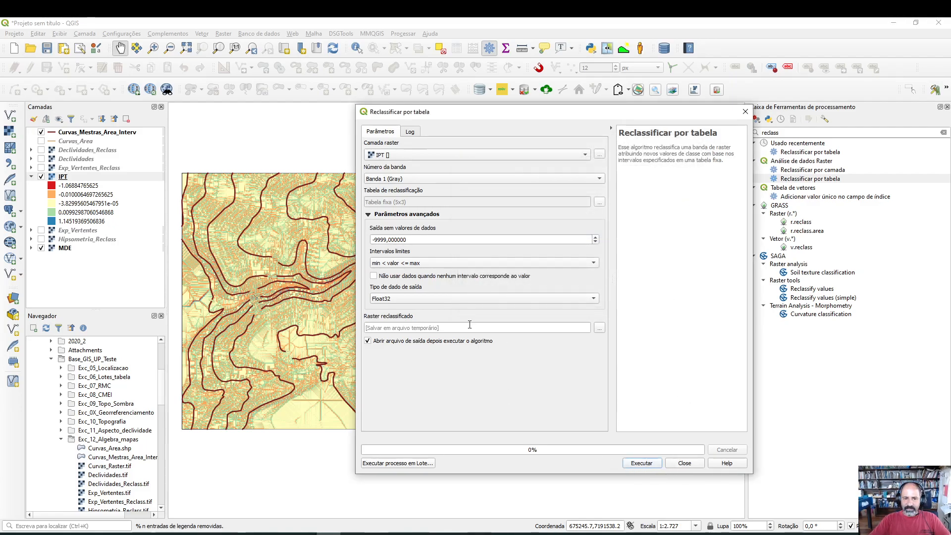
# Step: Set the output file to IPT_Reclass.tif in the Exc_12_Algebra_mapas folder and run the IPT reclassification
pyautogui.click(599, 331)
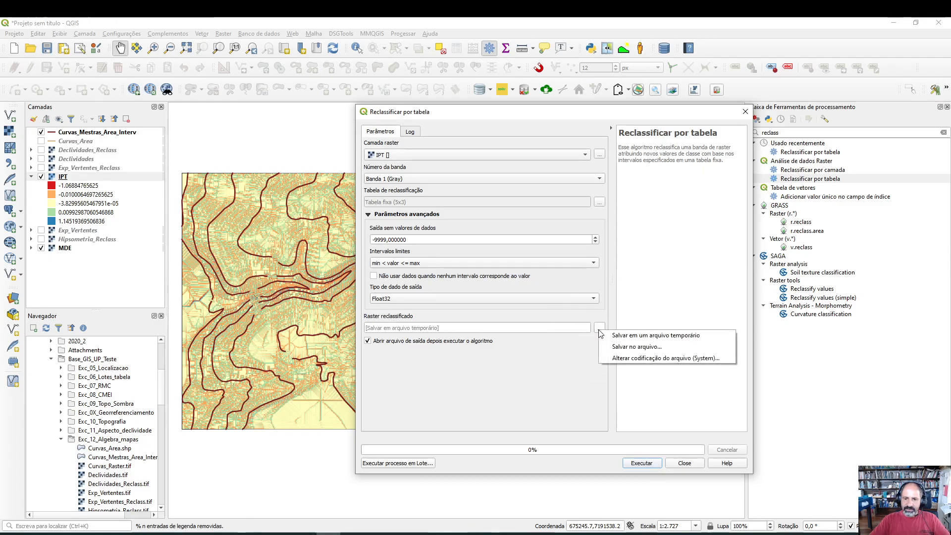
pyautogui.click(629, 347)
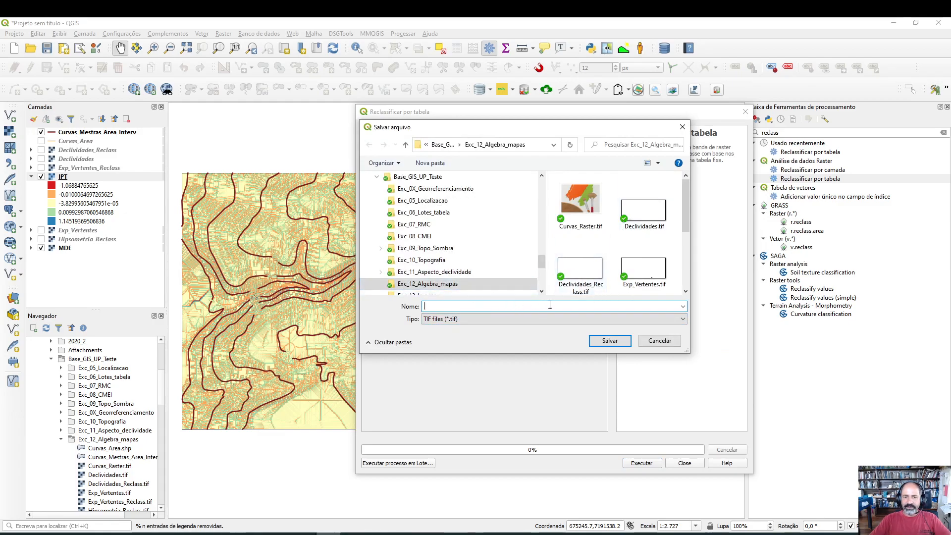
pyautogui.scroll(-2, 592, 277)
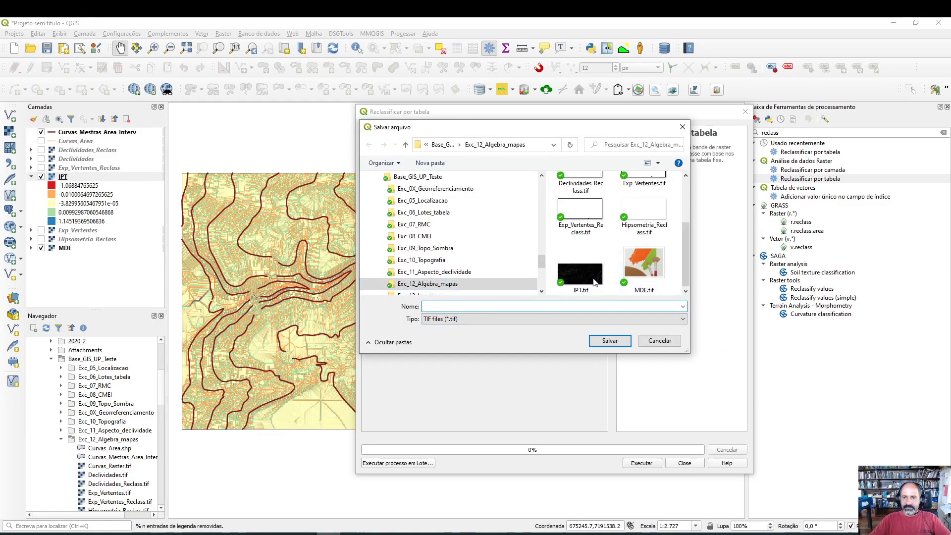
pyautogui.click(595, 281)
pyautogui.doubleClick(432, 307)
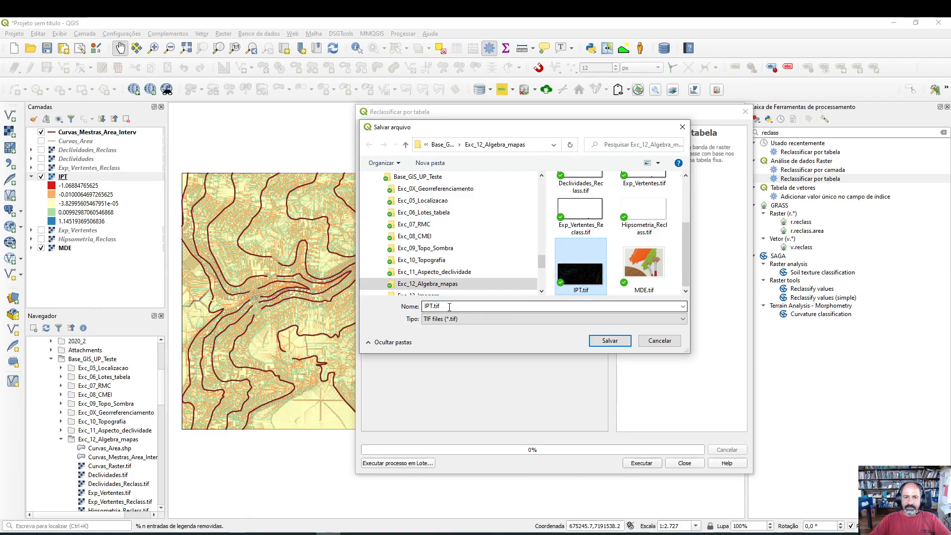
pyautogui.click(432, 307)
pyautogui.write('_R')
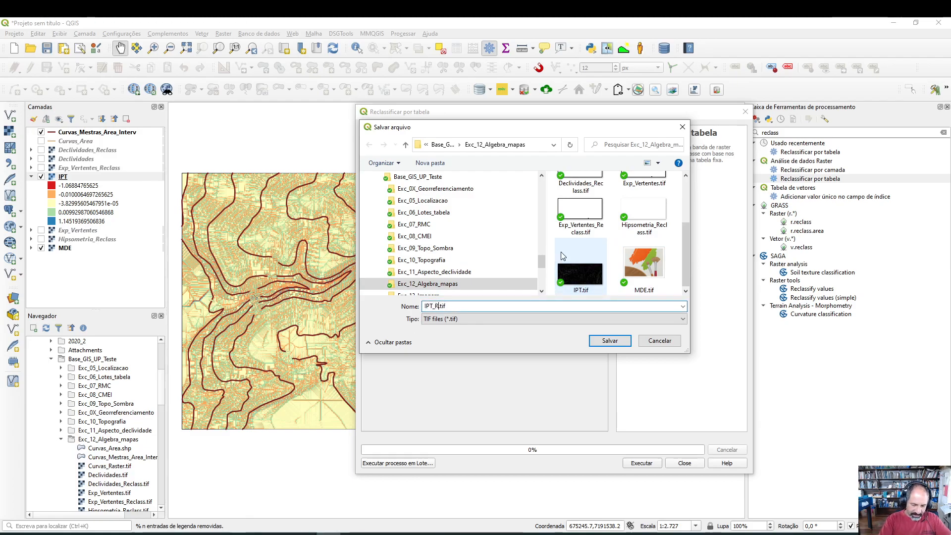
pyautogui.write('eclass')
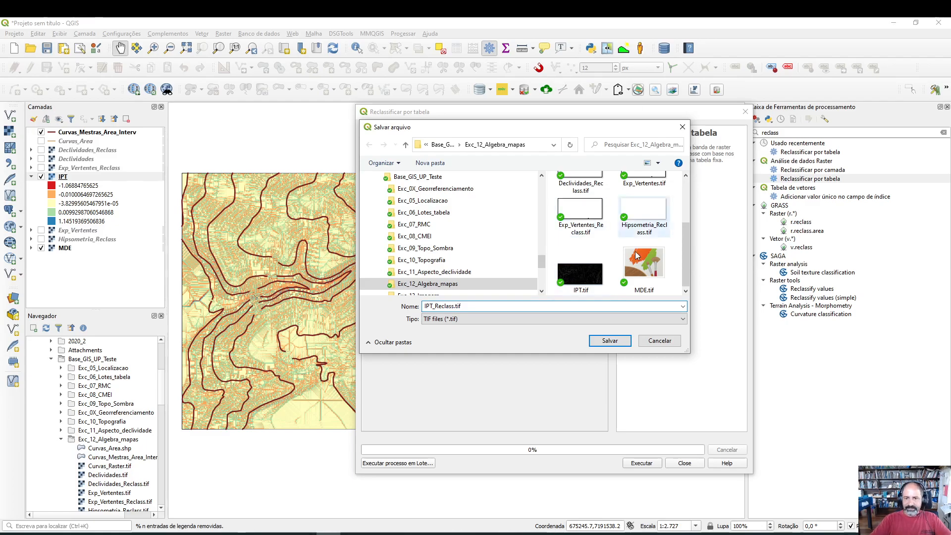
pyautogui.click(613, 342)
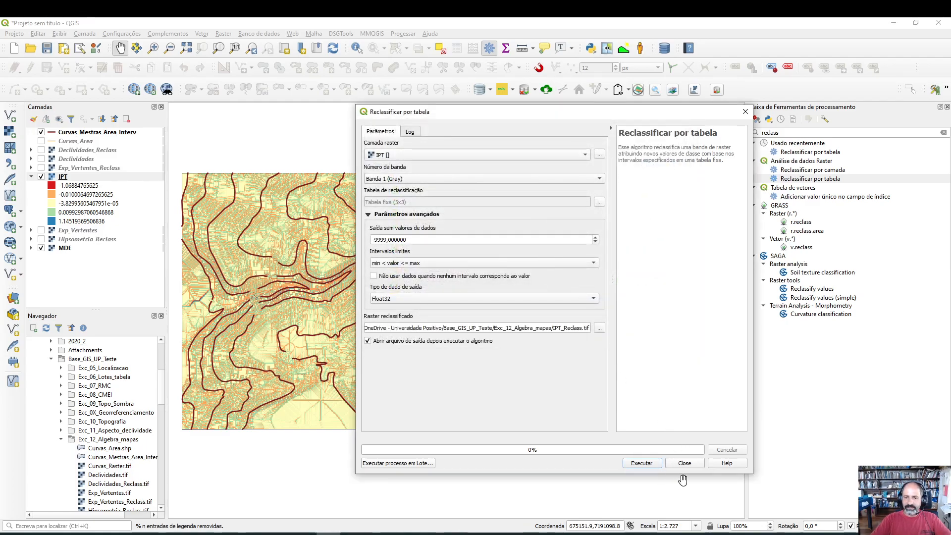
pyautogui.click(641, 463)
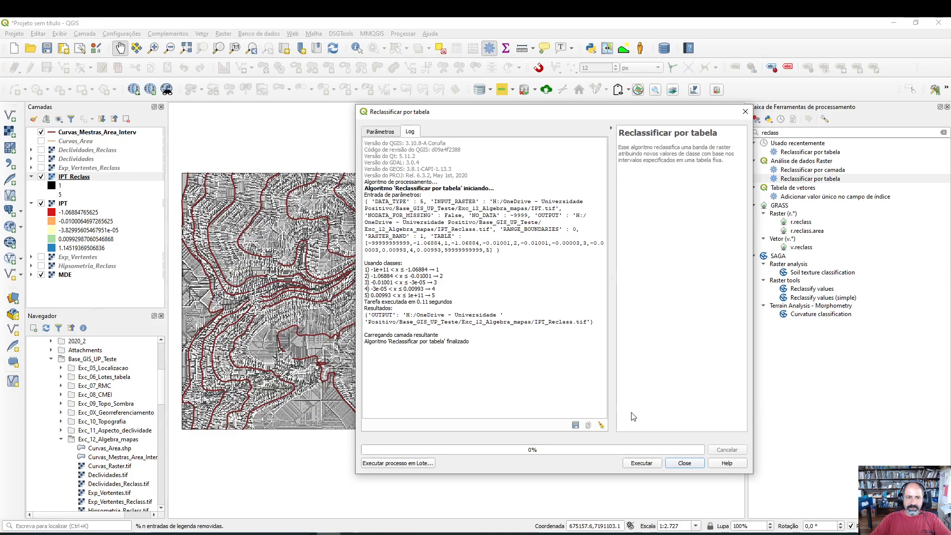
pyautogui.click(685, 463)
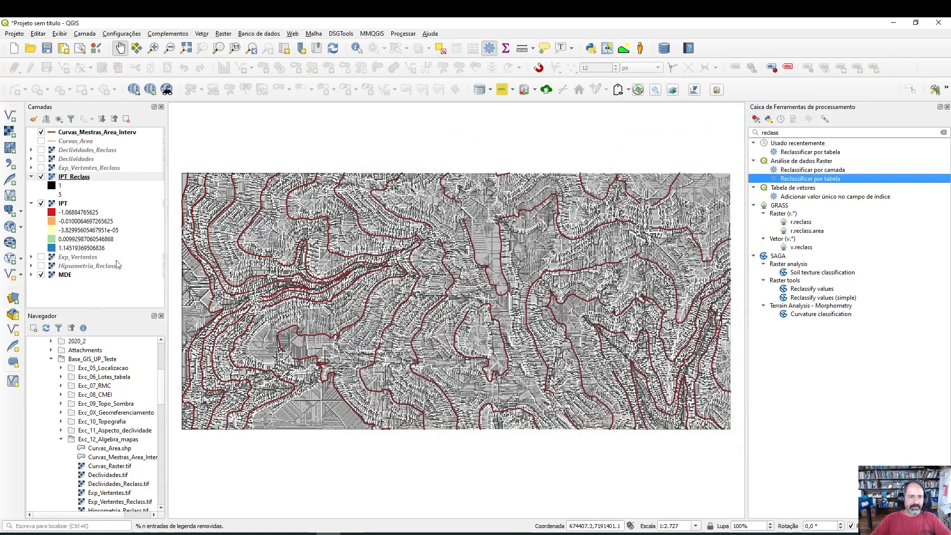
# Step: Change the IPT_Reclass layer's rendering type to singleband pseudocolor (Banda simples falsa-cor) and apply it
pyautogui.rightClick(69, 180)
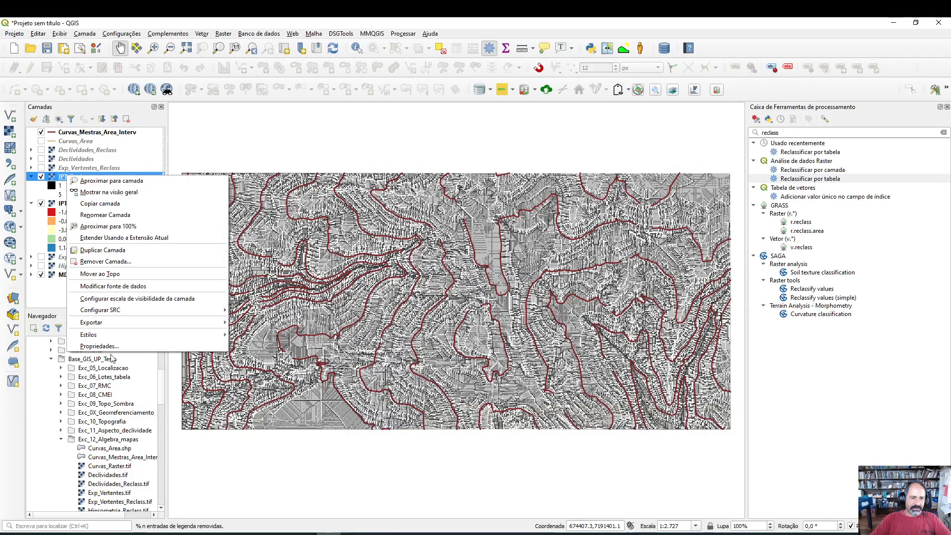
pyautogui.click(94, 347)
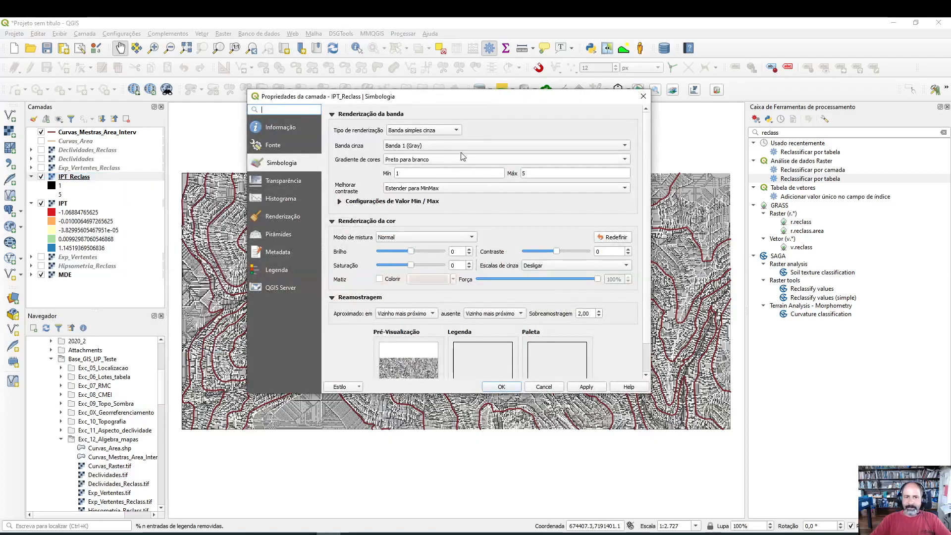
pyautogui.click(434, 131)
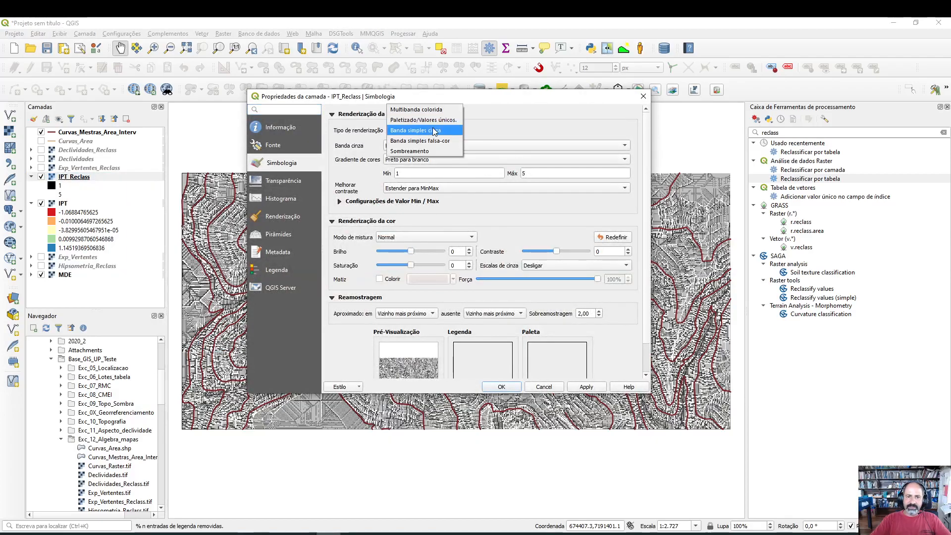
pyautogui.click(442, 133)
pyautogui.click(442, 133)
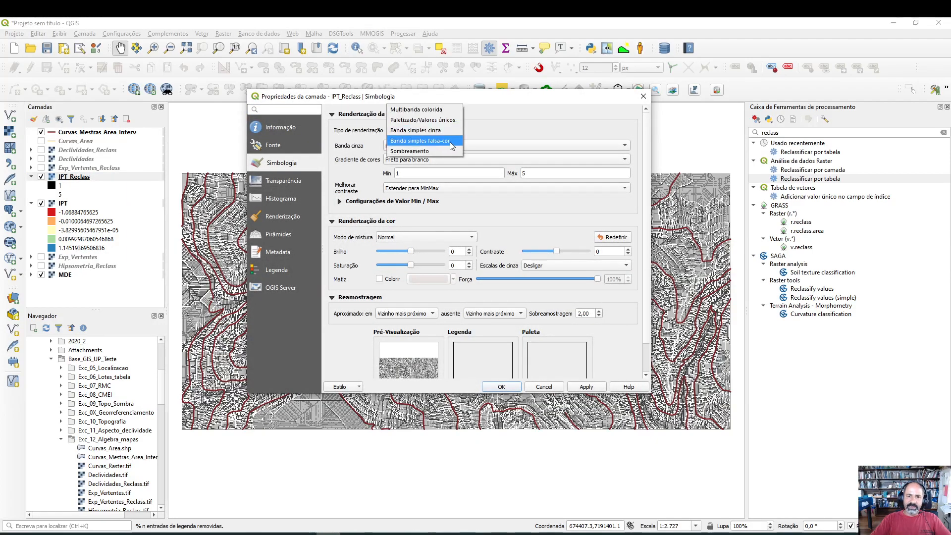
pyautogui.click(449, 141)
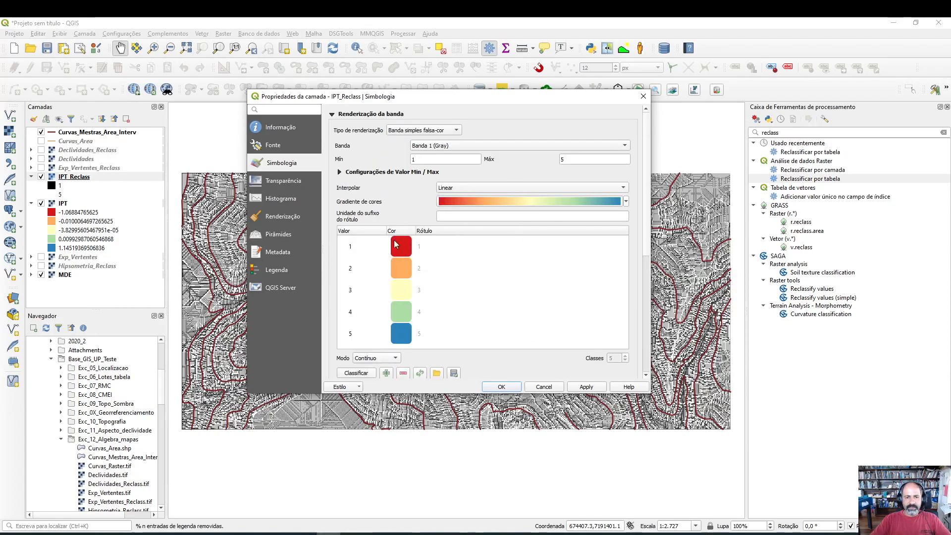
pyautogui.click(501, 388)
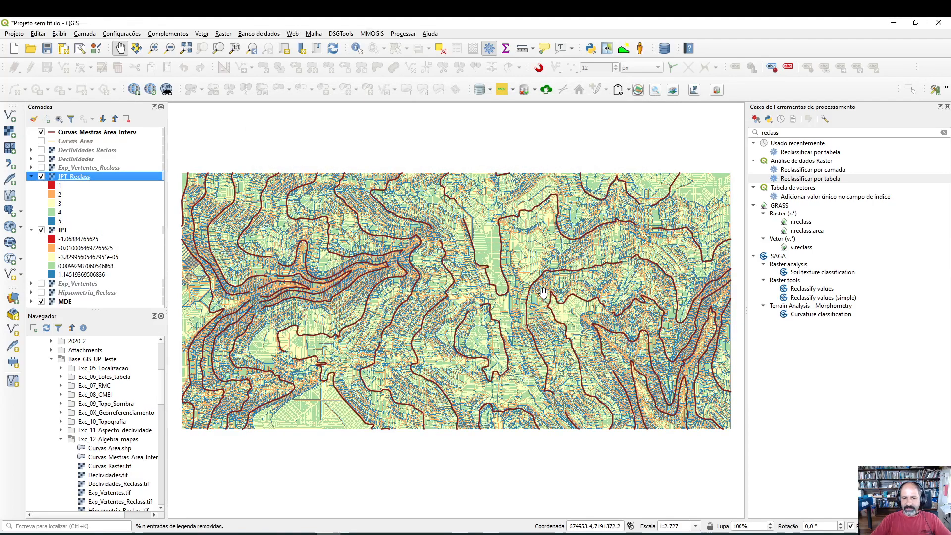
# Step: Examine how the five IPT_Reclass classes are distributed over the terrain, close up and across the whole area
pyautogui.scroll(3, 534, 229)
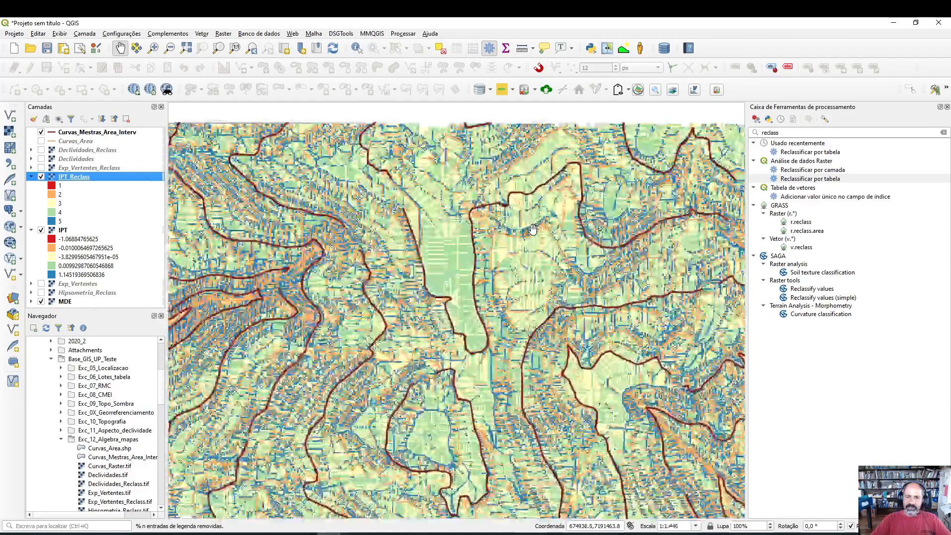
pyautogui.scroll(1, 533, 229)
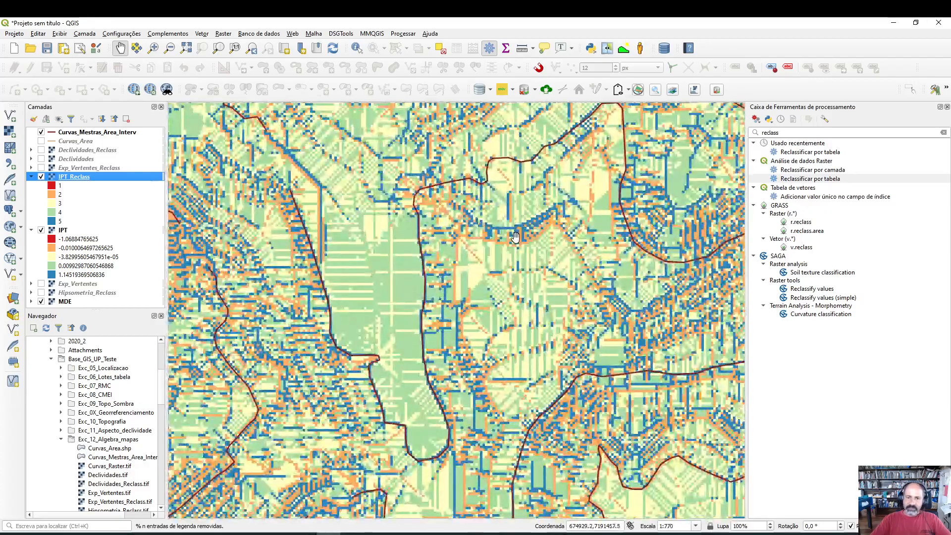
pyautogui.scroll(-4, 527, 236)
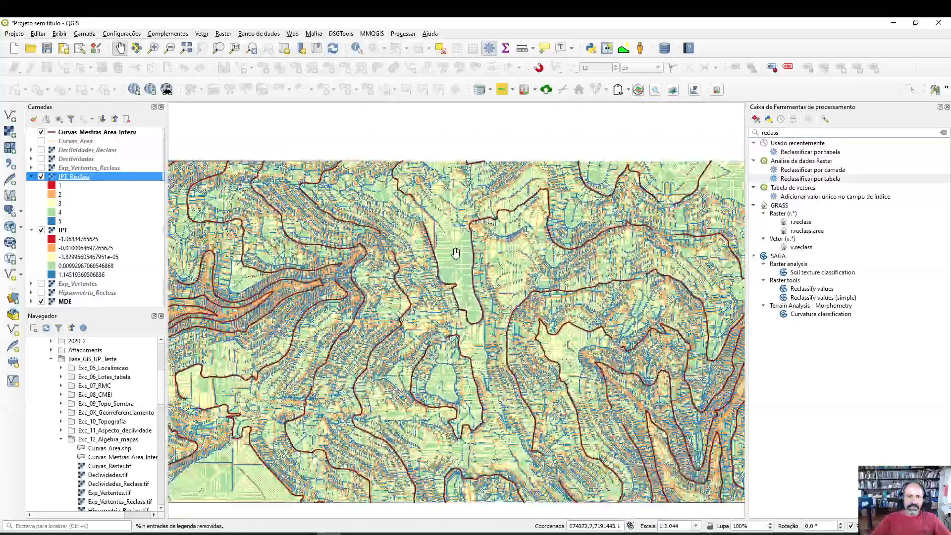
pyautogui.scroll(-5, 440, 217)
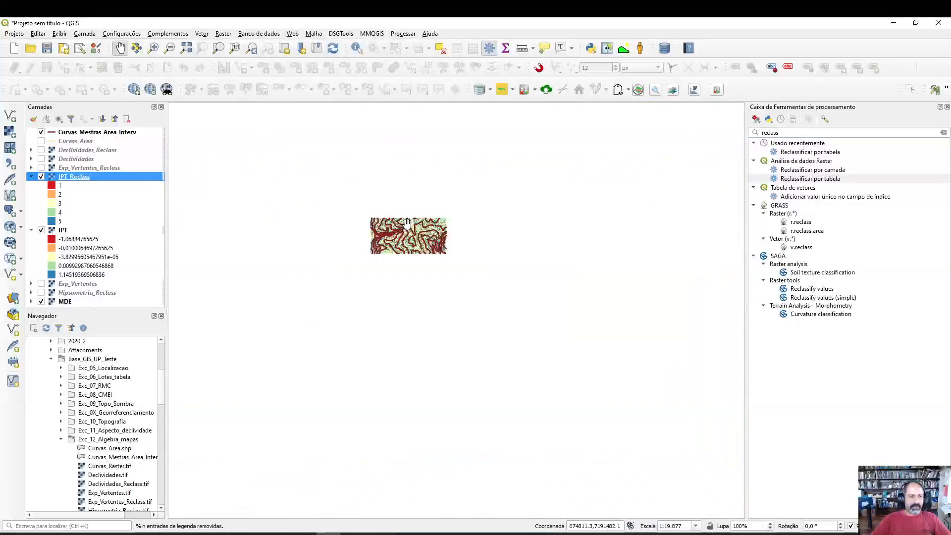
pyautogui.scroll(4, 440, 217)
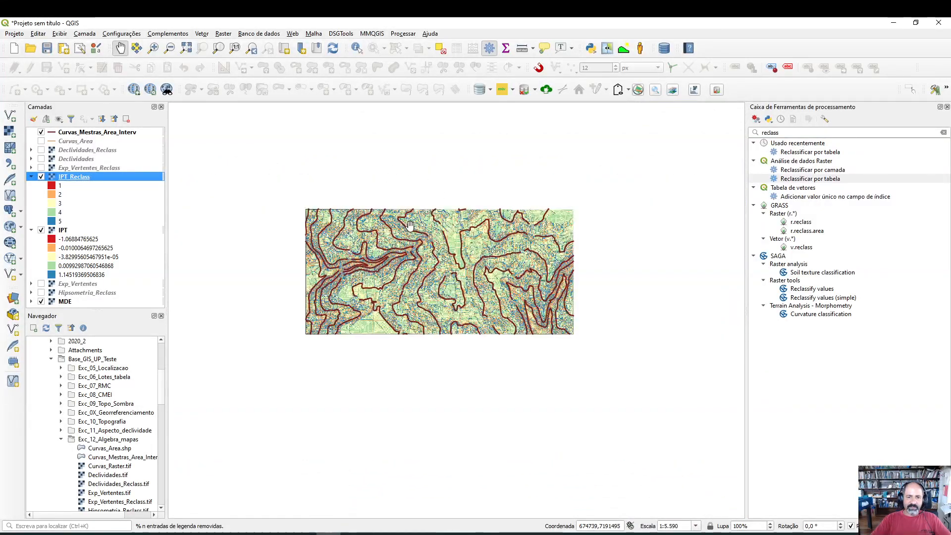
pyautogui.scroll(3, 409, 232)
pyautogui.scroll(-2, 462, 274)
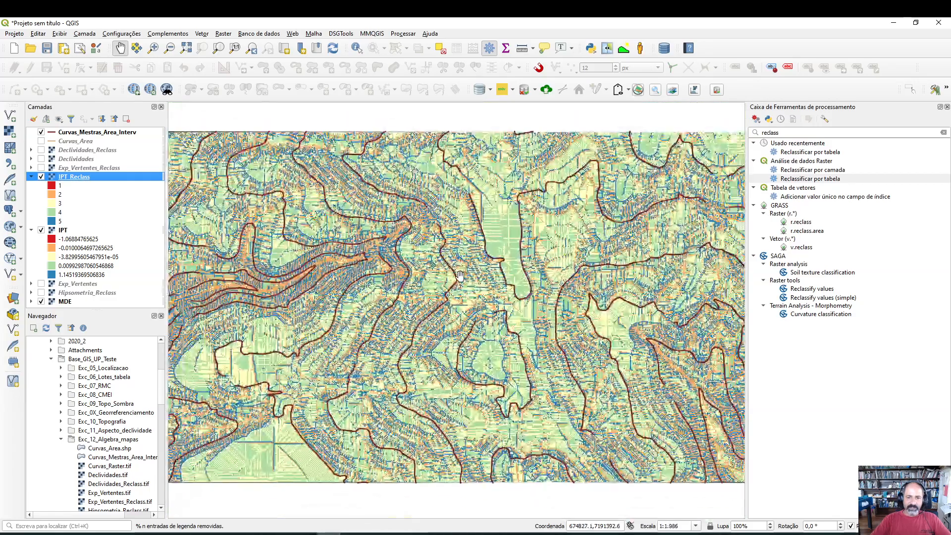
pyautogui.scroll(-2, 462, 274)
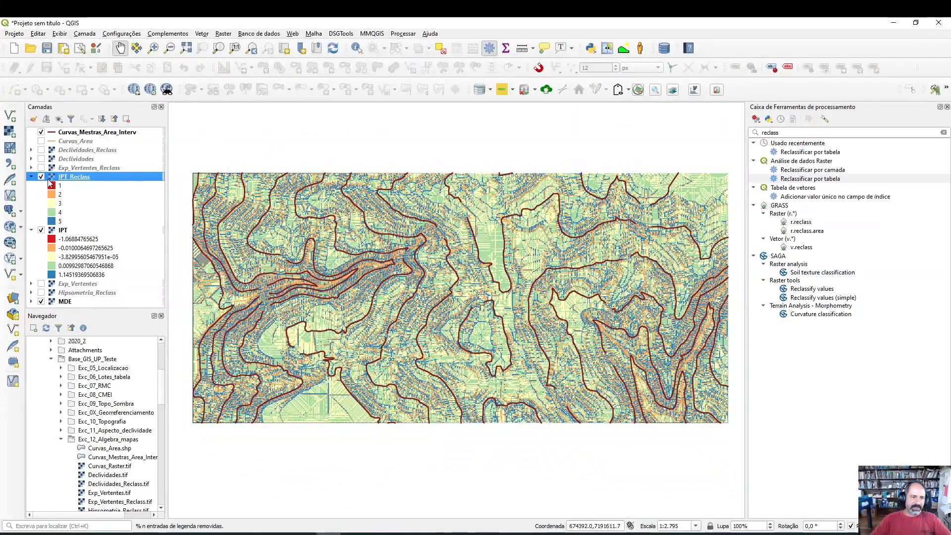
# Step: Hide the IPT_Reclass, IPT and MDE layers, collapsing the legends of IPT_Reclass and IPT
pyautogui.click(41, 177)
pyautogui.click(31, 177)
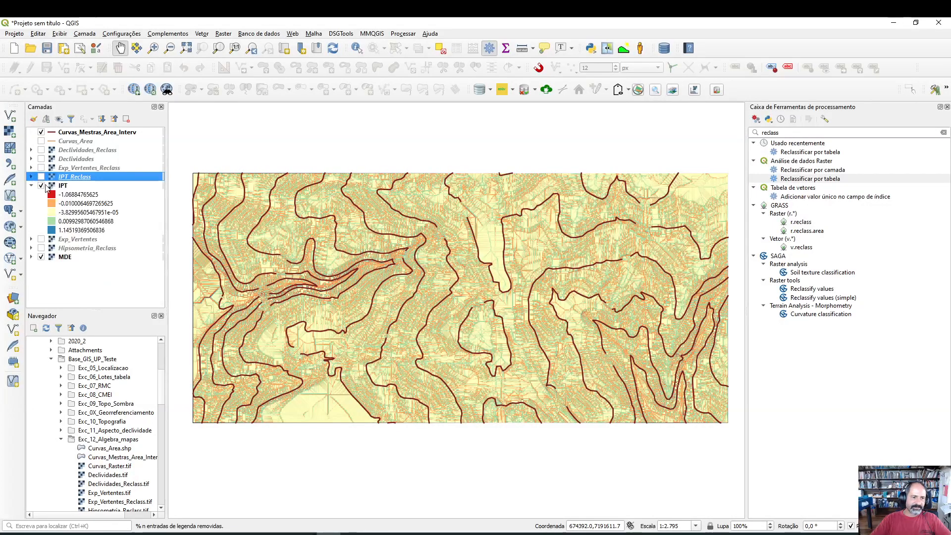
pyautogui.click(41, 186)
pyautogui.click(31, 186)
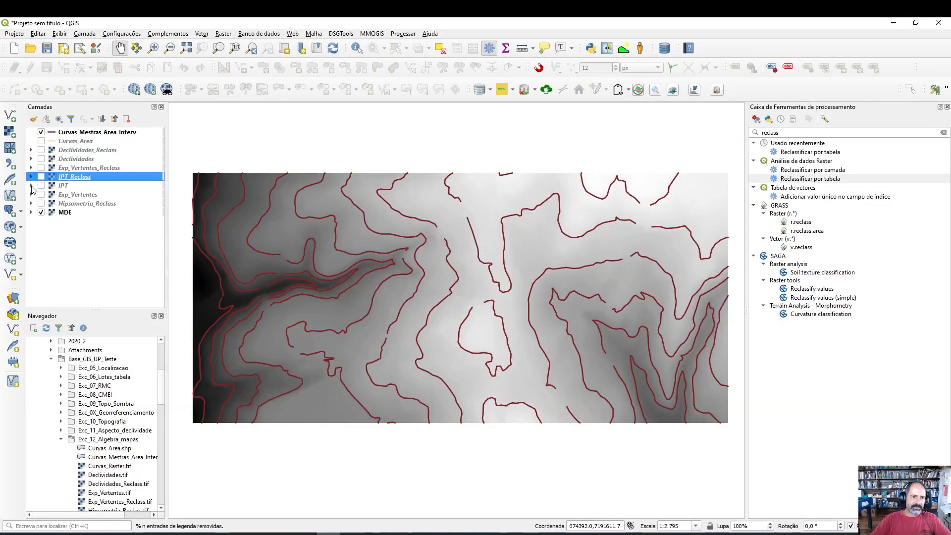
pyautogui.click(41, 212)
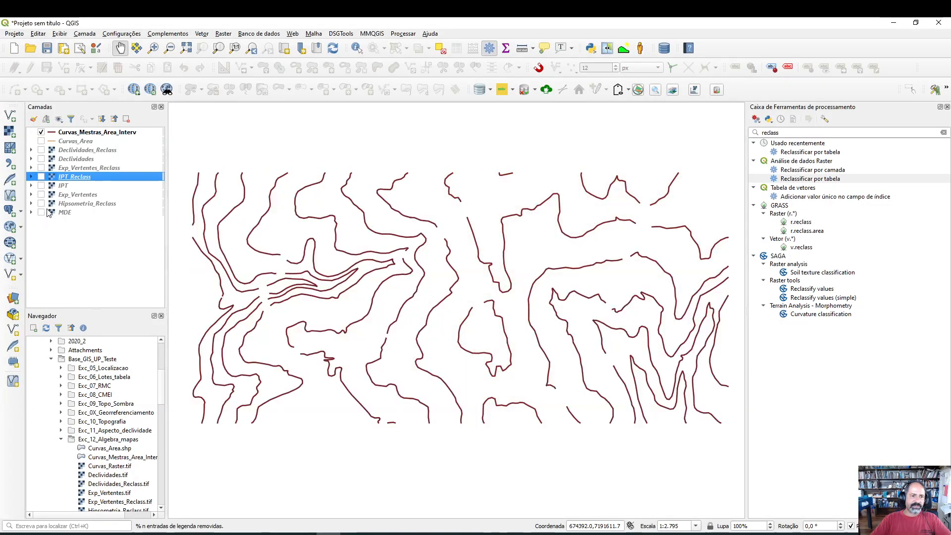
# Step: Build a raster calculator expression summing the band 1 rasters Declividades_Reclass, Exp_Vertentes_Reclass, Hipsometria_Reclass and IPT_Reclass
pyautogui.click(203, 33)
pyautogui.moveTo(223, 34)
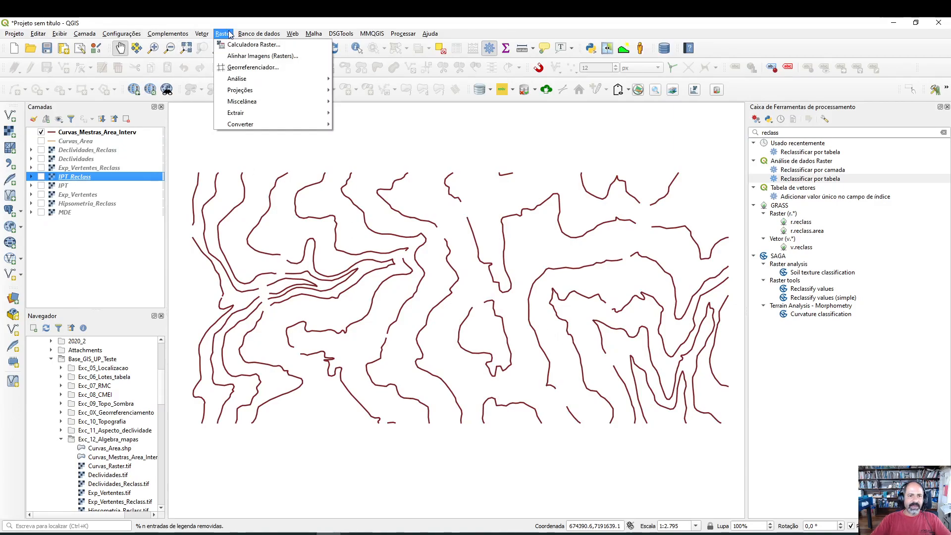
pyautogui.click(257, 47)
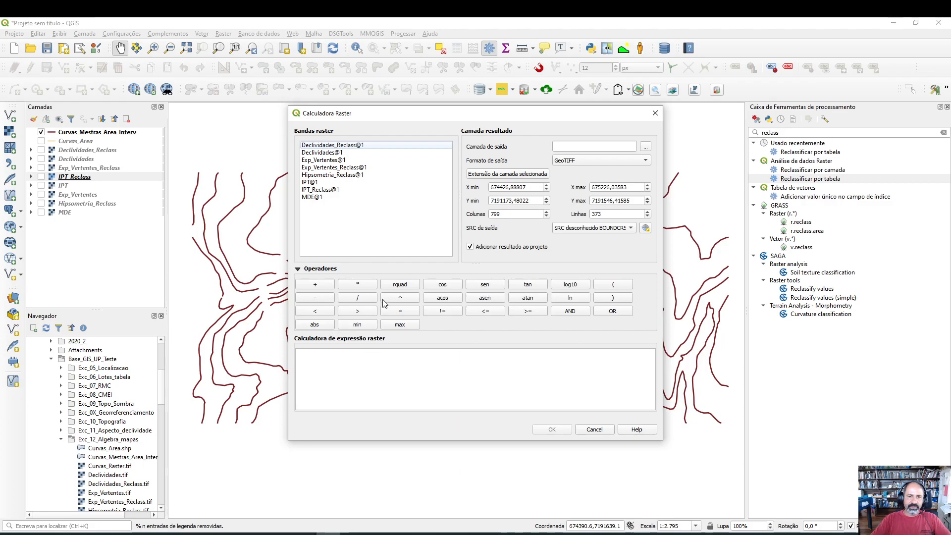
pyautogui.doubleClick(353, 146)
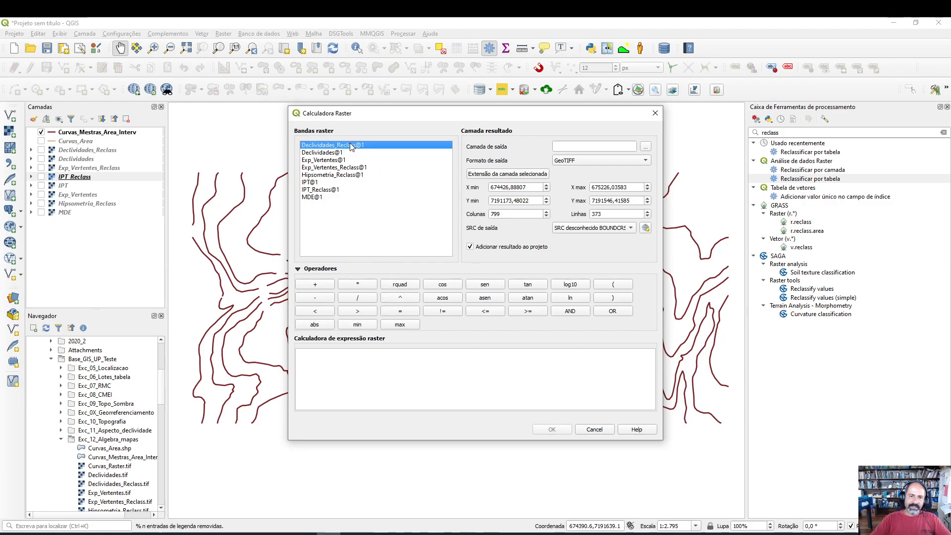
pyautogui.click(327, 287)
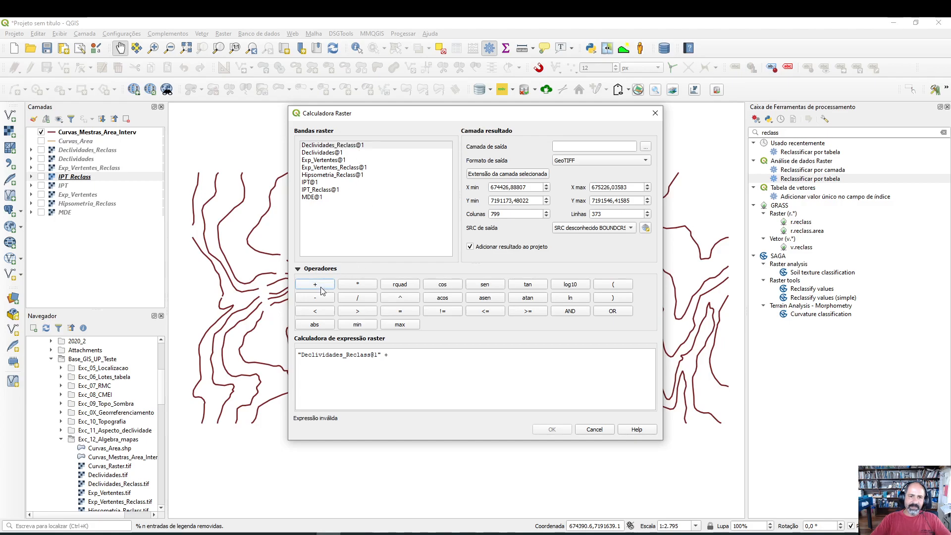
pyautogui.doubleClick(342, 168)
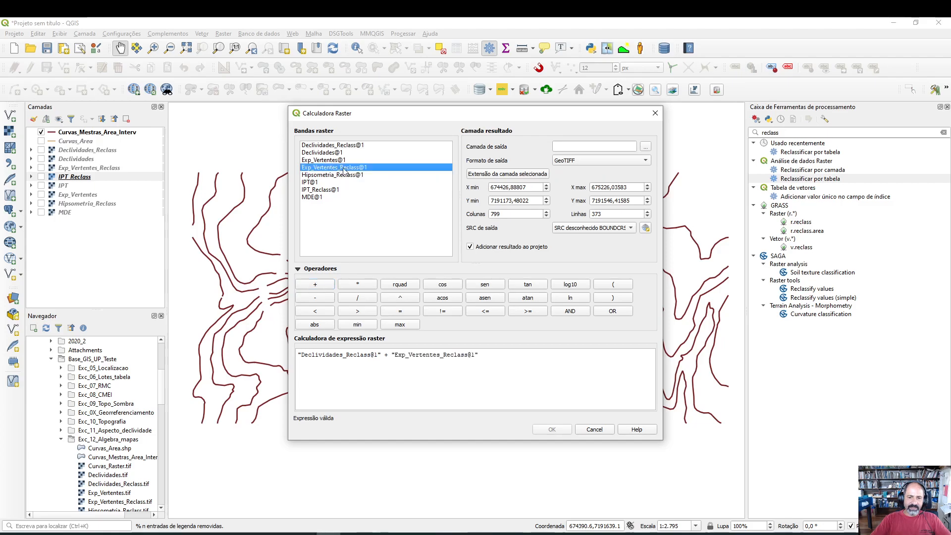
pyautogui.click(320, 287)
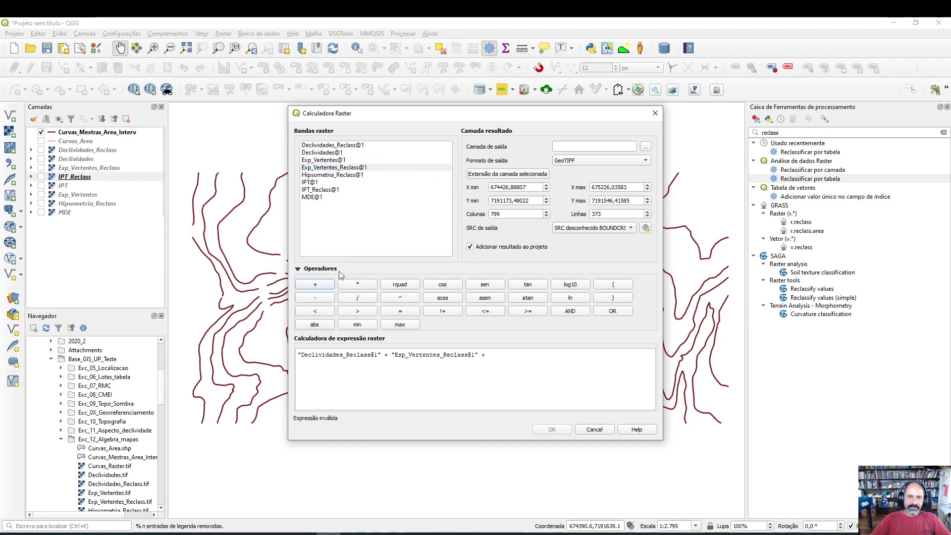
pyautogui.doubleClick(350, 176)
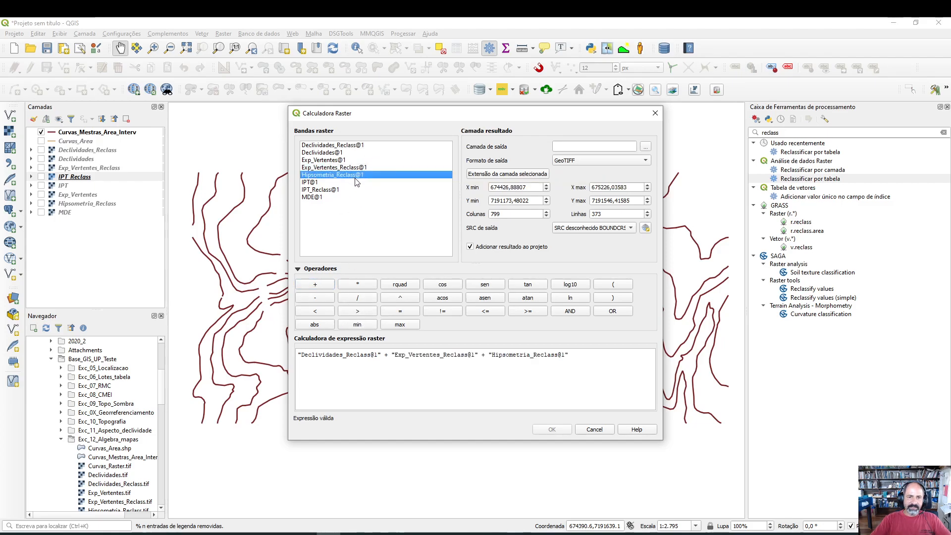
pyautogui.click(330, 285)
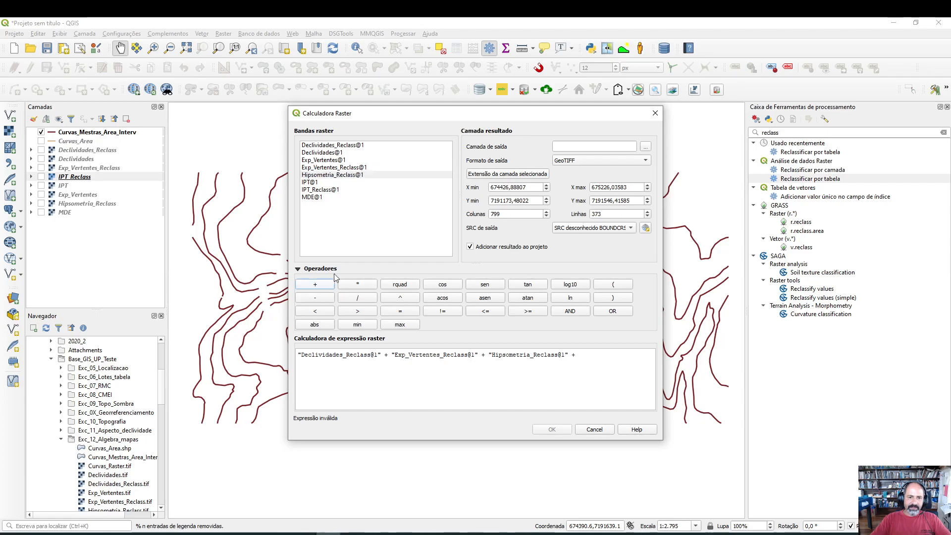
pyautogui.doubleClick(330, 189)
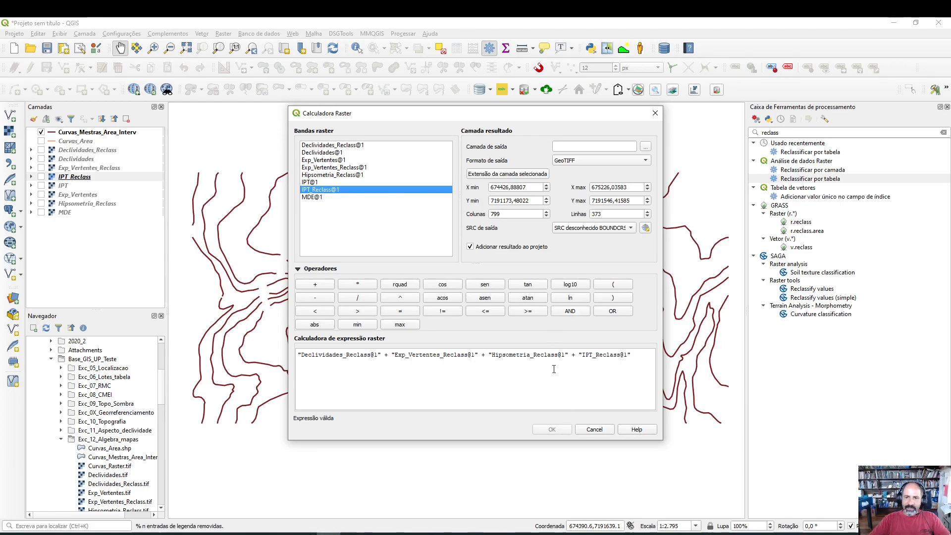
# Step: Set the output layer to "Mapa _sintese" in the Exc_12_Algebra_mapas folder and run the raster calculation
pyautogui.click(645, 148)
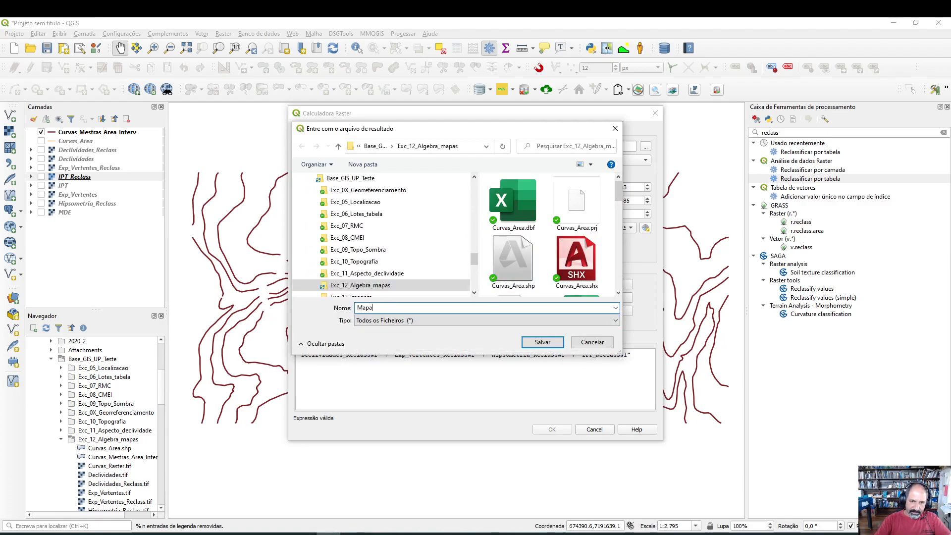
pyautogui.write('Mapa _si')
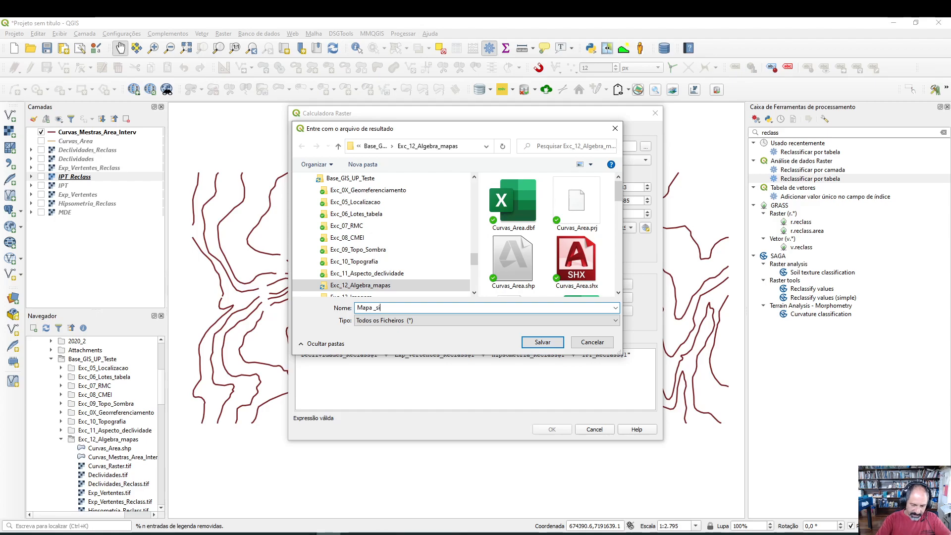
pyautogui.write('ntese')
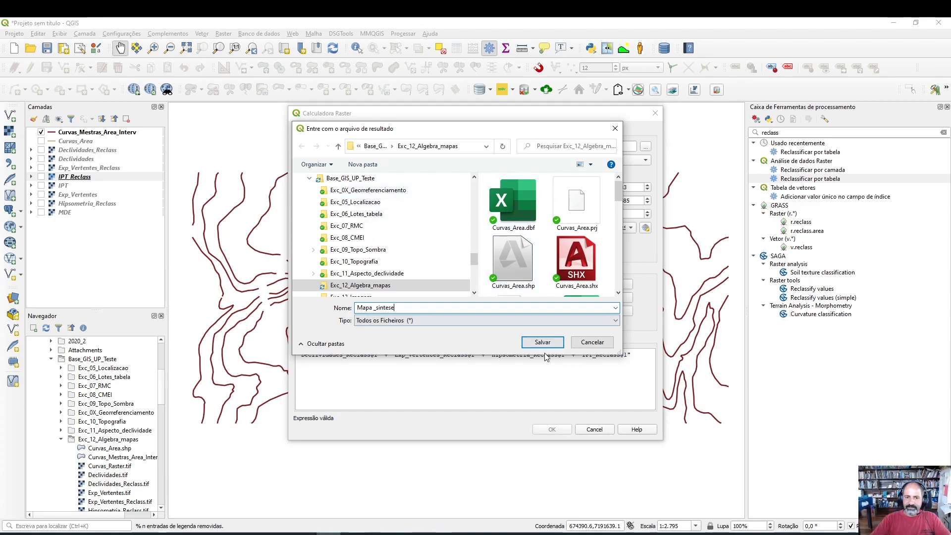
pyautogui.click(550, 342)
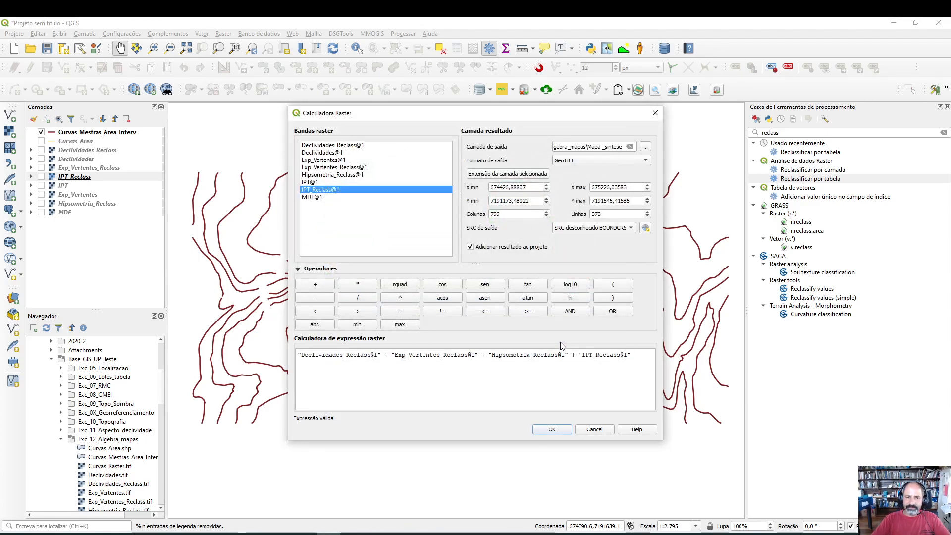
pyautogui.click(553, 430)
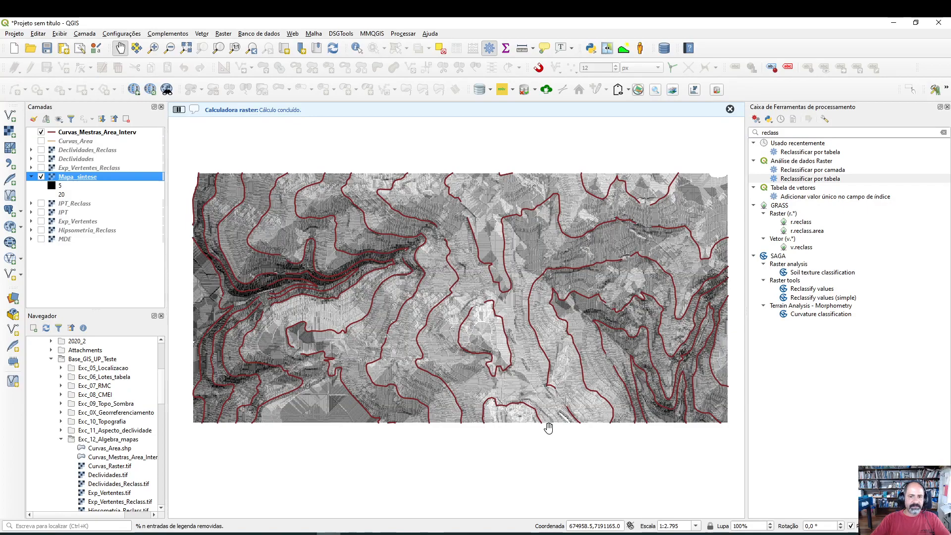
# Step: Change the "Mapa _sintese" layer's rendering type to singleband pseudocolor (Banda simples falsa-cor) and apply it
pyautogui.click(63, 187)
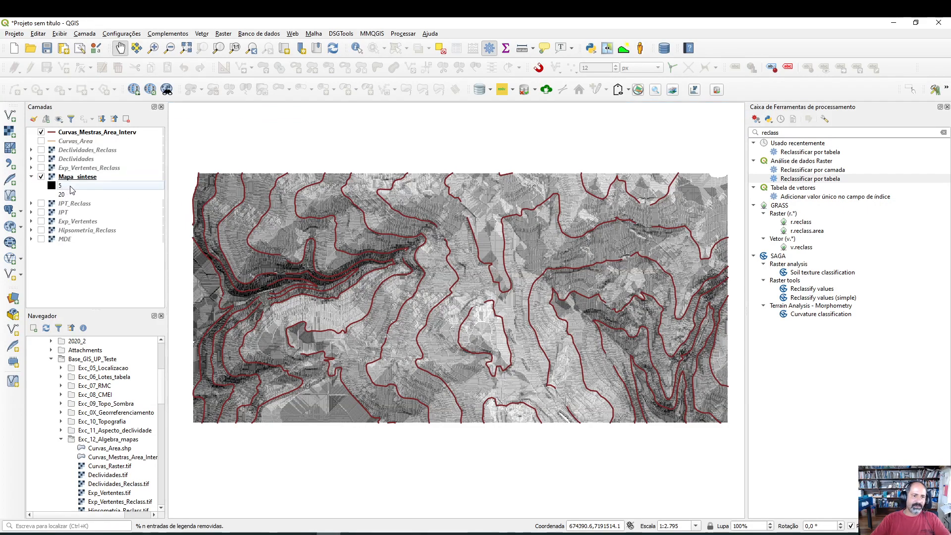
pyautogui.click(68, 195)
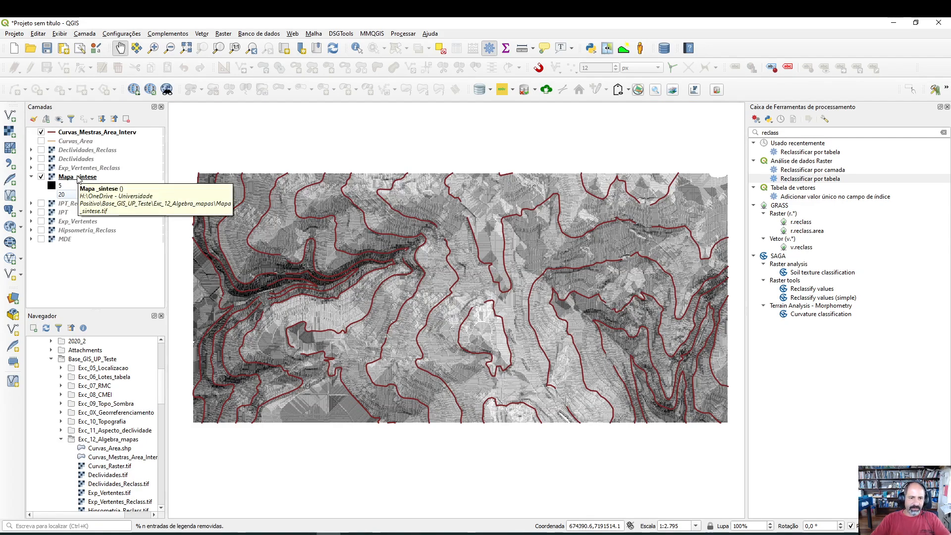
pyautogui.click(78, 177)
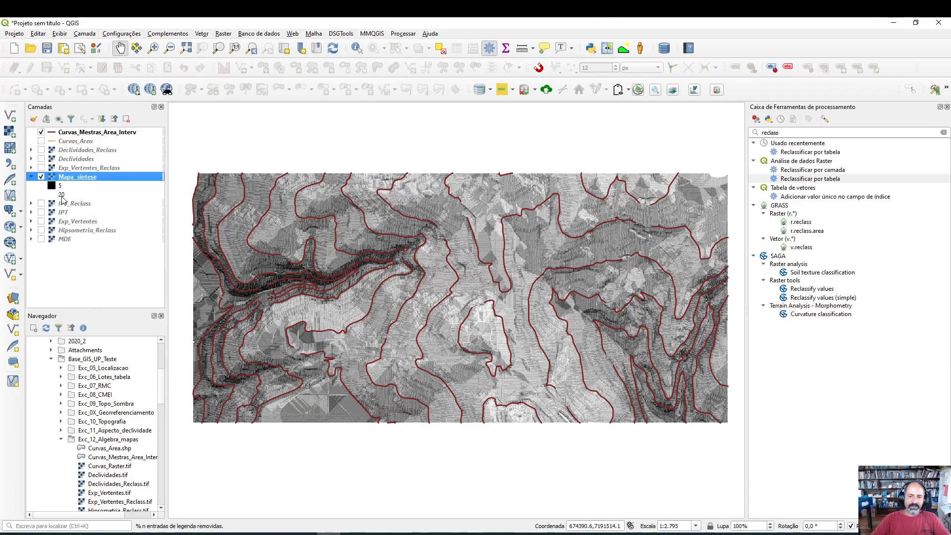
pyautogui.rightClick(80, 177)
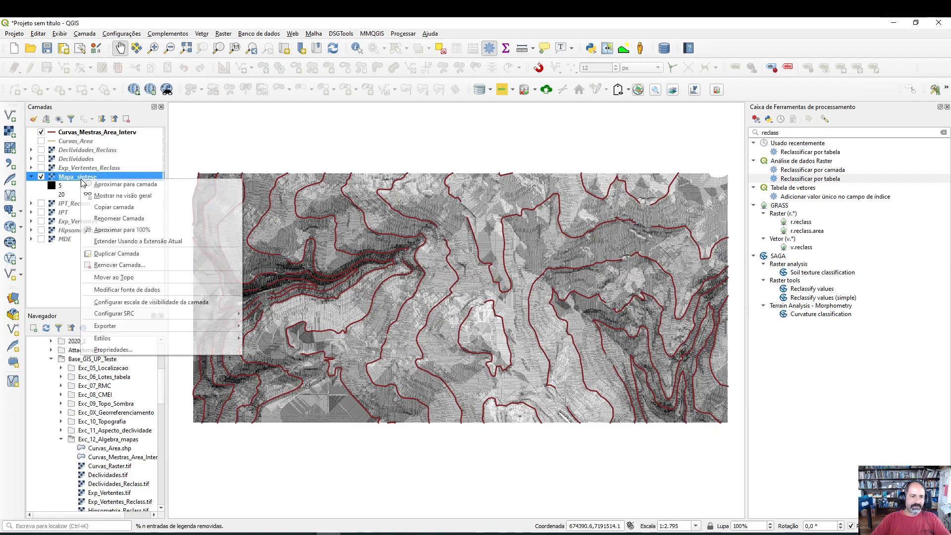
pyautogui.click(141, 350)
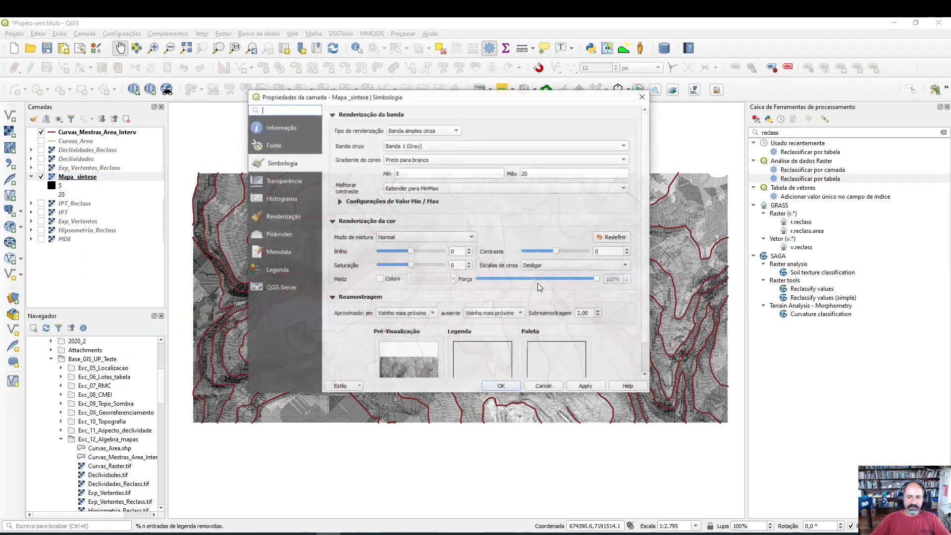
pyautogui.click(442, 132)
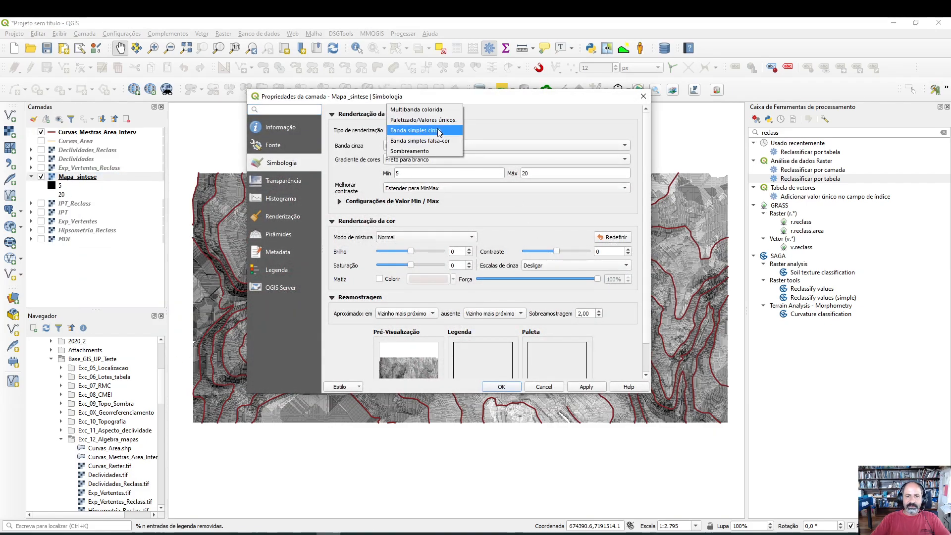
pyautogui.click(432, 142)
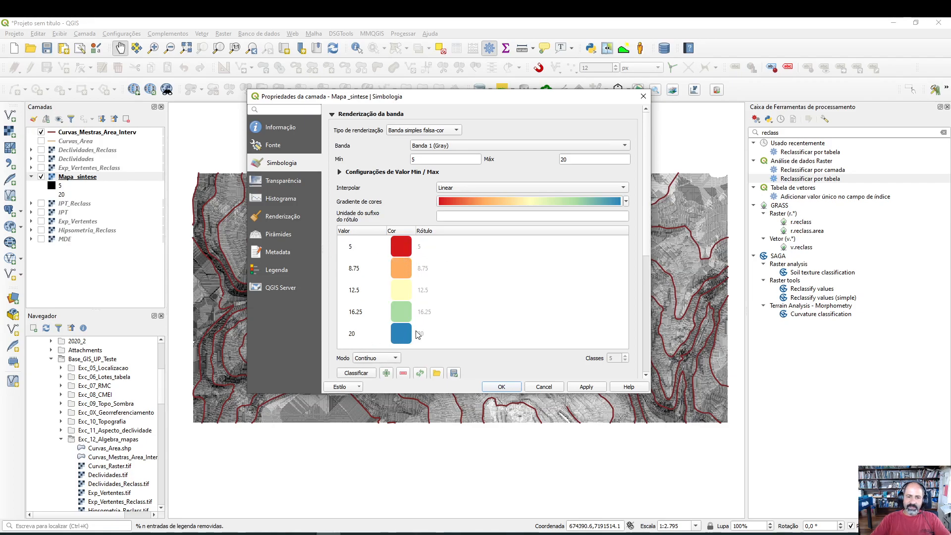
pyautogui.click(592, 390)
pyautogui.click(501, 388)
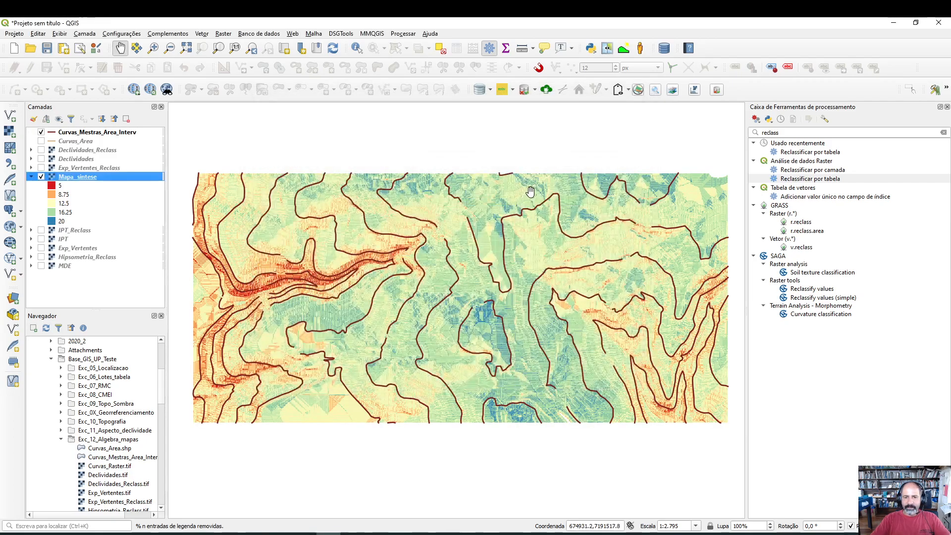